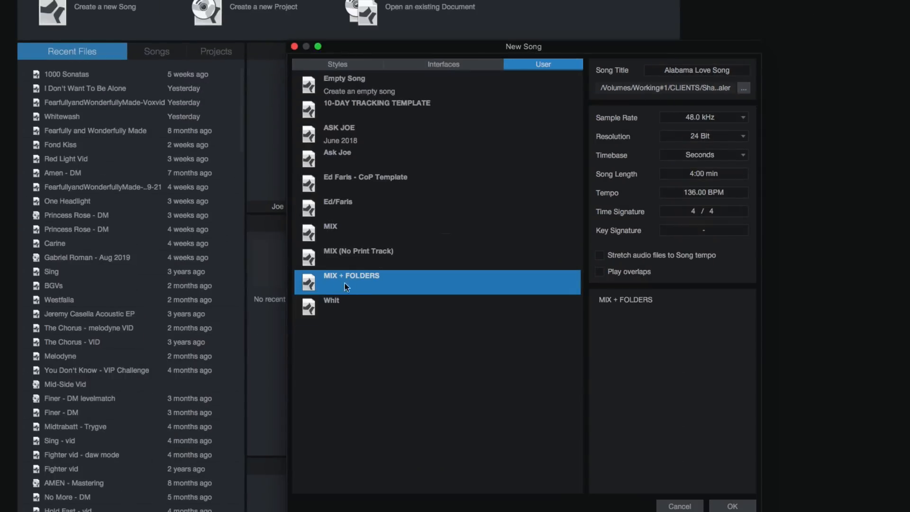
Step: Create a new song titled Alabama Love Song from the MIX + FOLDERS user template
{"action": "left_click", "coordinate": [348, 266]}
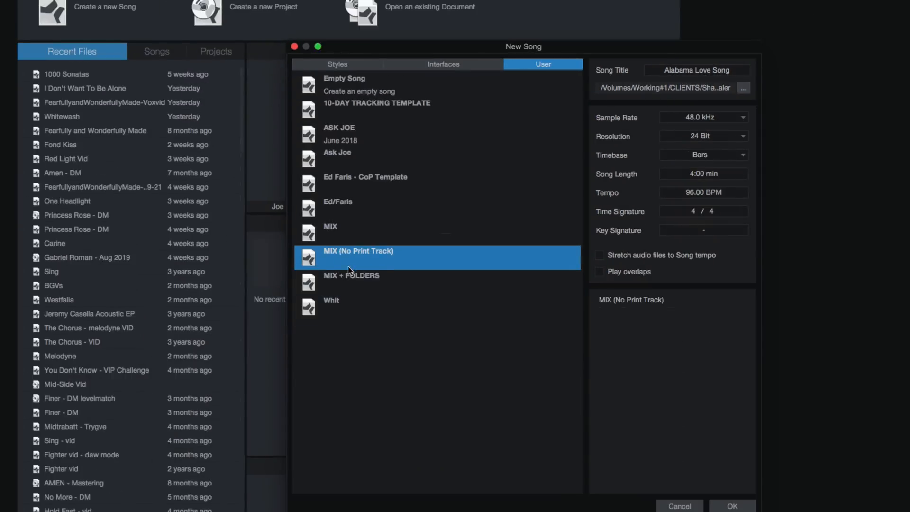
{"action": "left_click", "coordinate": [348, 276]}
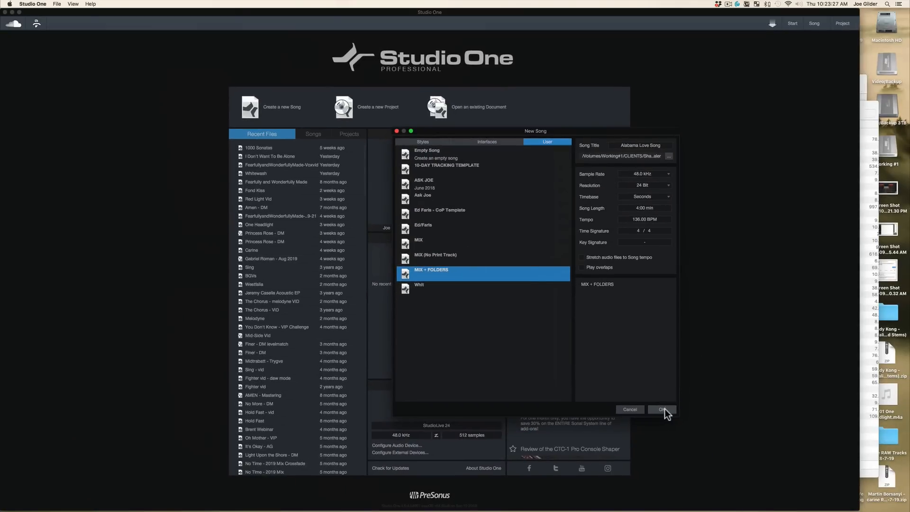
{"action": "left_click", "coordinate": [664, 410]}
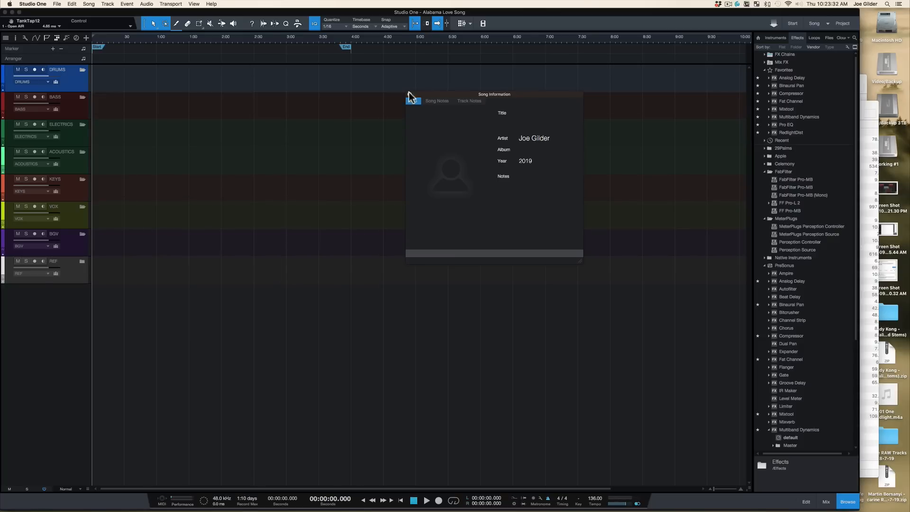
Step: Clear the Artist field in the song's meta information, confirm, and close the Song Information window
{"action": "left_click", "coordinate": [533, 138]}
{"action": "left_click", "coordinate": [402, 112]}
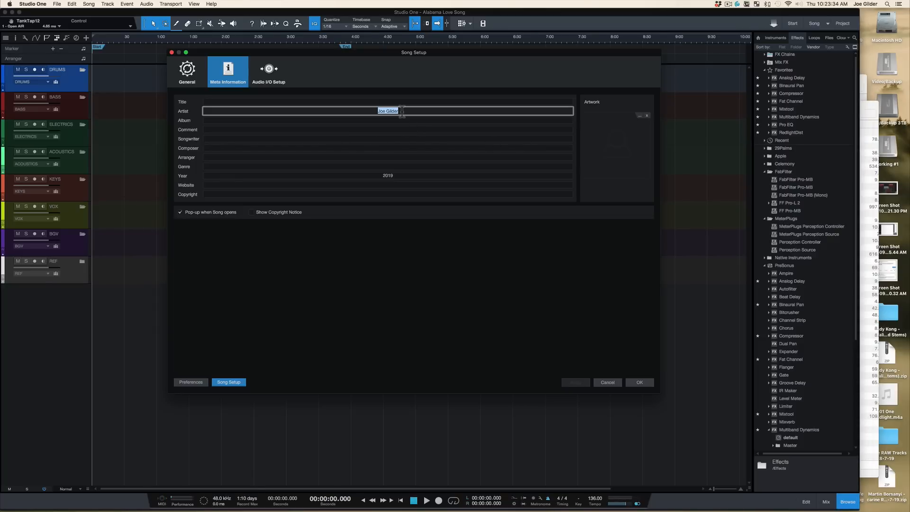
{"action": "key", "text": "BackSpace"}
{"action": "left_click", "coordinate": [637, 383]}
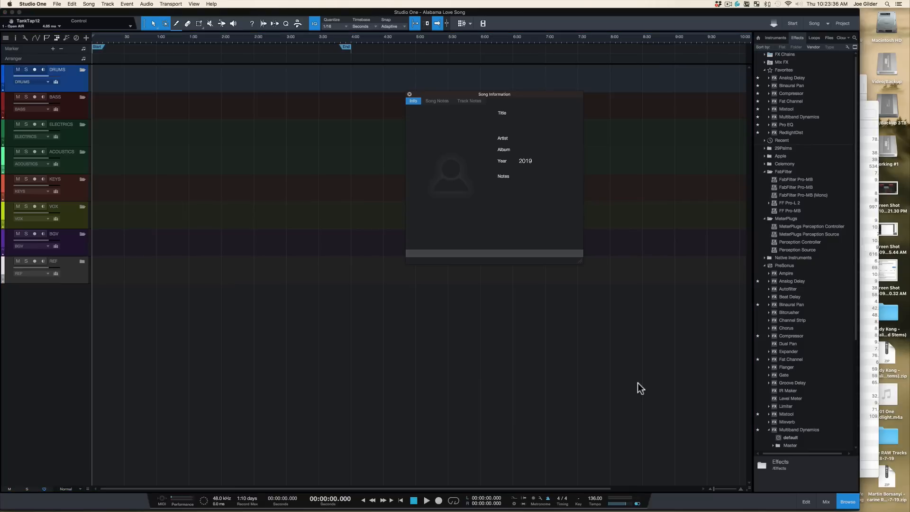
{"action": "left_click", "coordinate": [409, 94]}
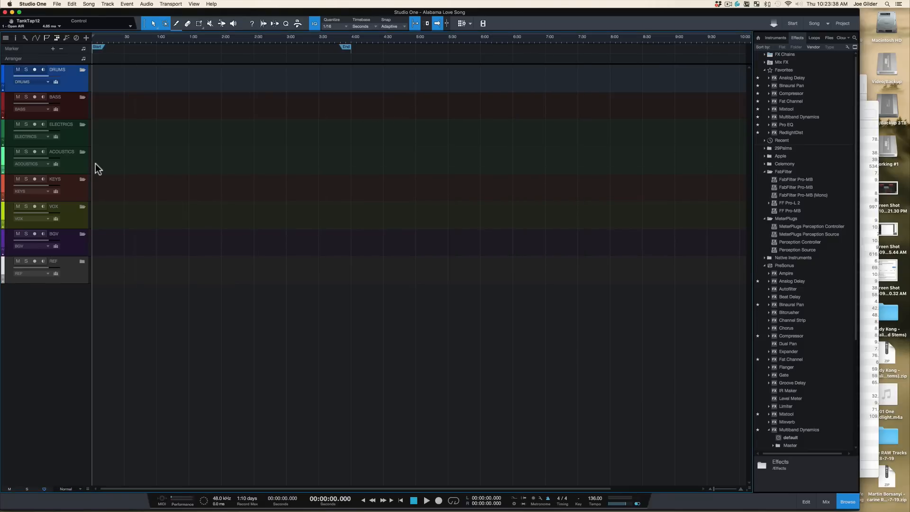
Step: Browse the template's folder tracks at different track heights
{"action": "key", "text": "shift+e"}
{"action": "scroll", "coordinate": [151, 141], "scroll_direction": "down", "scroll_amount": 3}
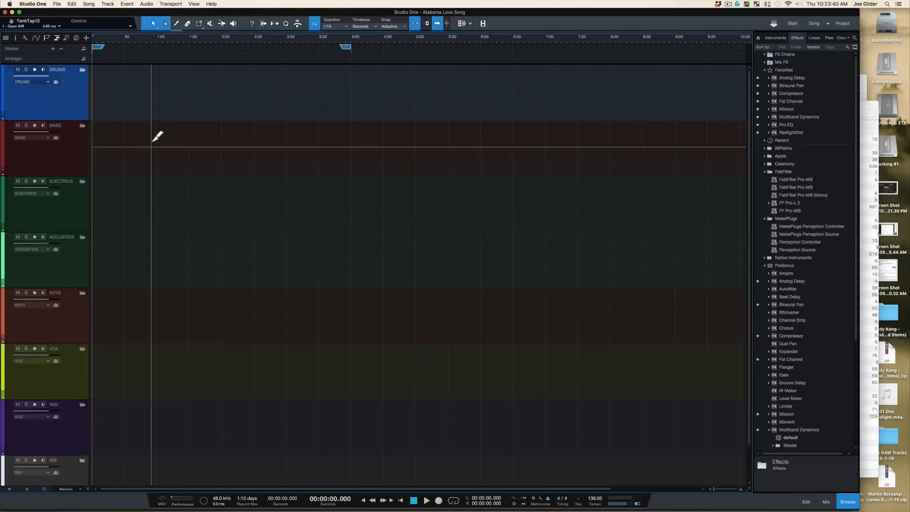
{"action": "scroll", "coordinate": [152, 141], "scroll_direction": "up", "scroll_amount": 1}
{"action": "scroll", "coordinate": [120, 171], "scroll_direction": "down", "scroll_amount": 1}
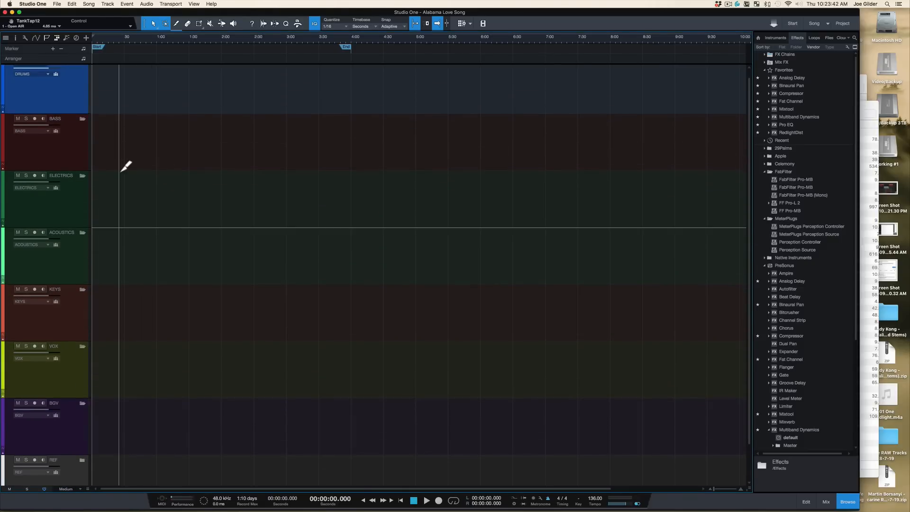
{"action": "scroll", "coordinate": [119, 171], "scroll_direction": "down", "scroll_amount": 1}
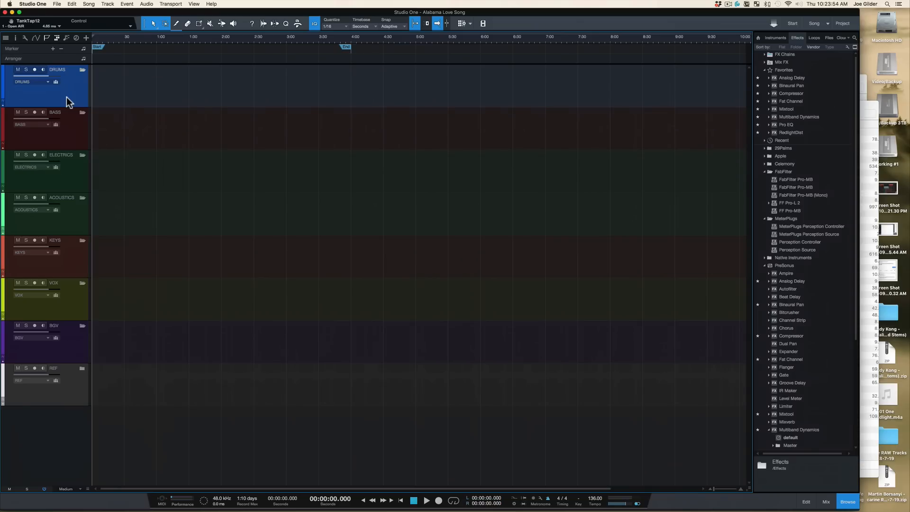
Step: Open the mixer, widen the output channel area, and pull the TONE channel's fader fully down
{"action": "key", "text": "F3"}
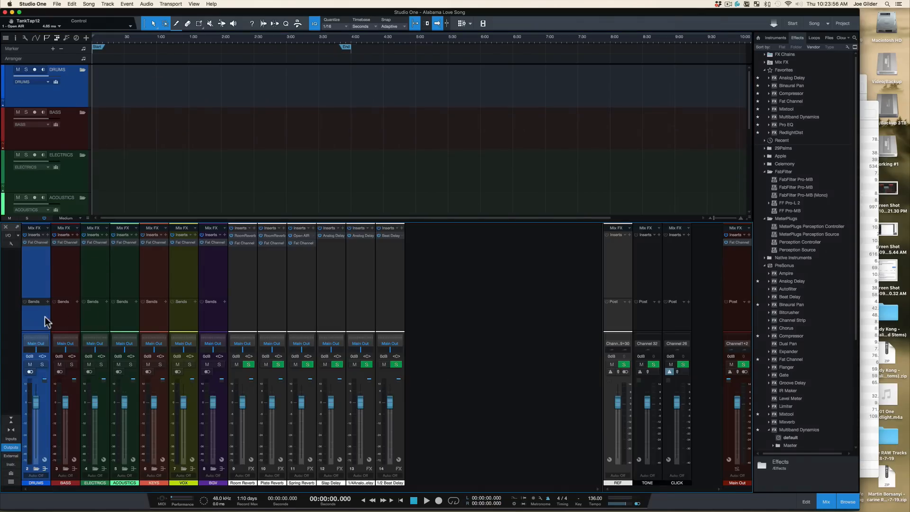
{"action": "left_click", "coordinate": [206, 326], "text": "shift"}
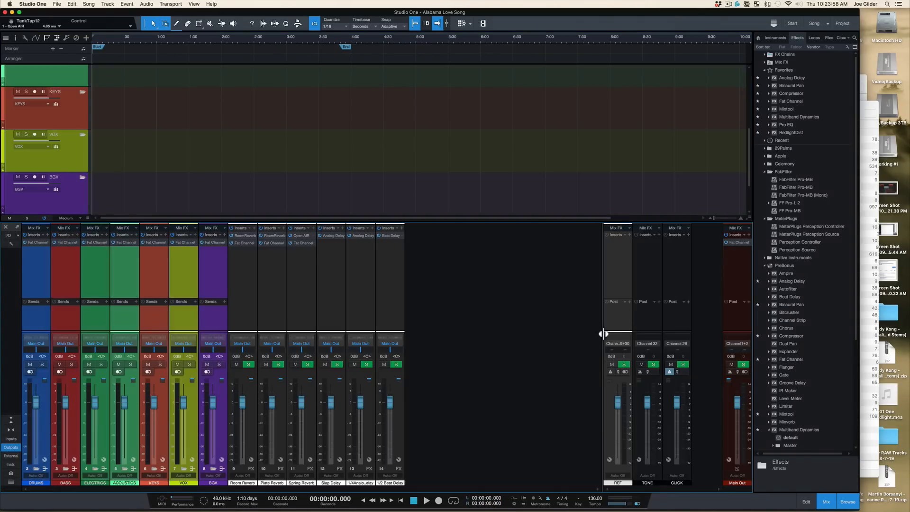
{"action": "left_click_drag", "start_coordinate": [780, 337], "coordinate": [549, 323]}
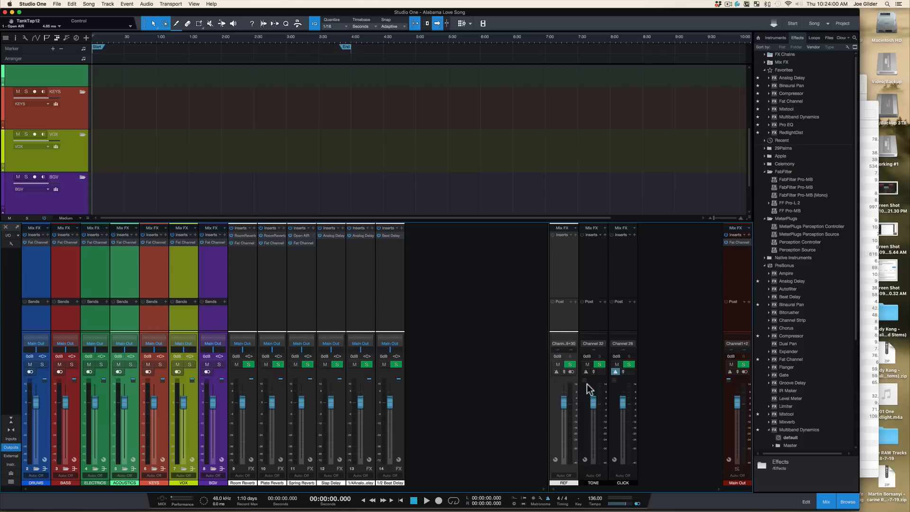
{"action": "left_click_drag", "start_coordinate": [595, 405], "coordinate": [595, 488]}
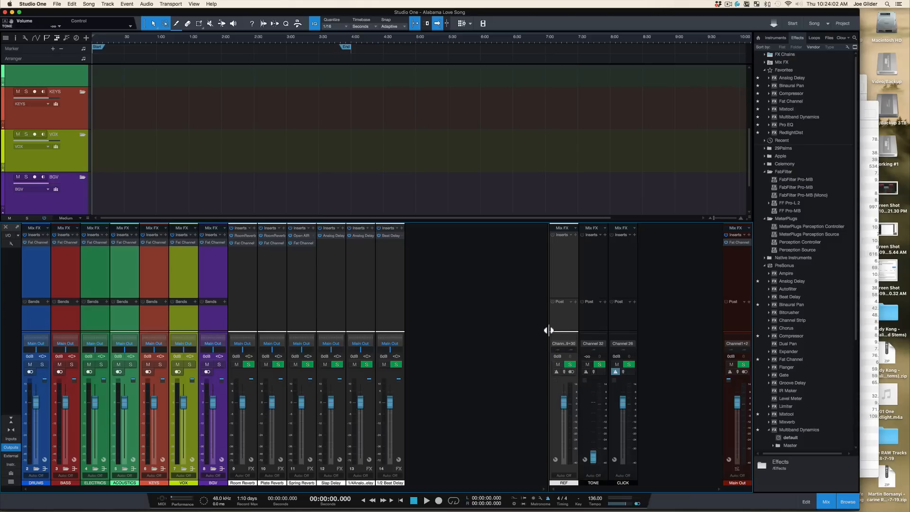
Step: Hide the REF, TONE and CLICK output channels from the mixer view
{"action": "left_click_drag", "start_coordinate": [721, 343], "coordinate": [743, 346]}
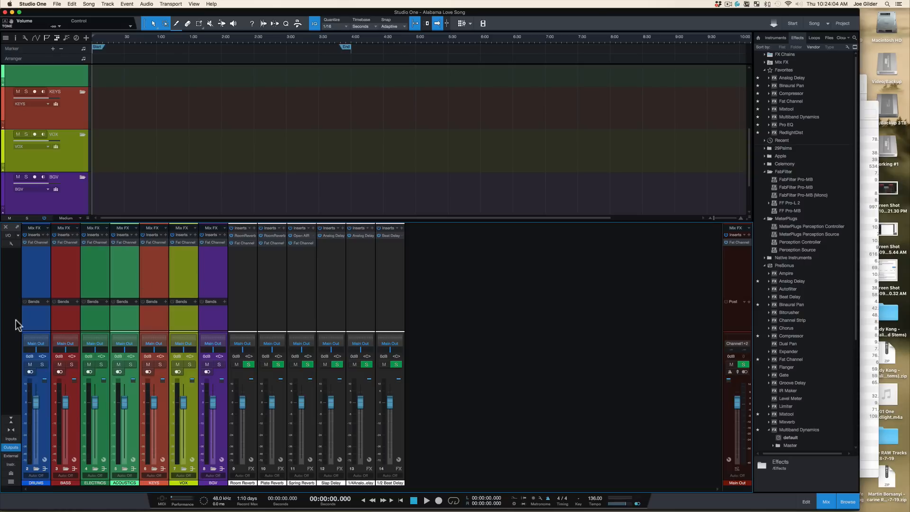
{"action": "left_click", "coordinate": [27, 309]}
{"action": "left_click", "coordinate": [208, 314], "text": "shift"}
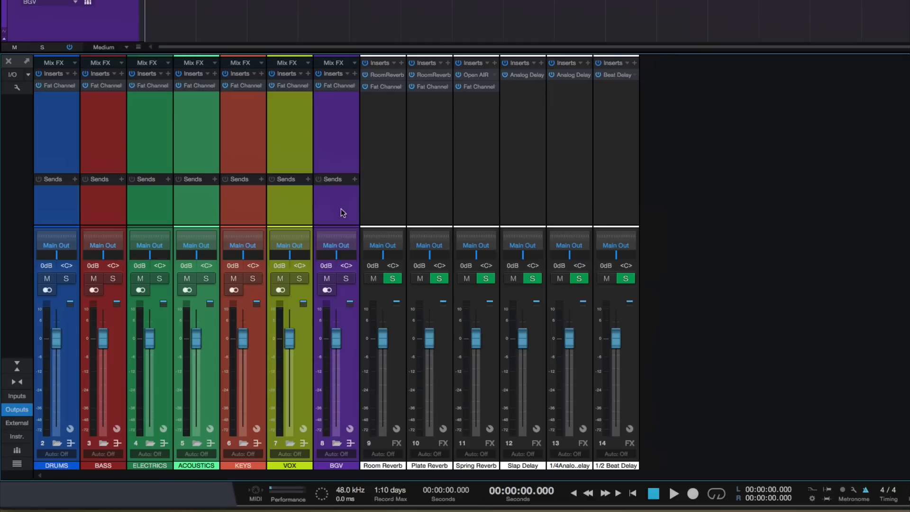
Step: Inspect the FX return channels, a channel's automation mode options and the BGV send destination list
{"action": "left_click", "coordinate": [383, 201]}
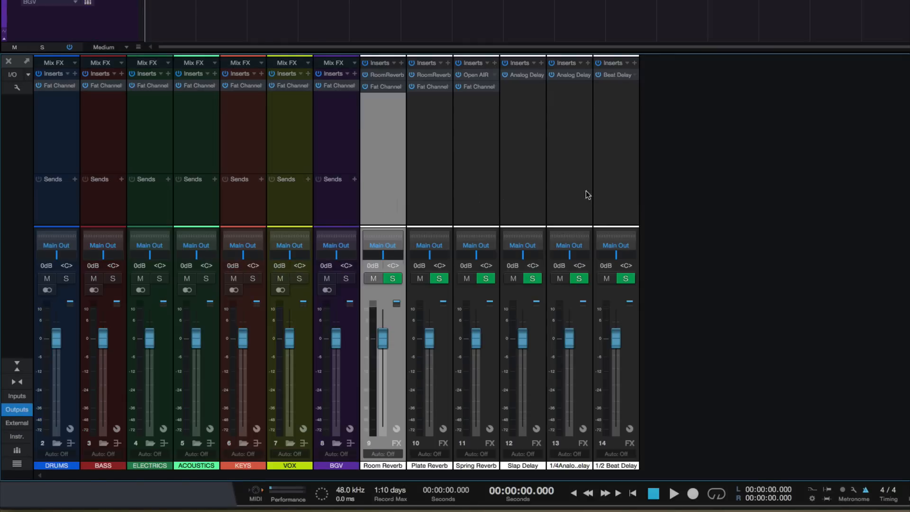
{"action": "left_click", "coordinate": [631, 200], "text": "shift"}
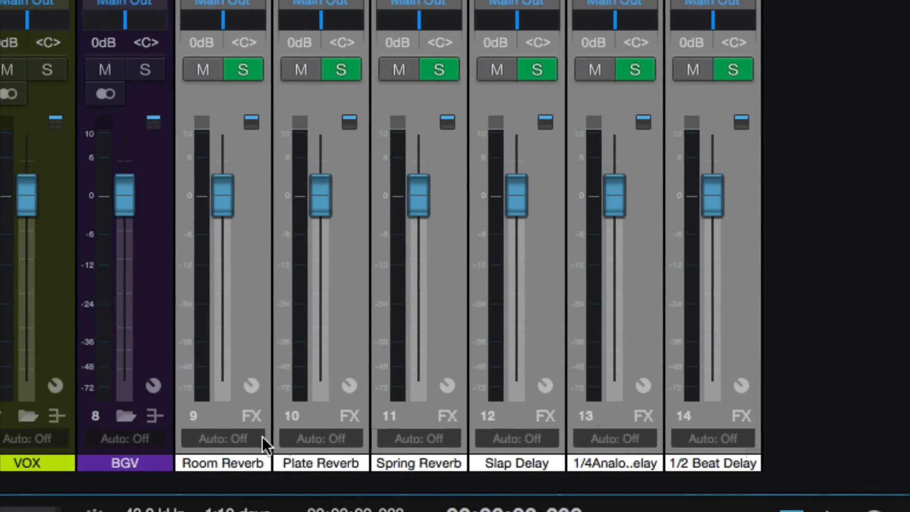
{"action": "left_click", "coordinate": [536, 438]}
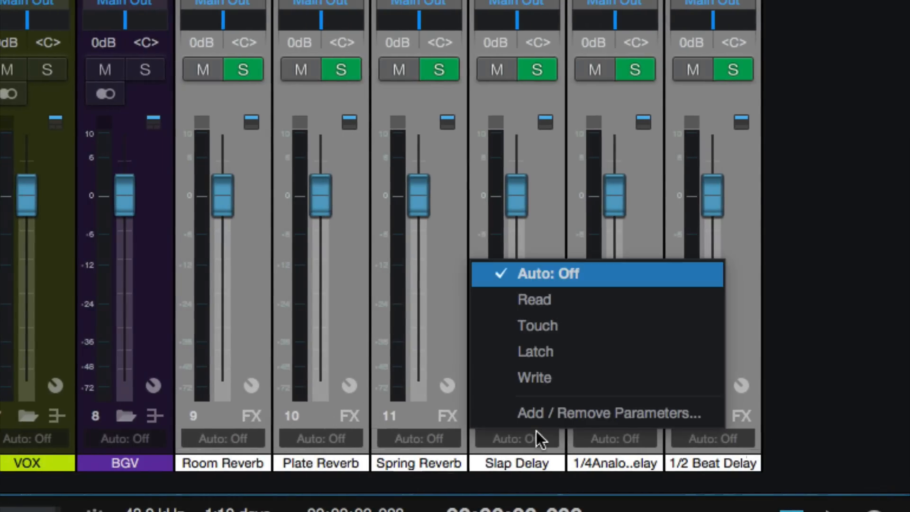
{"action": "left_click", "coordinate": [424, 417]}
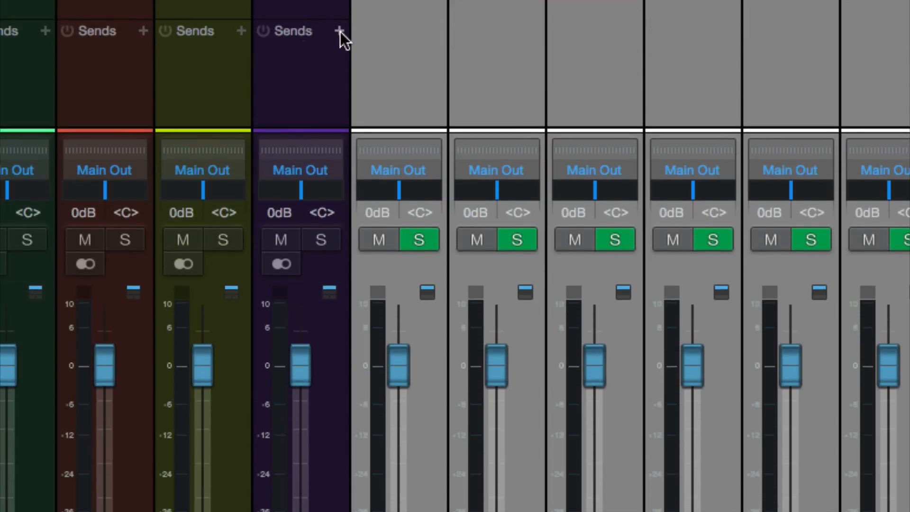
{"action": "left_click", "coordinate": [340, 31]}
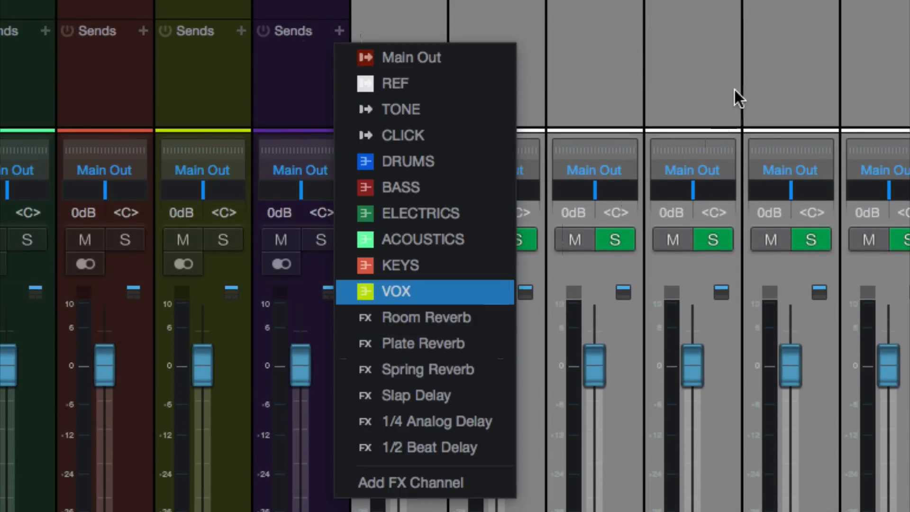
{"action": "left_click", "coordinate": [632, 59]}
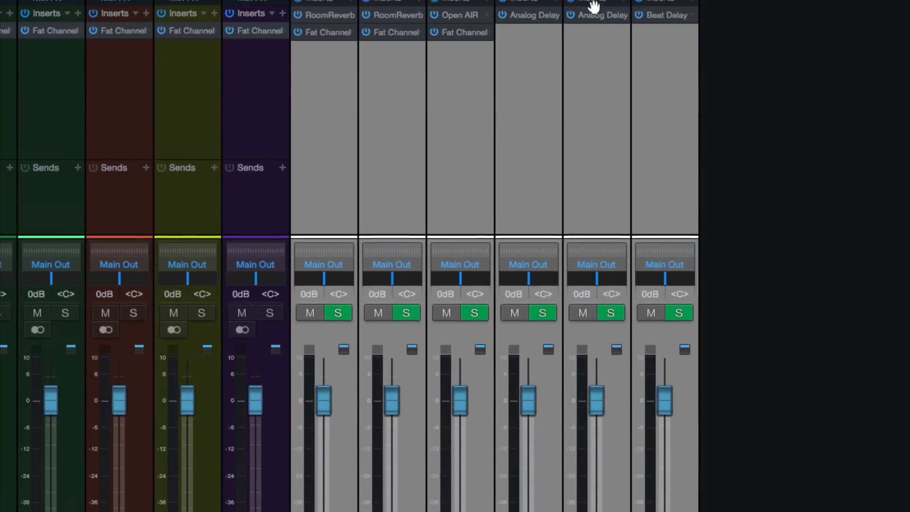
{"action": "left_click", "coordinate": [345, 38]}
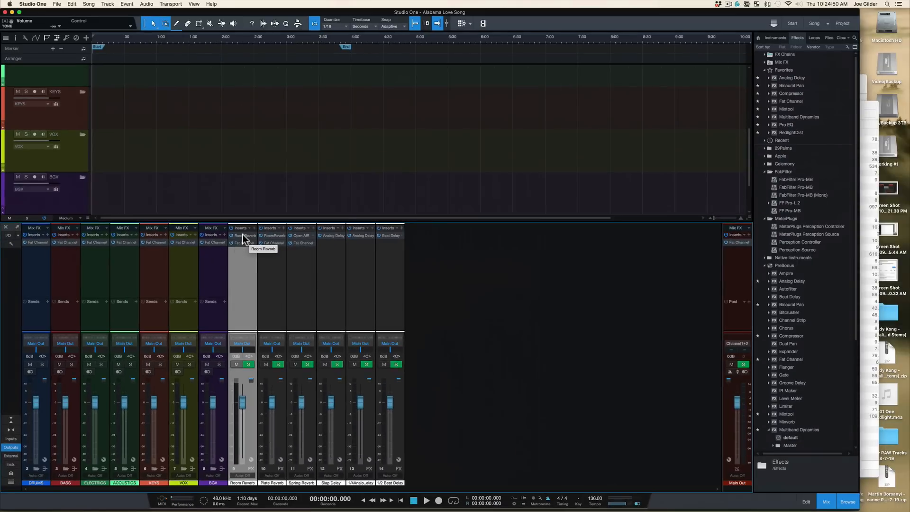
Step: Open the reverb inserts on the Room, Plate and Spring Reverb channels and browse the Open AIR preset list
{"action": "left_click", "coordinate": [242, 235]}
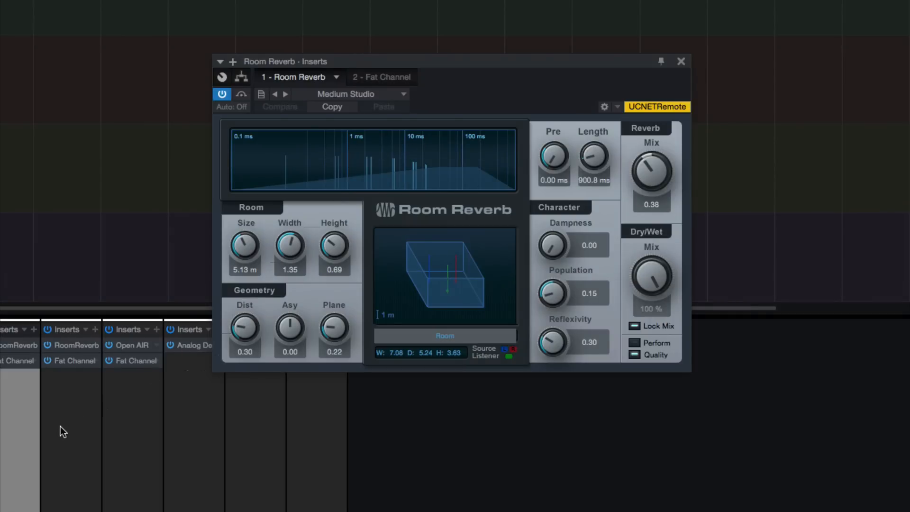
{"action": "left_click", "coordinate": [61, 426]}
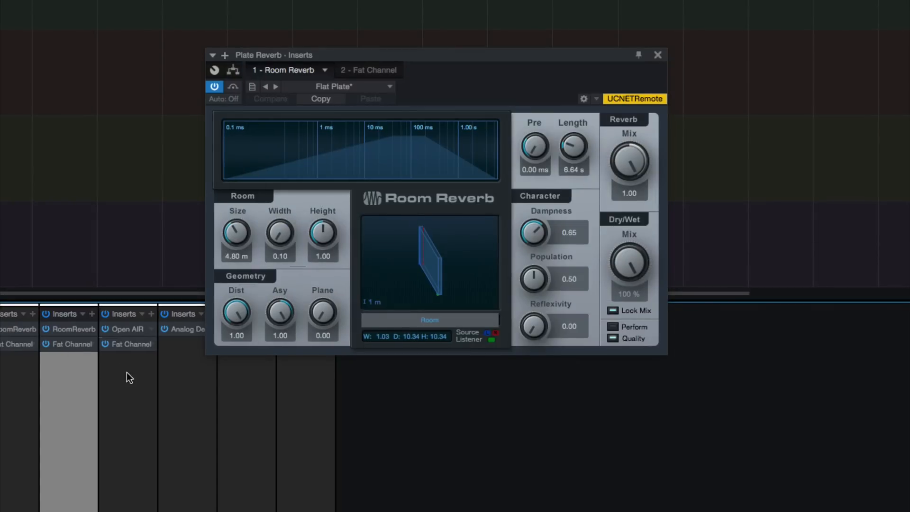
{"action": "left_click", "coordinate": [126, 372]}
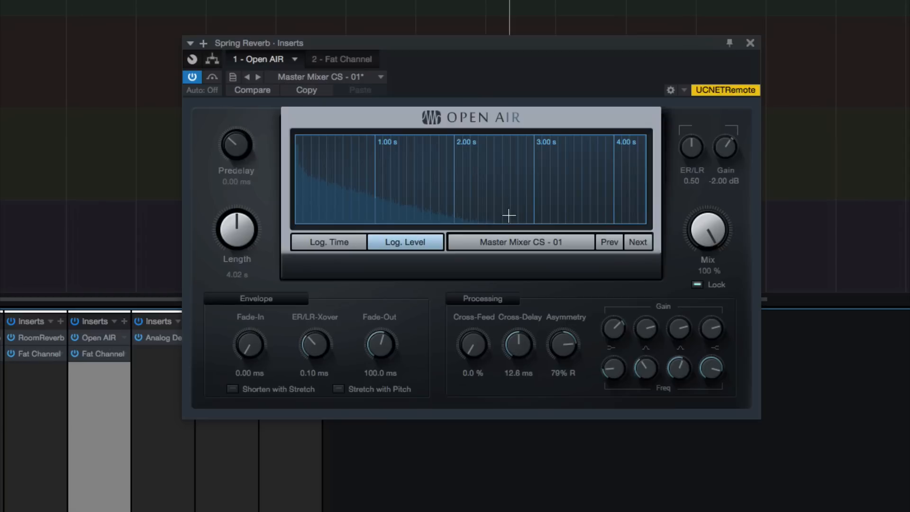
{"action": "left_click", "coordinate": [365, 79]}
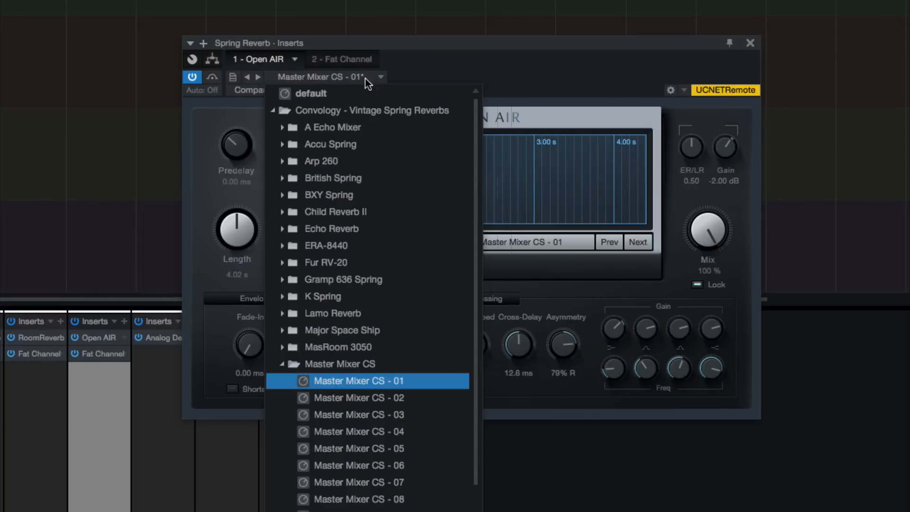
{"action": "left_click", "coordinate": [434, 58]}
{"action": "left_click", "coordinate": [336, 78]}
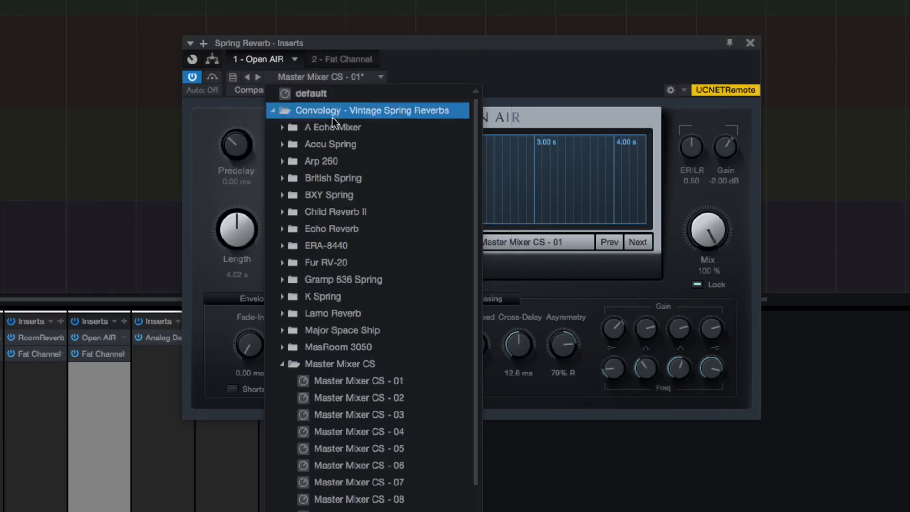
{"action": "left_click", "coordinate": [468, 54]}
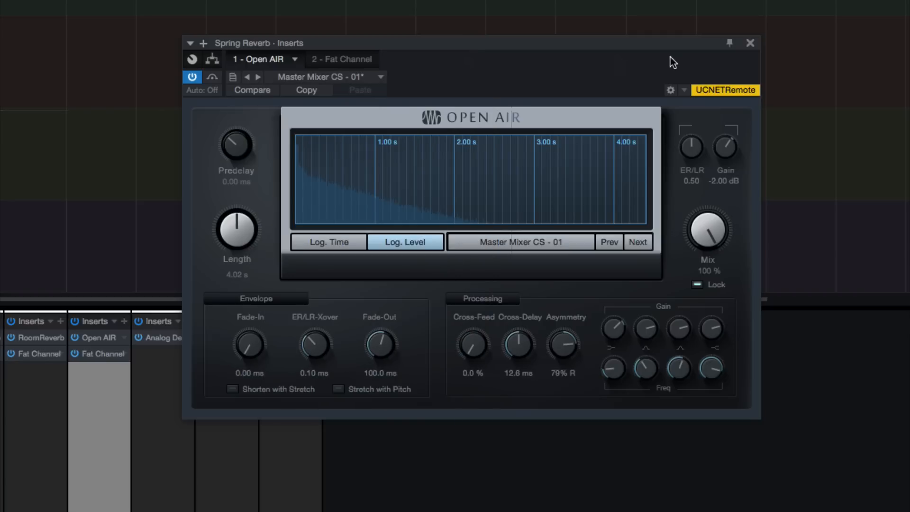
{"action": "left_click", "coordinate": [749, 42]}
Step: Open the delay inserts on the Slap, 1/4 Analog and 1/2 Beat Delay channels, then close the plugin window
{"action": "left_click", "coordinate": [174, 367]}
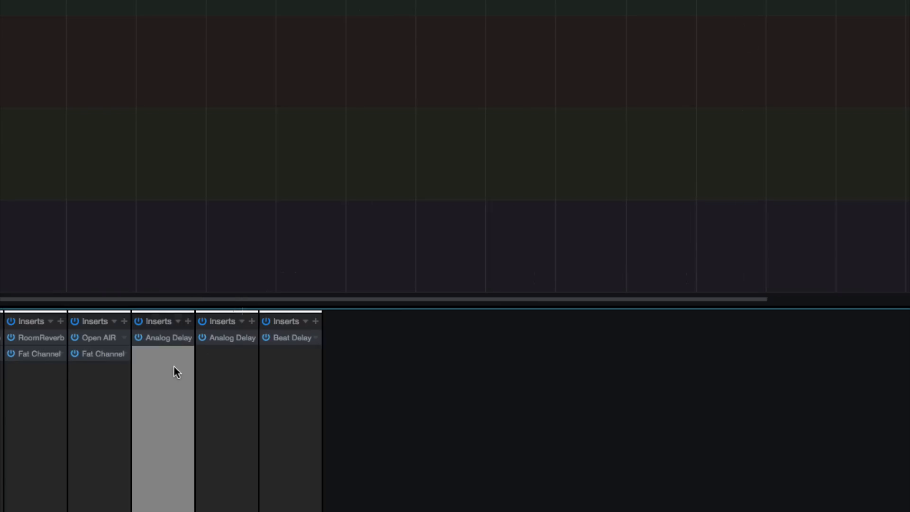
{"action": "left_click", "coordinate": [169, 342]}
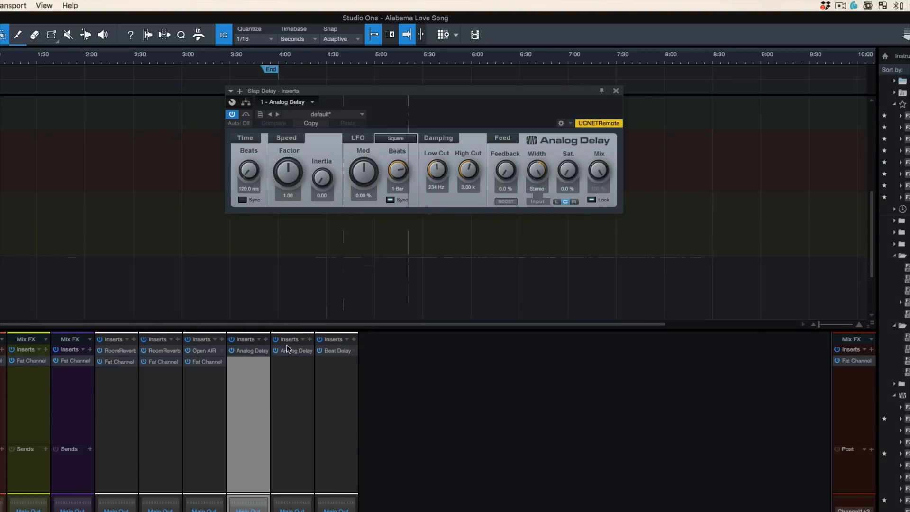
{"action": "left_click", "coordinate": [226, 467]}
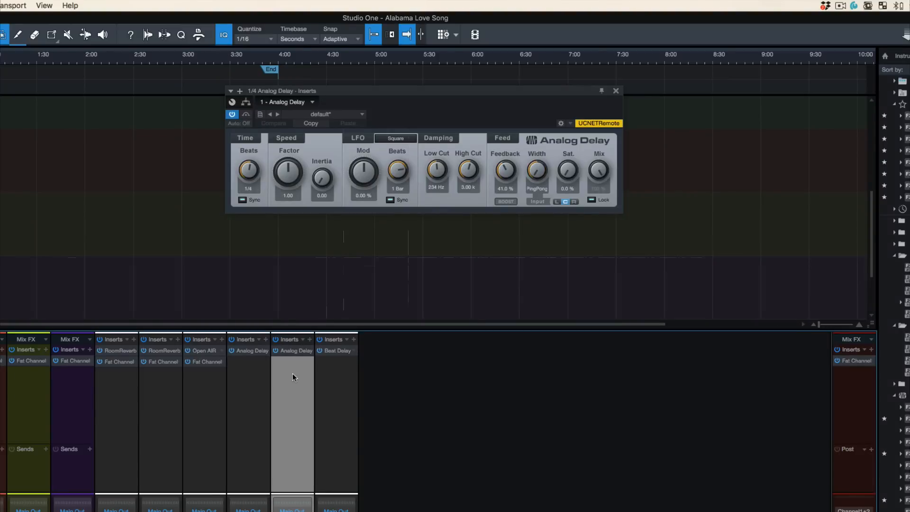
{"action": "left_click", "coordinate": [342, 399]}
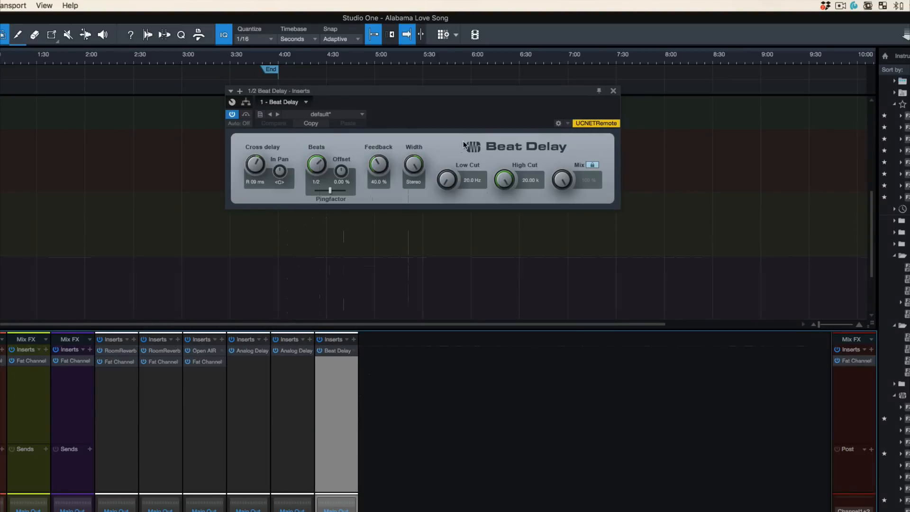
{"action": "left_click", "coordinate": [612, 91]}
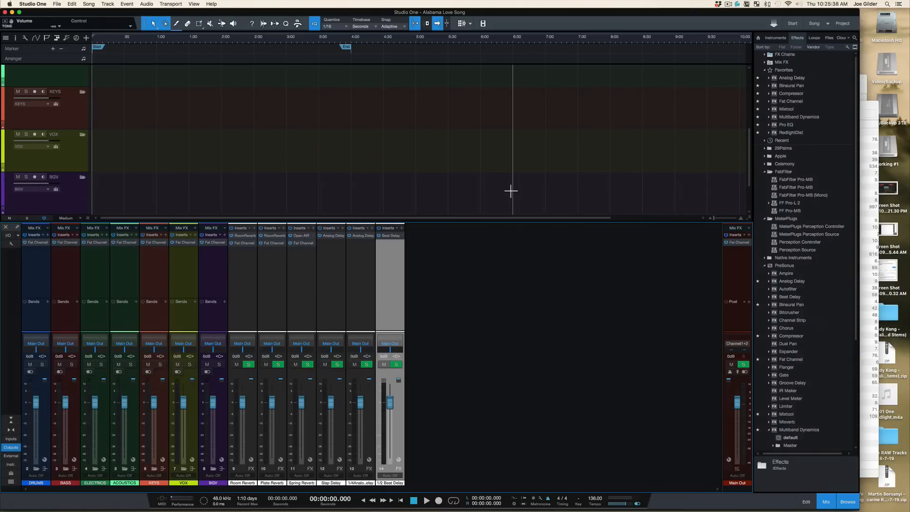
{"action": "left_click", "coordinate": [217, 251]}
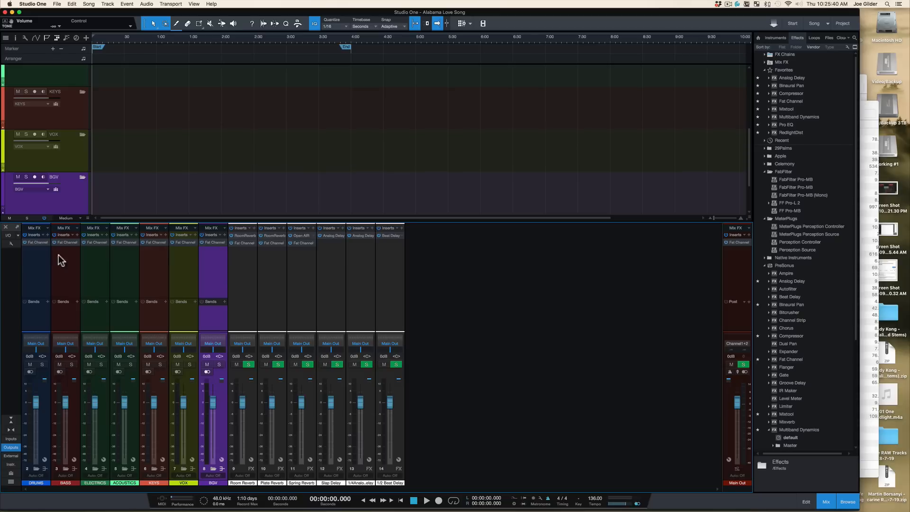
{"action": "left_click", "coordinate": [29, 260], "text": "shift"}
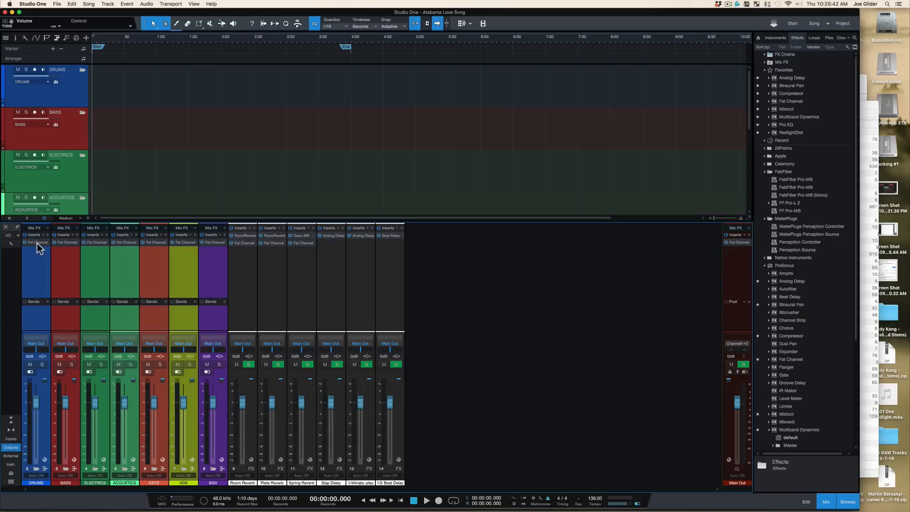
Step: Open the DRUMS channel's Fat Channel insert and step through each instrument channel to compare their Fat Channel settings
{"action": "left_click", "coordinate": [37, 242]}
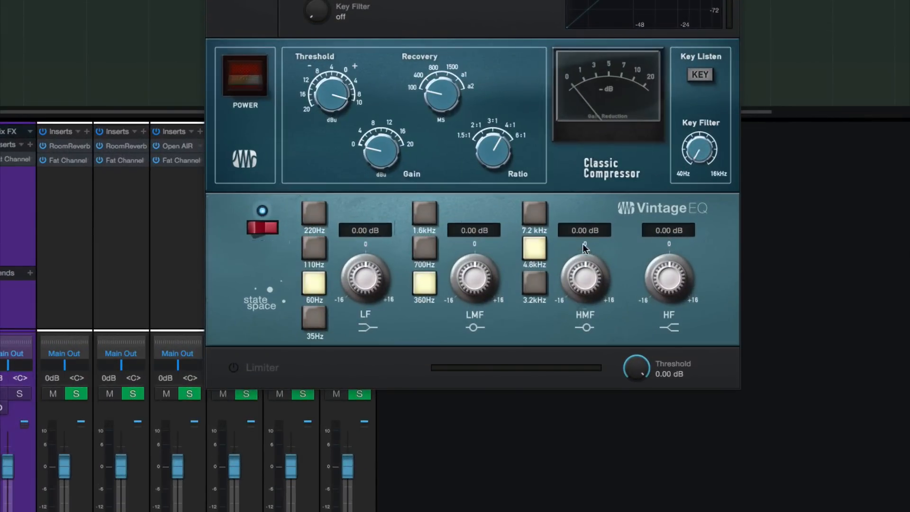
{"action": "mouse_move", "coordinate": [479, 279]}
{"action": "left_mouse_down"}
{"action": "mouse_move", "coordinate": [480, 263]}
{"action": "mouse_move", "coordinate": [488, 280]}
{"action": "left_mouse_up"}
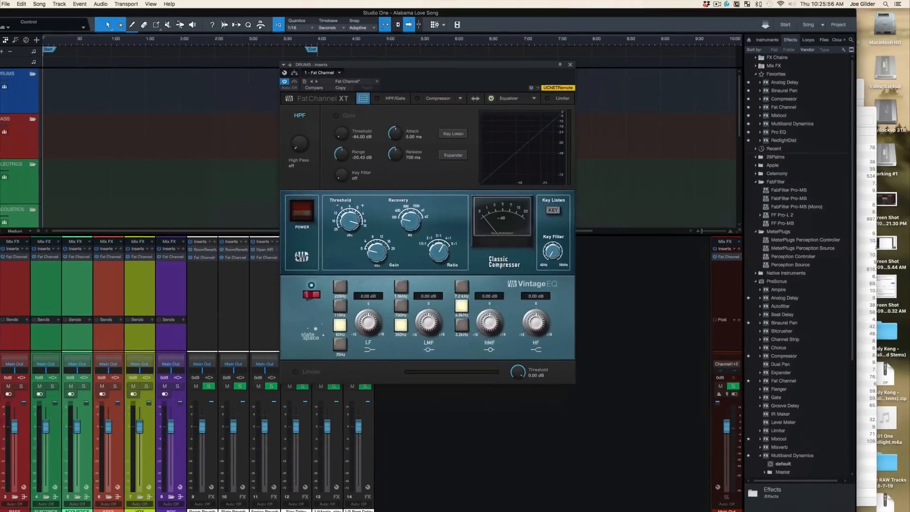
{"action": "left_click", "coordinate": [14, 299]}
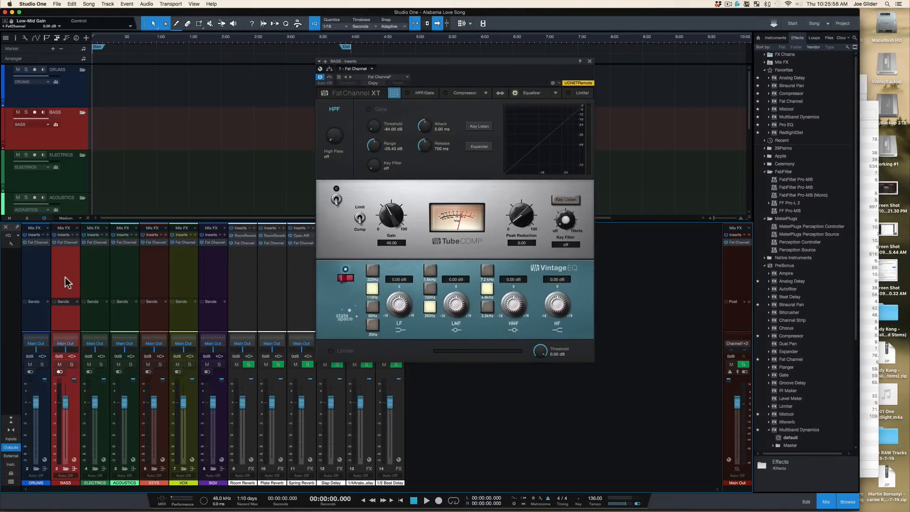
{"action": "left_click", "coordinate": [99, 284]}
{"action": "left_click", "coordinate": [127, 283]}
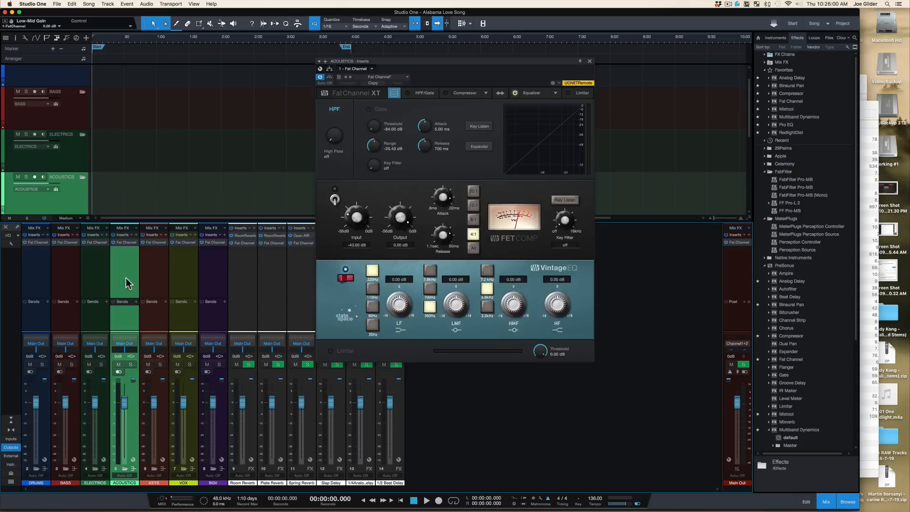
{"action": "left_click", "coordinate": [145, 283]}
{"action": "left_click", "coordinate": [194, 284]}
{"action": "left_click", "coordinate": [216, 284]}
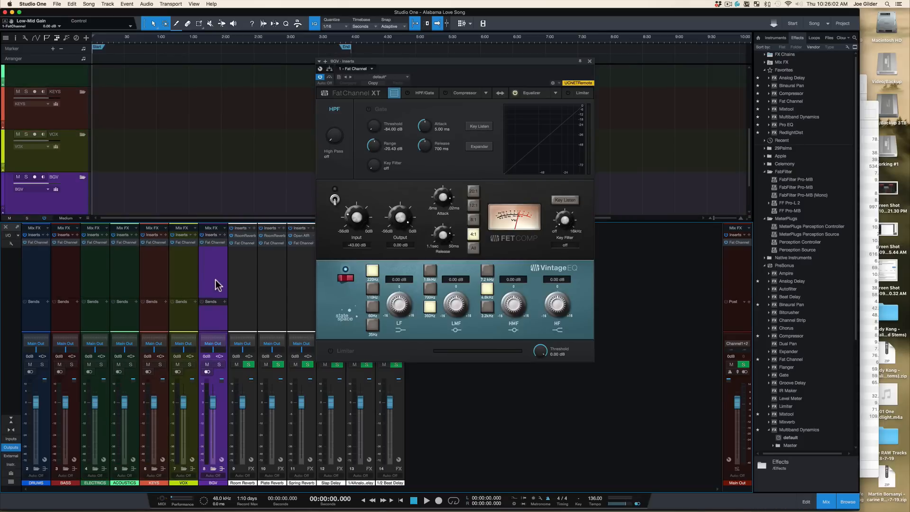
{"action": "left_click", "coordinate": [194, 284]}
{"action": "left_click", "coordinate": [161, 288]}
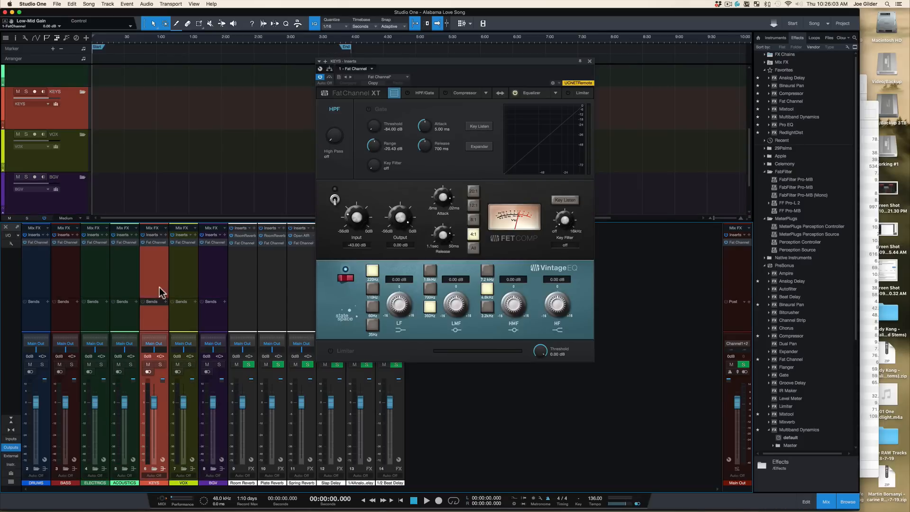
{"action": "left_click", "coordinate": [133, 290]}
{"action": "left_click", "coordinate": [102, 291]}
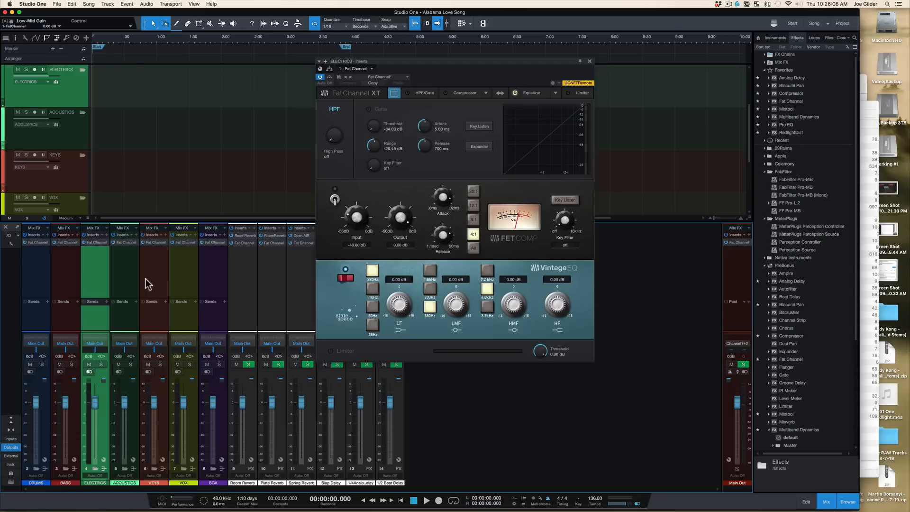
{"action": "left_click", "coordinate": [206, 285]}
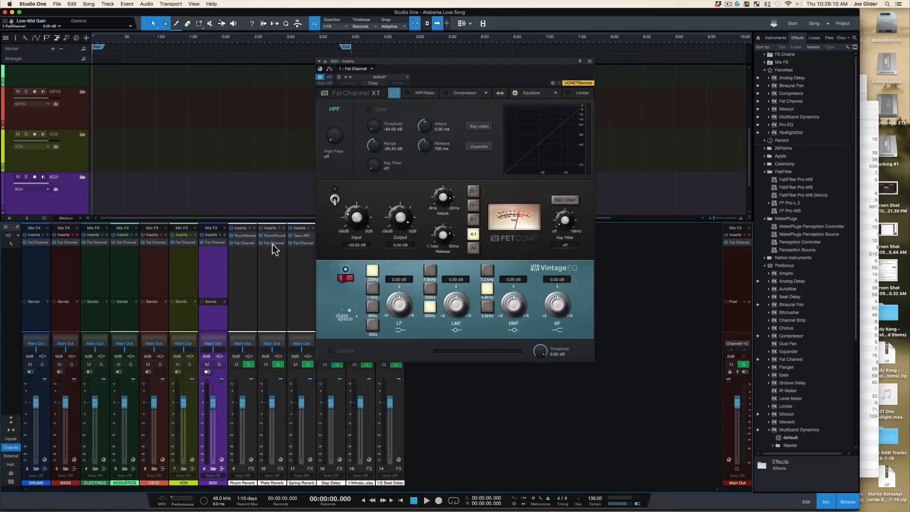
Step: Set the BGV Fat Channel compressor input to about -22 dB and close the plugin window
{"action": "left_click", "coordinate": [333, 199]}
{"action": "left_click_drag", "start_coordinate": [348, 212], "coordinate": [347, 186]}
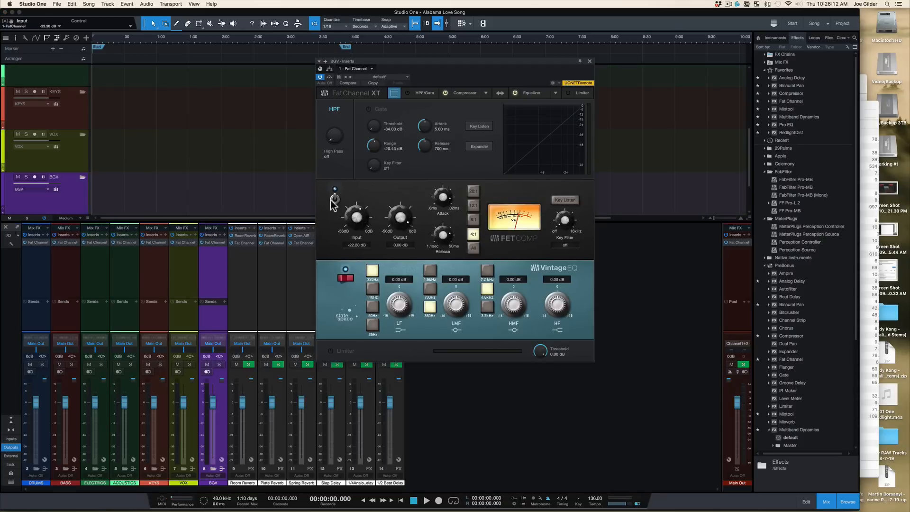
{"action": "left_click", "coordinate": [333, 200]}
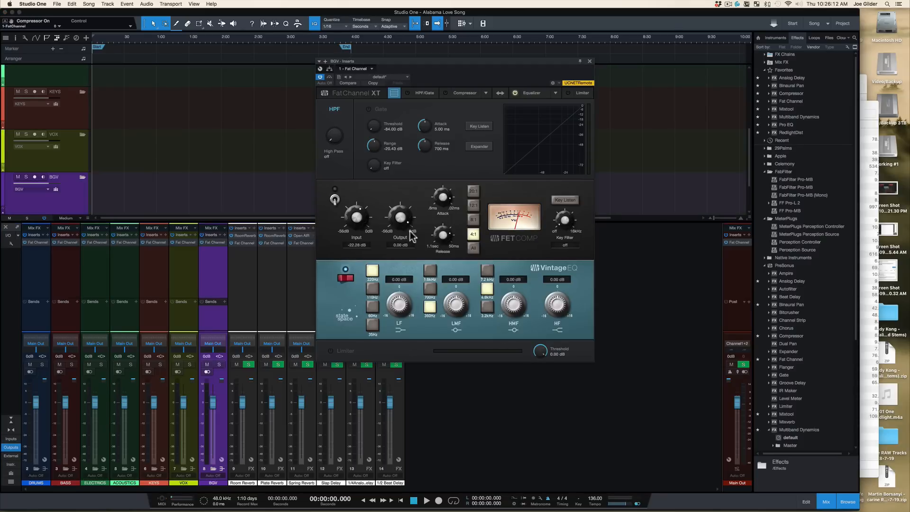
{"action": "left_click", "coordinate": [591, 64]}
Step: Select the Room, Plate and Spring Reverb channels and remove their Fat Channel inserts
{"action": "left_click", "coordinate": [295, 271]}
{"action": "left_click", "coordinate": [241, 268], "text": "shift"}
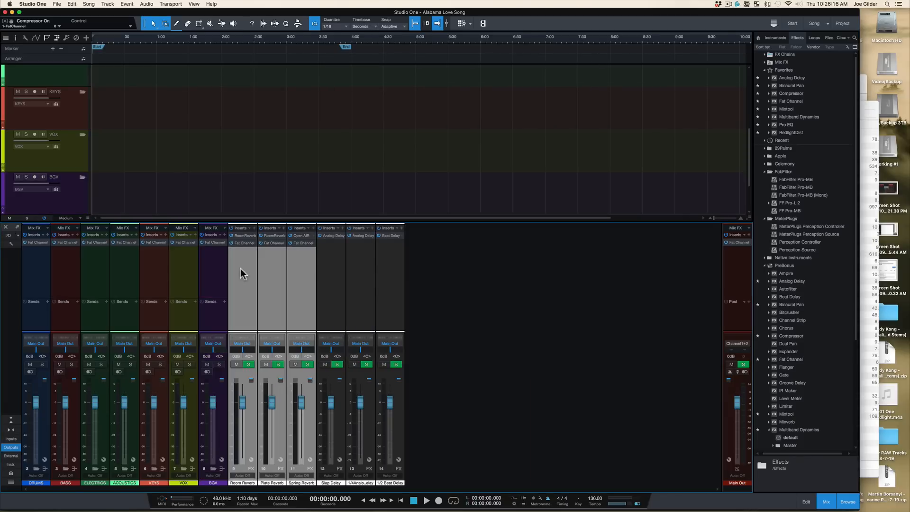
{"action": "left_click", "coordinate": [243, 243]}
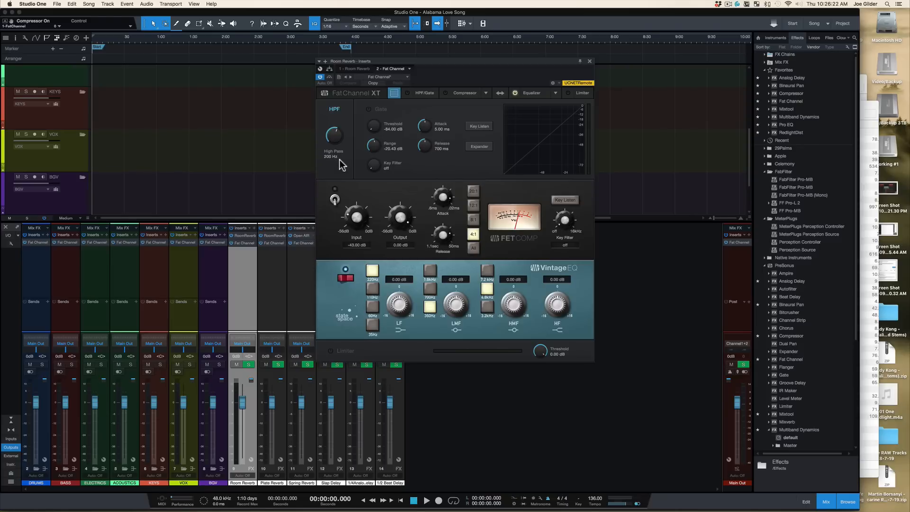
{"action": "left_click", "coordinate": [588, 57]}
{"action": "left_click", "coordinate": [292, 272], "text": "shift"}
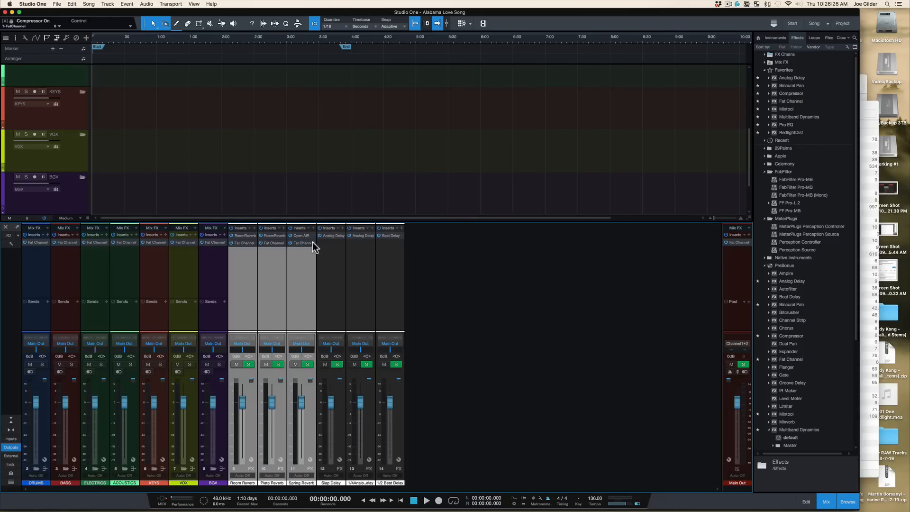
{"action": "right_click", "coordinate": [315, 243]}
{"action": "left_click", "coordinate": [337, 317]}
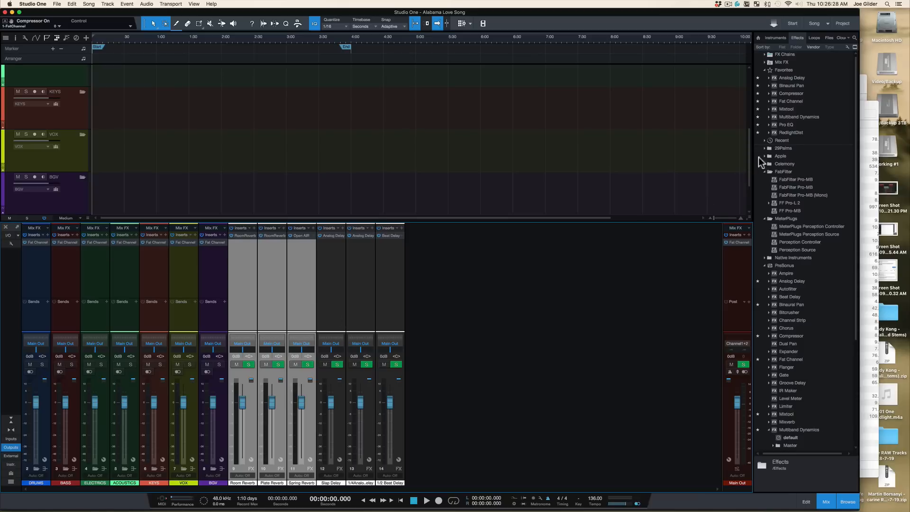
Step: Insert Pro EQ on the three reverb channels and enable its low cut at 200 Hz
{"action": "left_click_drag", "start_coordinate": [785, 127], "coordinate": [235, 256]}
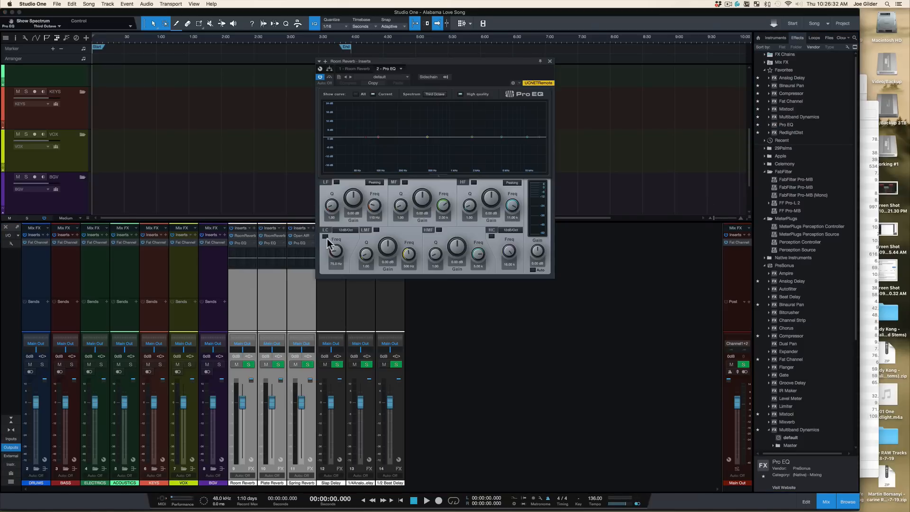
{"action": "left_click", "coordinate": [336, 264]}
{"action": "type", "text": "200"}
{"action": "key", "text": "Return"}
{"action": "left_click", "coordinate": [325, 236]}
{"action": "left_click_drag", "start_coordinate": [241, 242], "coordinate": [270, 244]}
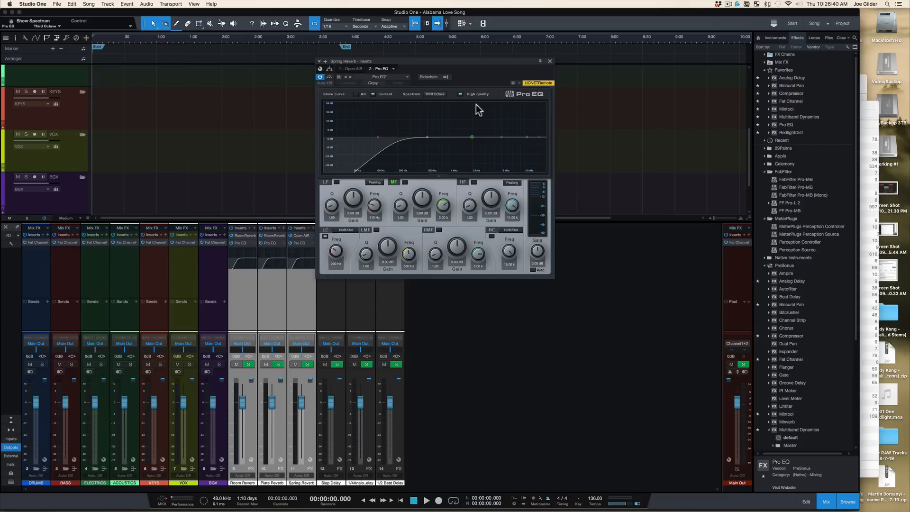
{"action": "left_click", "coordinate": [549, 61]}
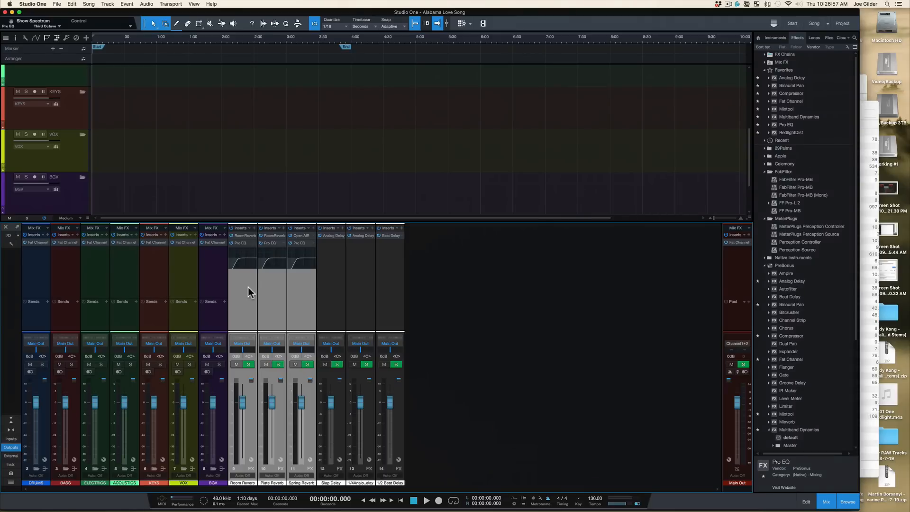
Step: Select the three delay channels and open the Slap Delay's Analog Delay insert, then close it
{"action": "left_click", "coordinate": [244, 244]}
{"action": "left_click", "coordinate": [273, 246]}
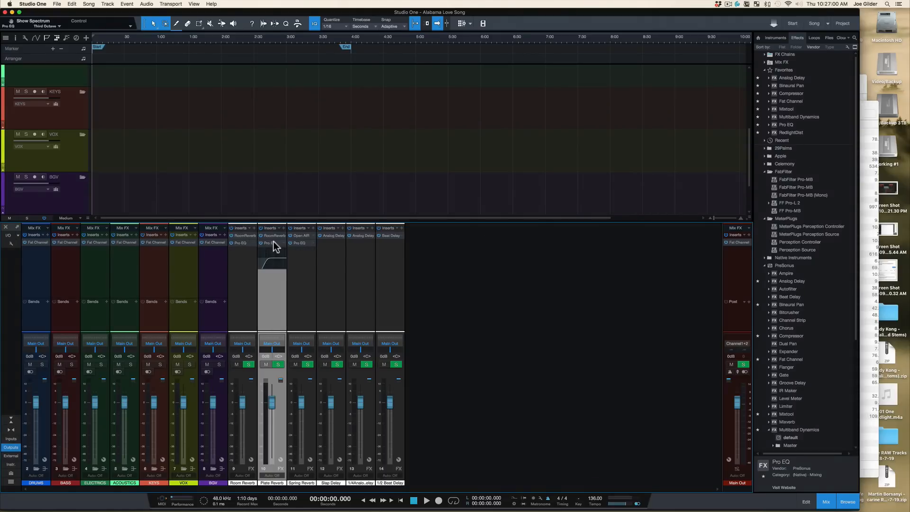
{"action": "left_click", "coordinate": [309, 275]}
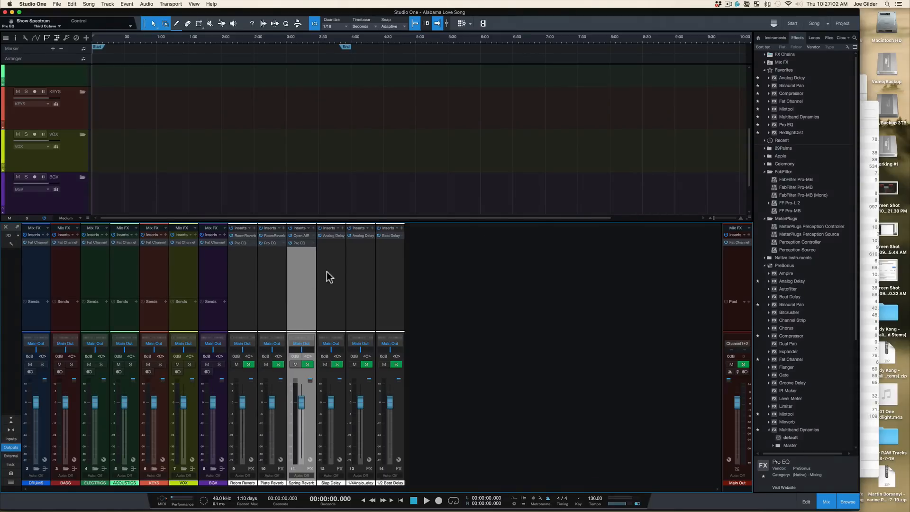
{"action": "left_click", "coordinate": [327, 275]}
{"action": "left_click", "coordinate": [386, 274], "text": "shift"}
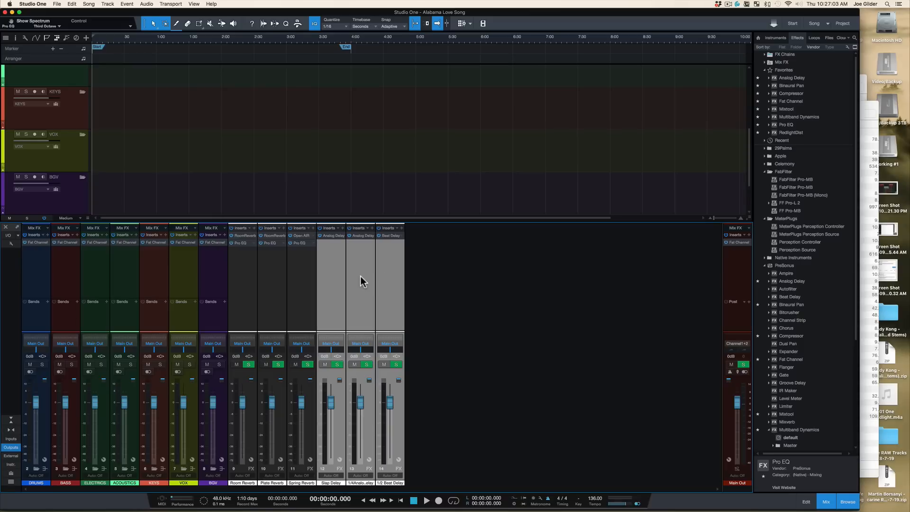
{"action": "left_click", "coordinate": [331, 243]}
{"action": "left_click", "coordinate": [329, 235]}
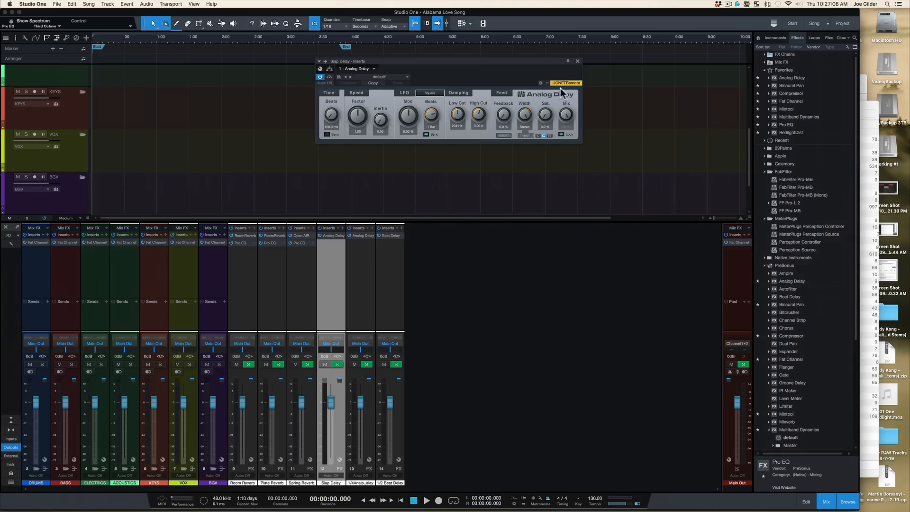
{"action": "left_click", "coordinate": [577, 61]}
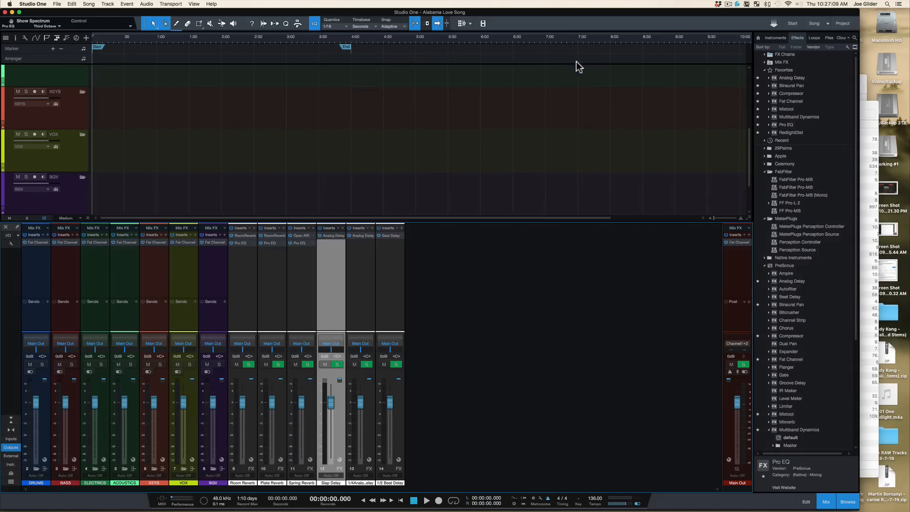
Step: Check the Main Out Fat Channel, then add a Level Meter to the Main Out post-fader inserts
{"action": "left_click", "coordinate": [735, 241]}
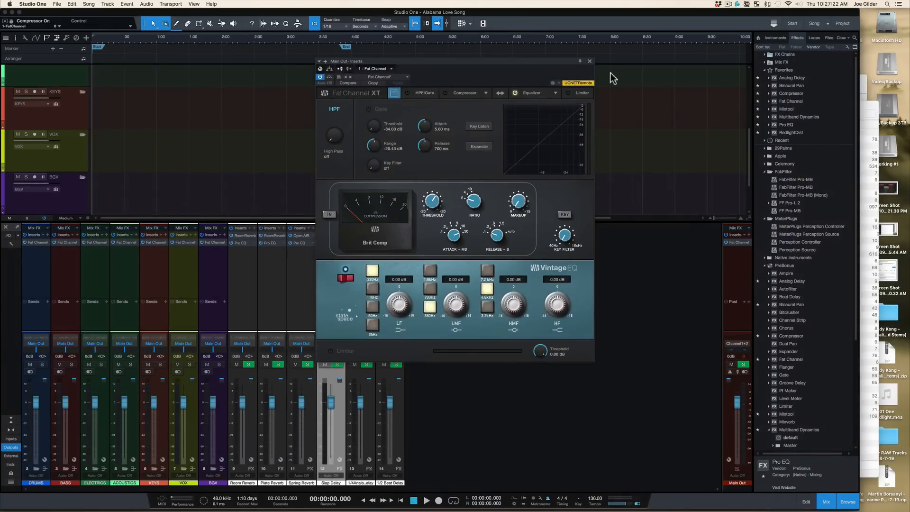
{"action": "left_click", "coordinate": [590, 61]}
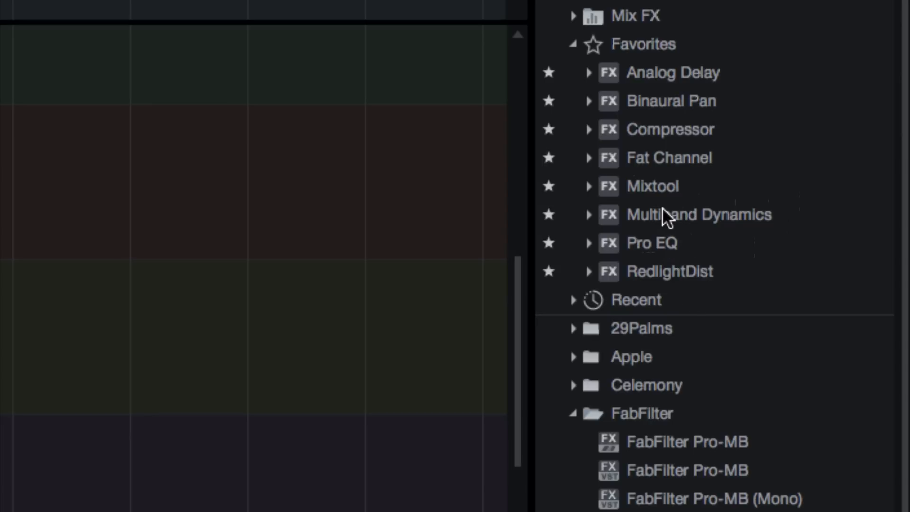
{"action": "scroll", "coordinate": [676, 282], "scroll_direction": "down", "scroll_amount": 10}
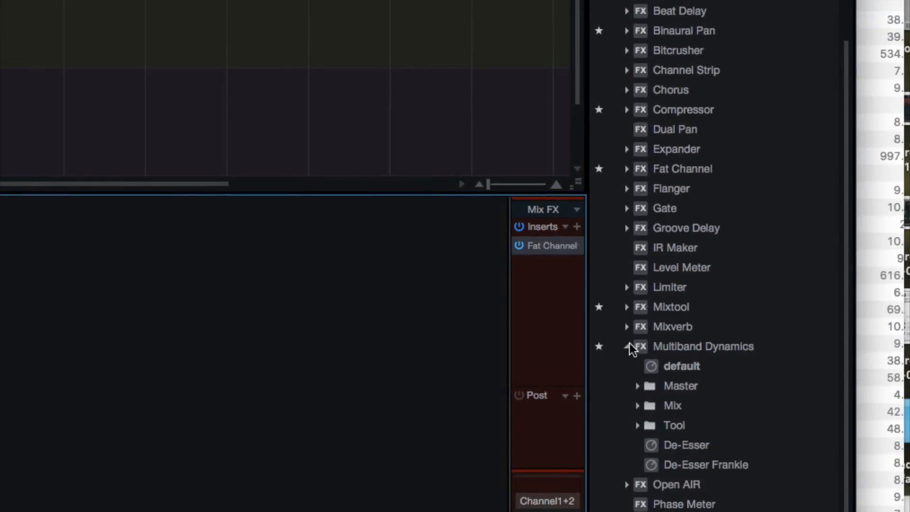
{"action": "left_click", "coordinate": [628, 346]}
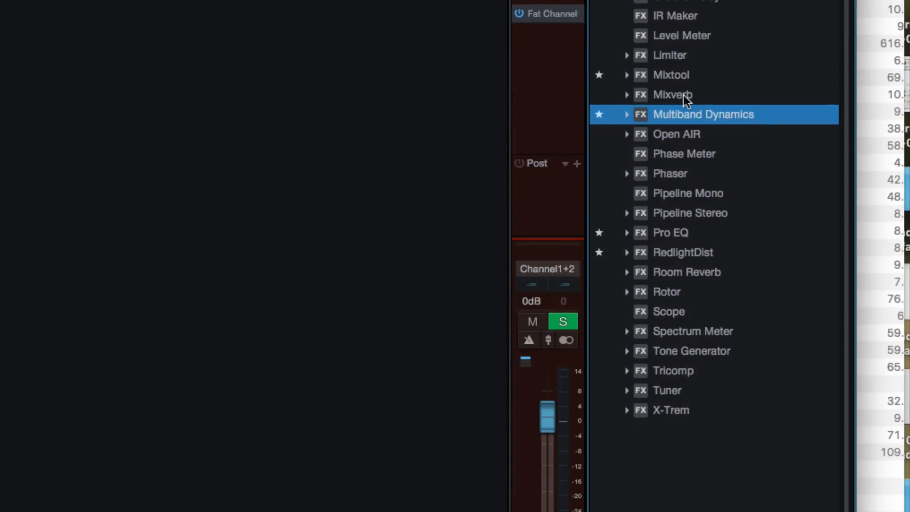
{"action": "left_click", "coordinate": [675, 59]}
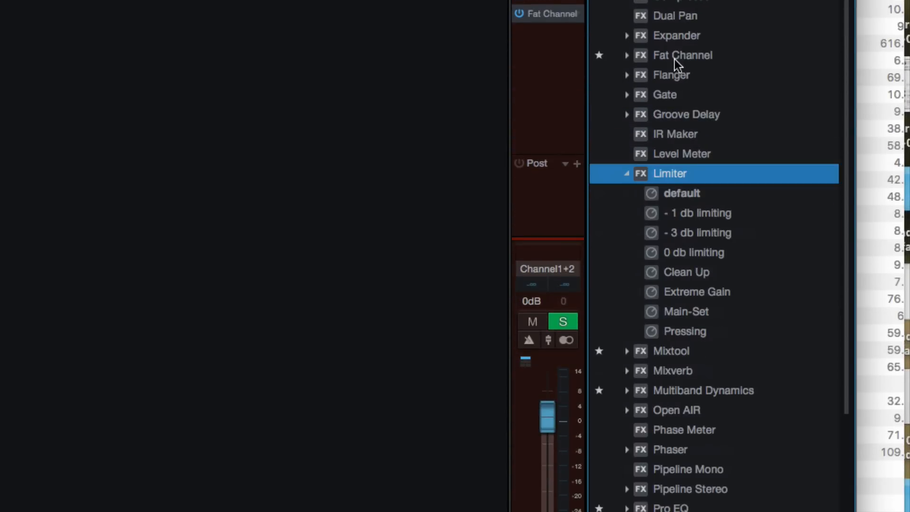
{"action": "left_click", "coordinate": [627, 174]}
{"action": "left_click_drag", "start_coordinate": [661, 152], "coordinate": [530, 200]}
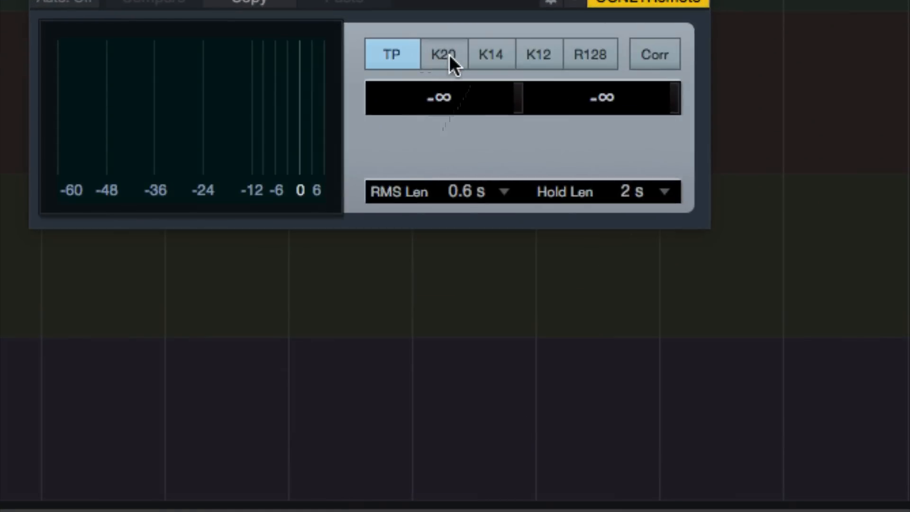
Step: Set the Level Meter to the K20 scale, enlarge its window and keep the editor open
{"action": "left_click", "coordinate": [425, 98]}
{"action": "left_click_drag", "start_coordinate": [708, 227], "coordinate": [597, 312]}
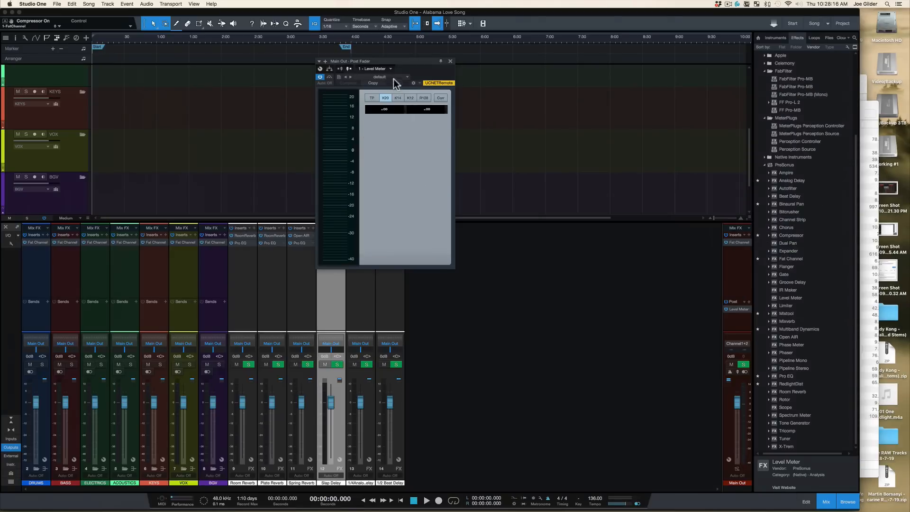
{"action": "left_click_drag", "start_coordinate": [396, 62], "coordinate": [426, 59]}
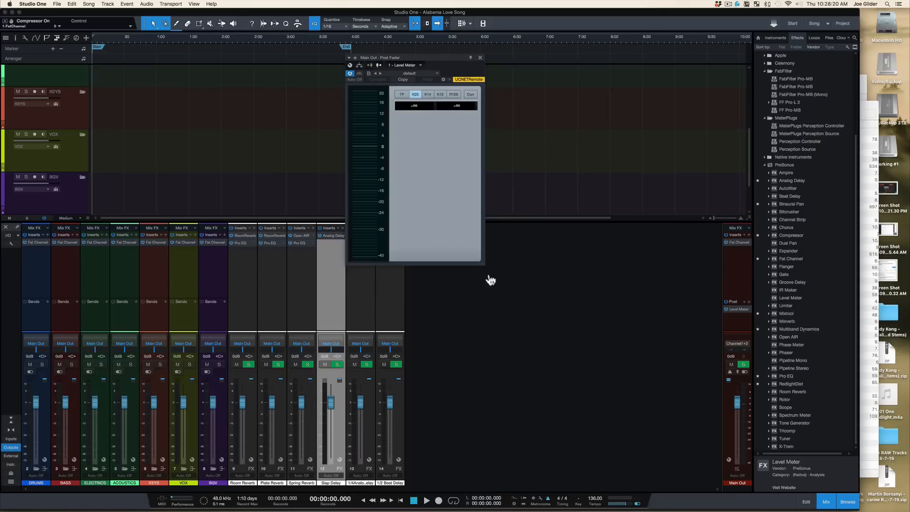
{"action": "left_click_drag", "start_coordinate": [489, 278], "coordinate": [479, 510]}
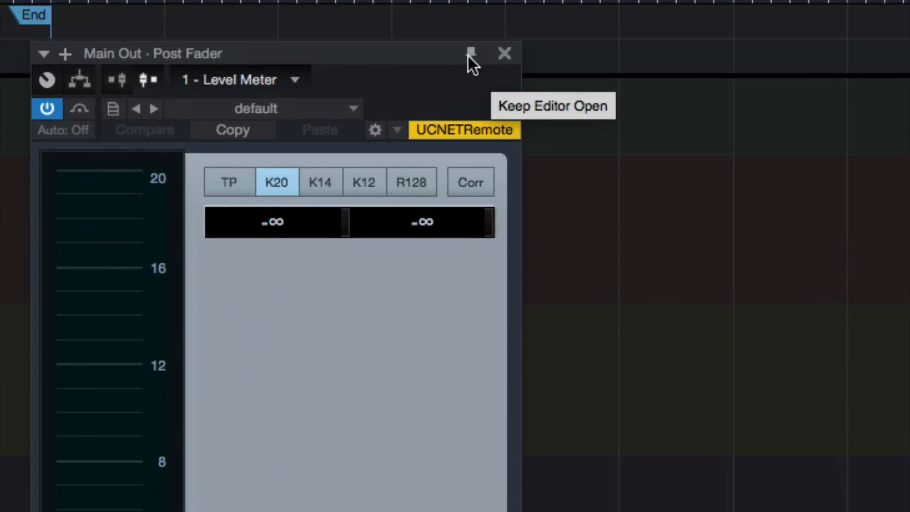
{"action": "left_click", "coordinate": [471, 57]}
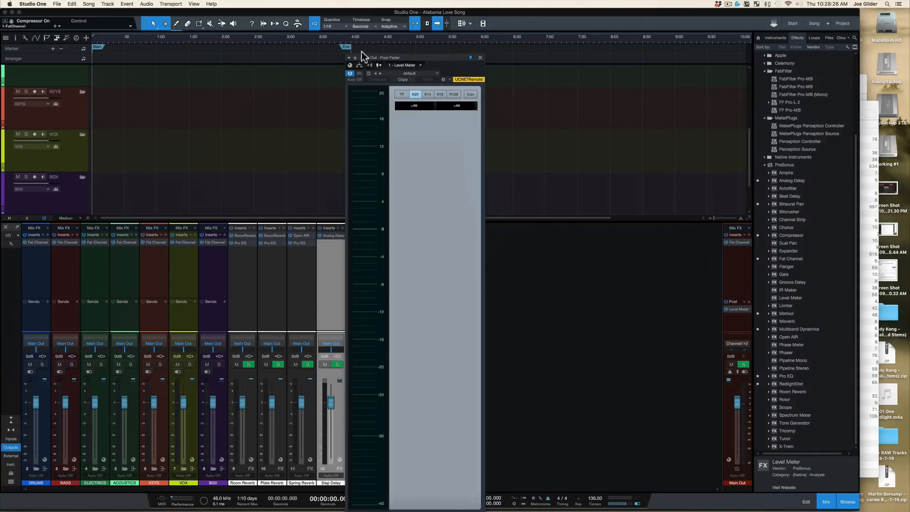
Step: Move the pinned Level Meter window beside the arrangement, stretching it to full screen height
{"action": "left_click_drag", "start_coordinate": [364, 58], "coordinate": [887, 14]}
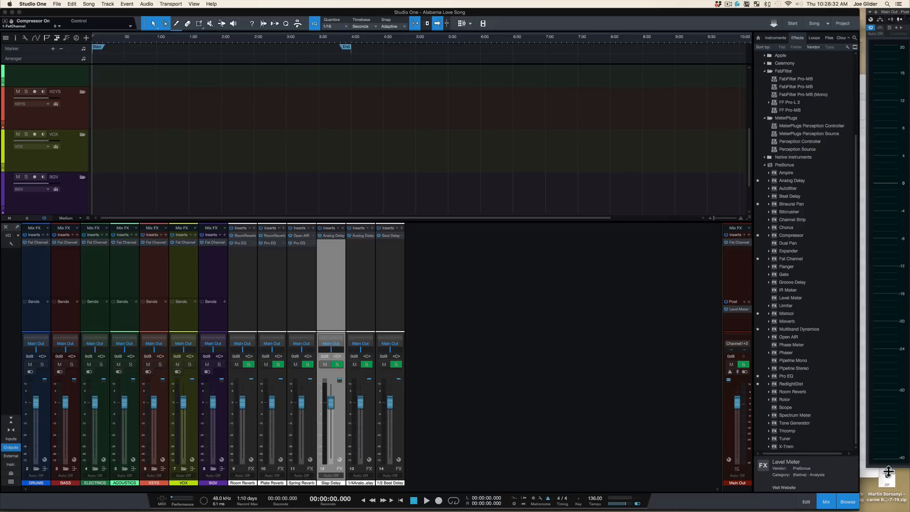
{"action": "left_click_drag", "start_coordinate": [887, 471], "coordinate": [886, 511]}
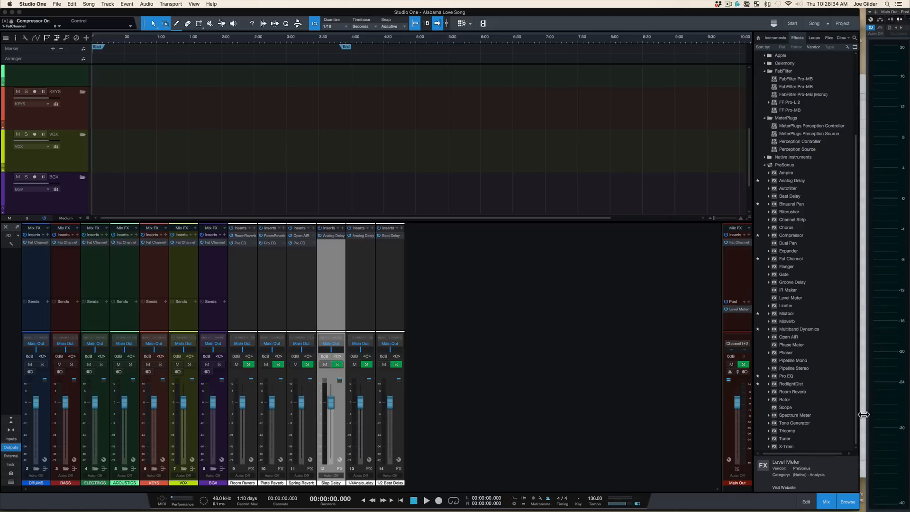
{"action": "left_click_drag", "start_coordinate": [863, 414], "coordinate": [865, 417]}
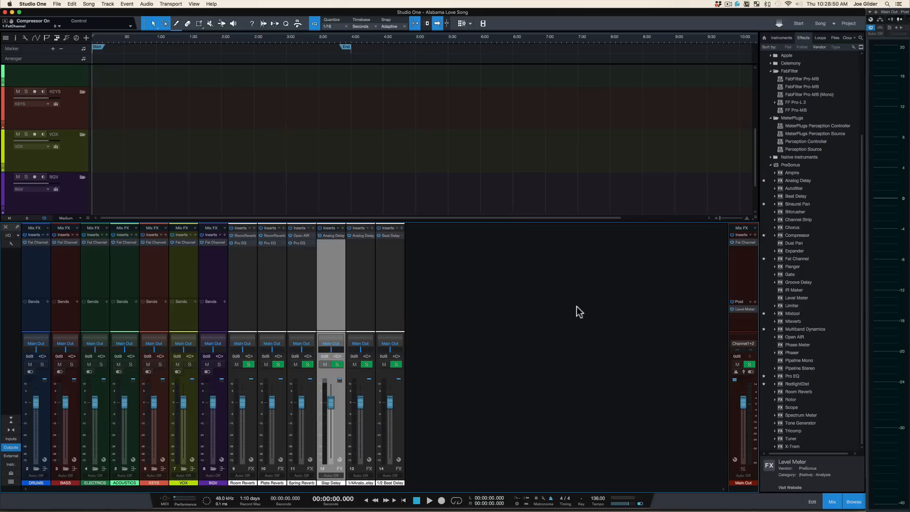
Step: Import all the audio files from the ALS Ready For Mix folder into the song's arrangement
{"action": "key", "text": "F3"}
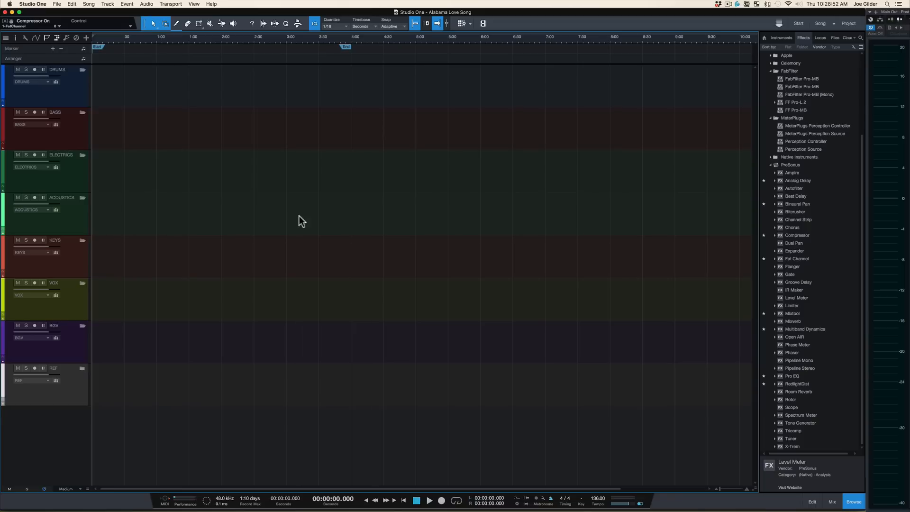
{"action": "key", "text": "super+Tab"}
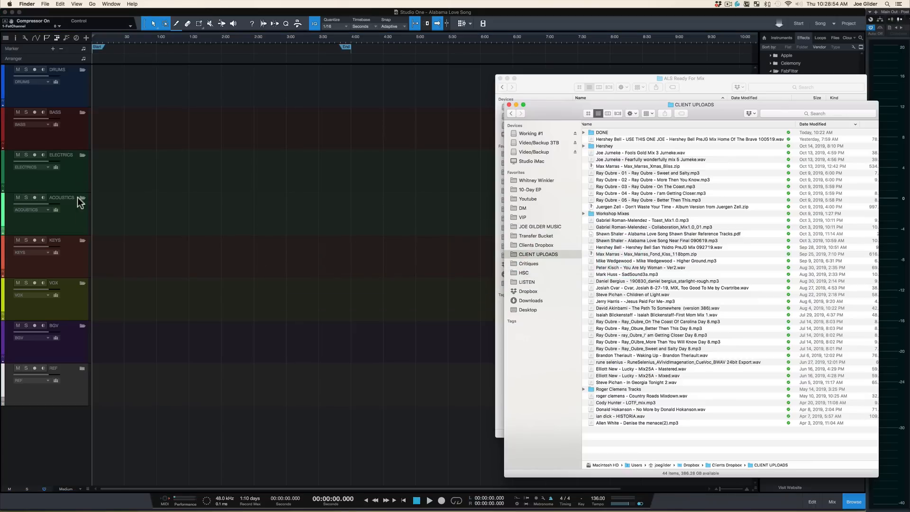
{"action": "left_click", "coordinate": [562, 83]}
{"action": "left_click", "coordinate": [646, 161]}
{"action": "key", "text": "super+a"}
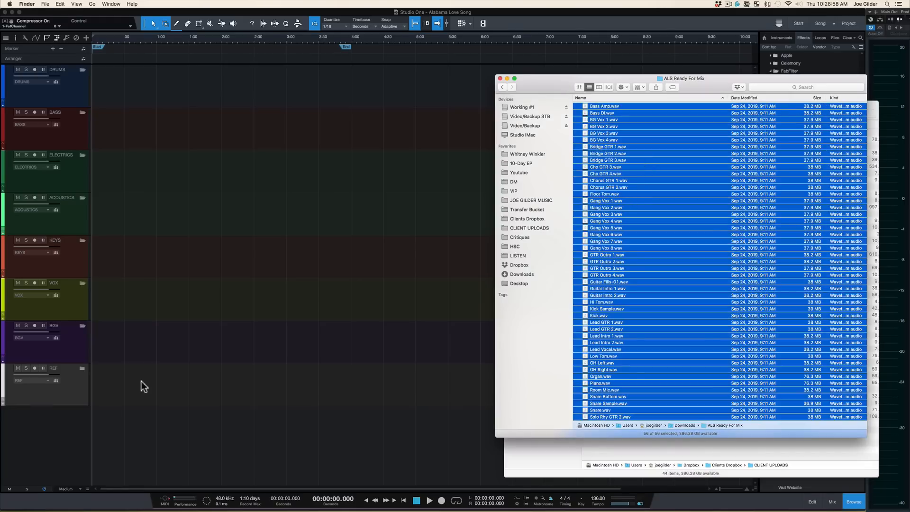
{"action": "left_click_drag", "start_coordinate": [142, 386], "coordinate": [99, 443]}
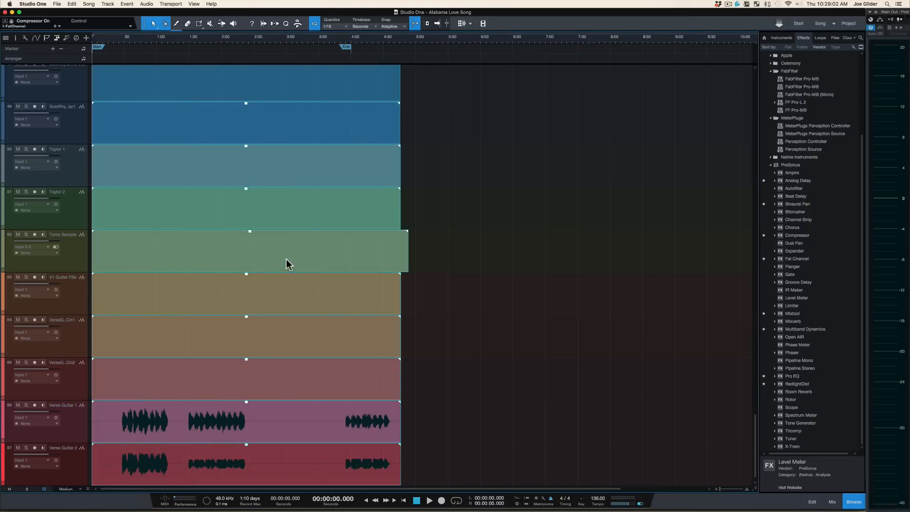
Step: Scroll through the imported audio tracks in the arrangement and mixer to review them
{"action": "scroll", "coordinate": [174, 303], "scroll_direction": "up", "scroll_amount": 15}
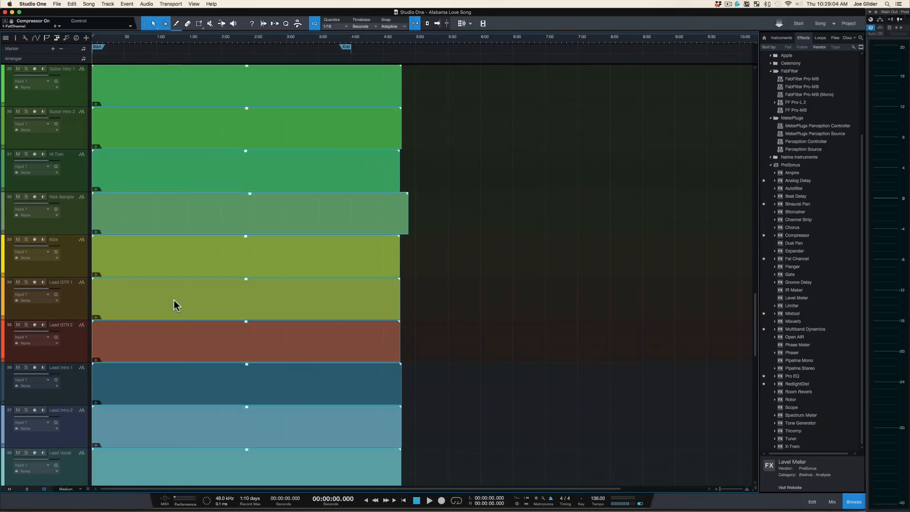
{"action": "scroll", "coordinate": [174, 300], "scroll_direction": "down", "scroll_amount": 11}
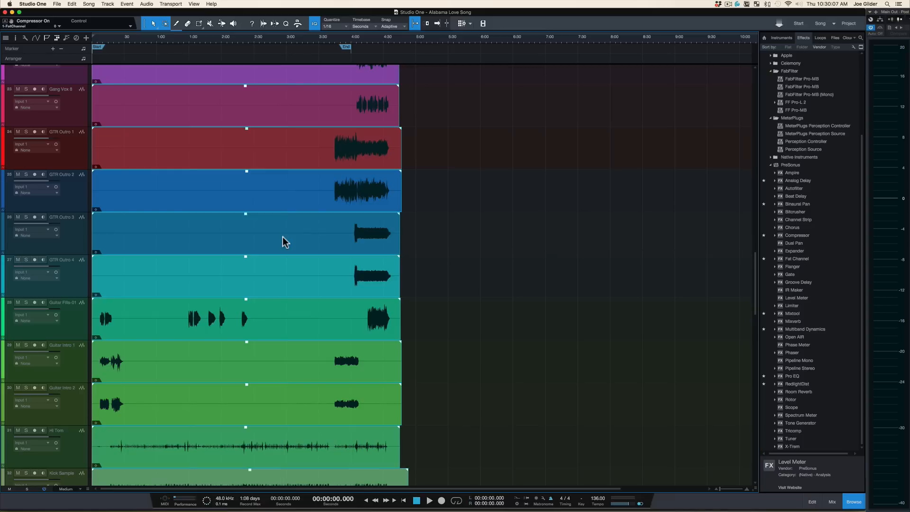
{"action": "scroll", "coordinate": [290, 216], "scroll_direction": "up", "scroll_amount": 20}
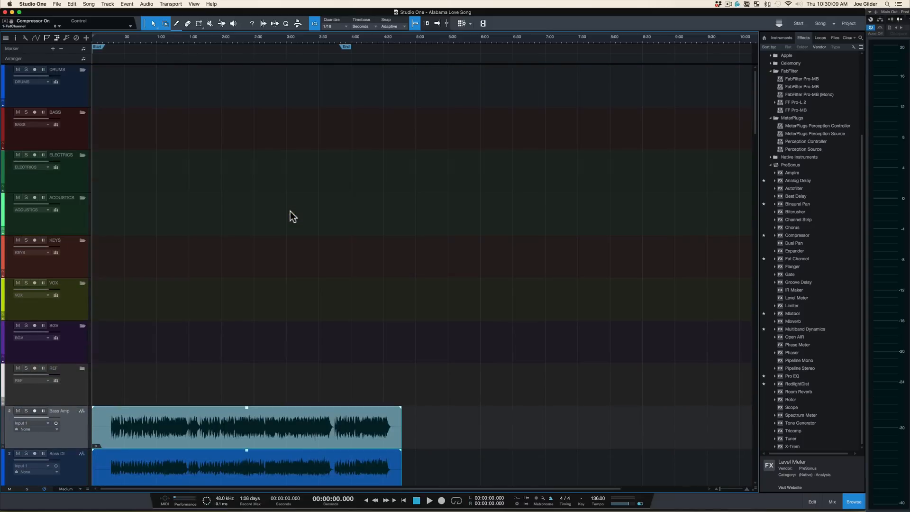
{"action": "scroll", "coordinate": [256, 230], "scroll_direction": "down", "scroll_amount": 3}
{"action": "scroll", "coordinate": [189, 272], "scroll_direction": "down", "scroll_amount": 4}
{"action": "scroll", "coordinate": [186, 275], "scroll_direction": "up", "scroll_amount": 2}
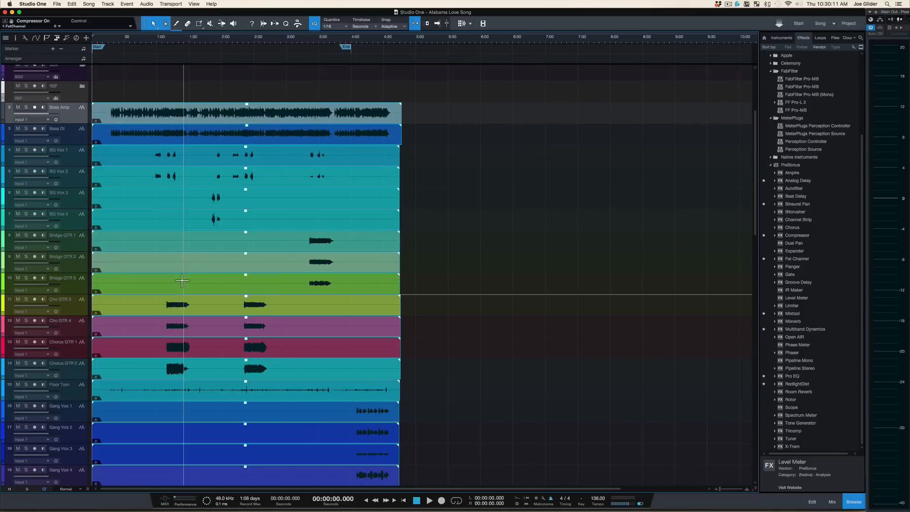
{"action": "scroll", "coordinate": [168, 211], "scroll_direction": "down", "scroll_amount": 2}
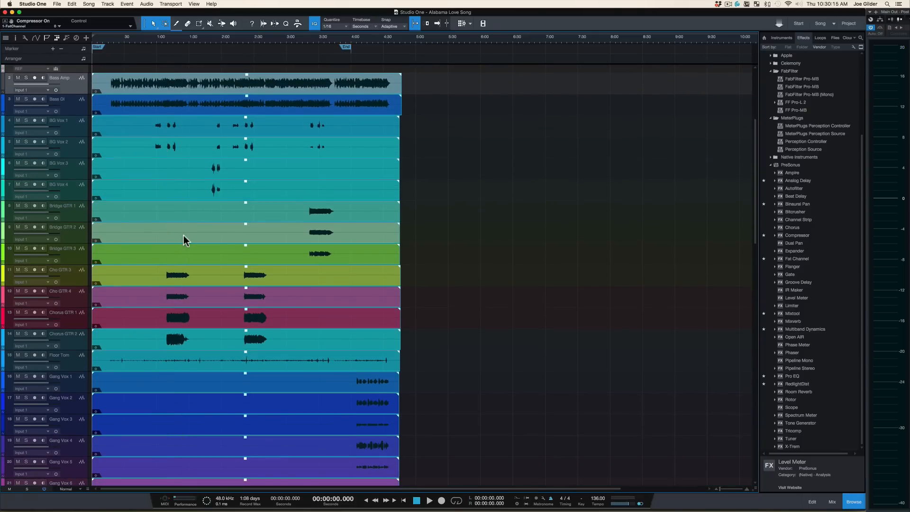
{"action": "scroll", "coordinate": [185, 241], "scroll_direction": "down", "scroll_amount": 1}
{"action": "key", "text": "F3"}
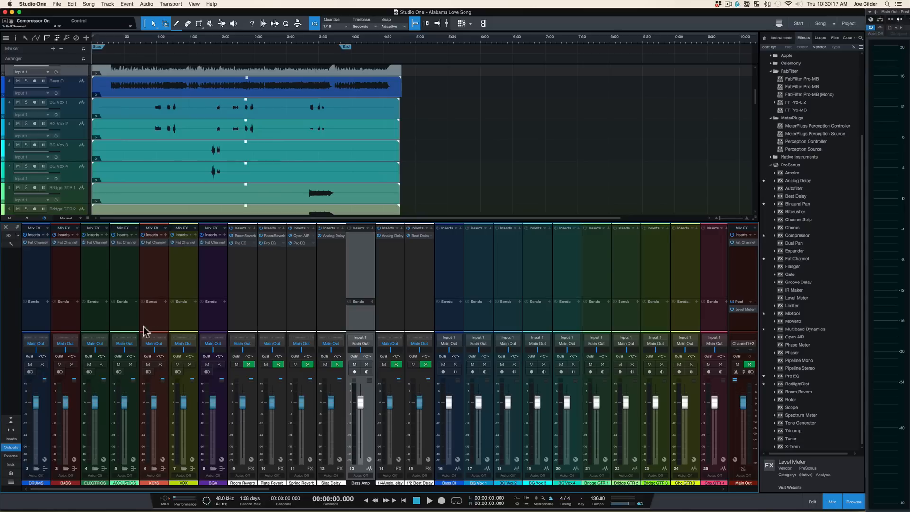
{"action": "key", "text": "F3"}
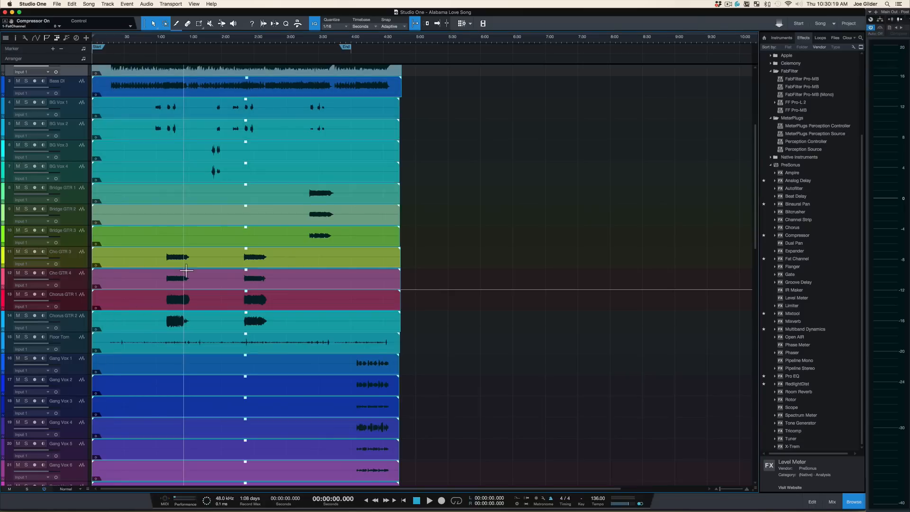
{"action": "scroll", "coordinate": [185, 272], "scroll_direction": "down", "scroll_amount": 1}
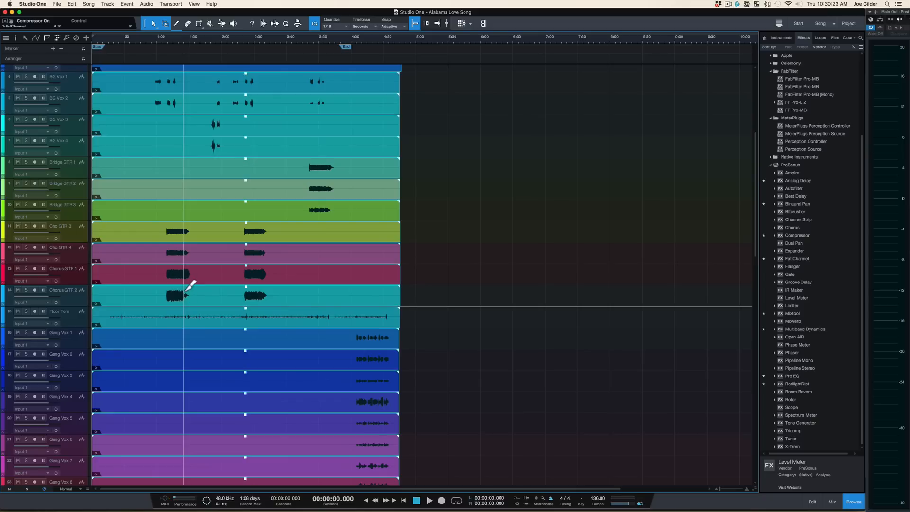
{"action": "scroll", "coordinate": [186, 291], "scroll_direction": "down", "scroll_amount": 3}
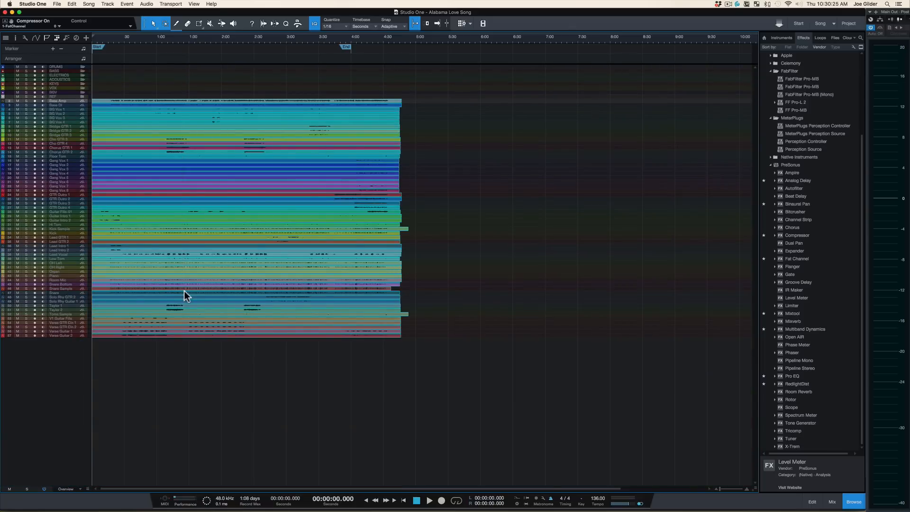
{"action": "scroll", "coordinate": [185, 290], "scroll_direction": "up", "scroll_amount": 1}
{"action": "scroll", "coordinate": [186, 290], "scroll_direction": "up", "scroll_amount": 1}
{"action": "scroll", "coordinate": [178, 209], "scroll_direction": "up", "scroll_amount": 1}
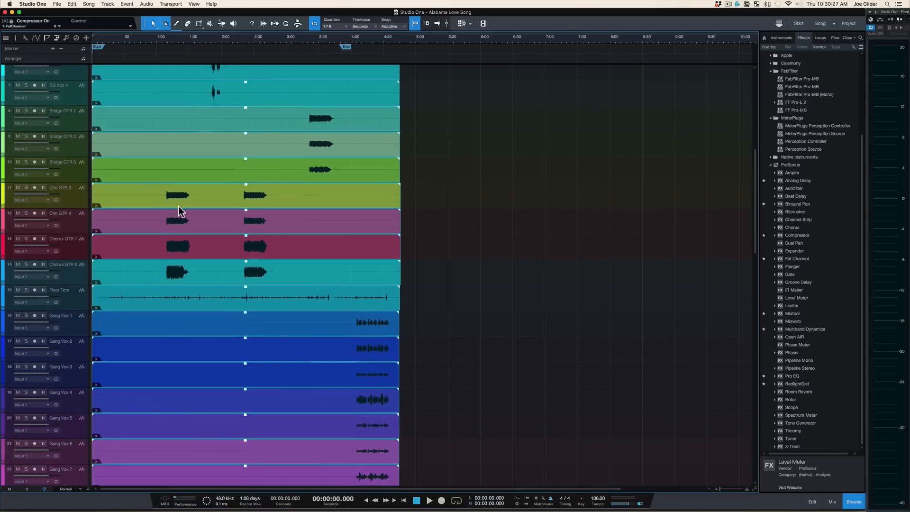
{"action": "scroll", "coordinate": [168, 251], "scroll_direction": "down", "scroll_amount": 10}
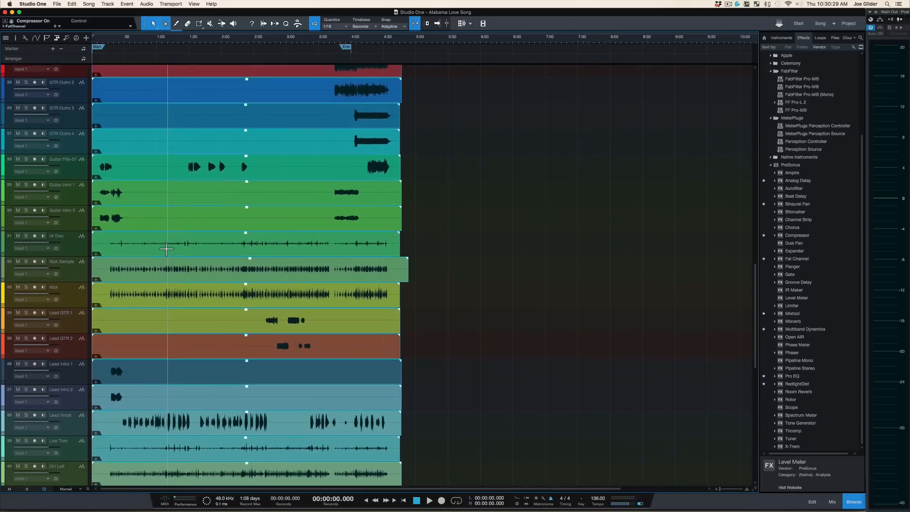
{"action": "scroll", "coordinate": [166, 248], "scroll_direction": "down", "scroll_amount": 3}
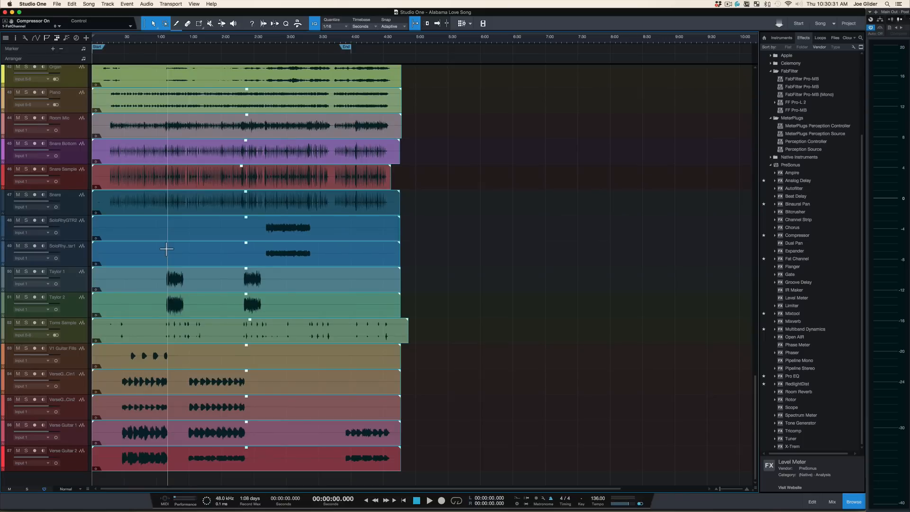
{"action": "scroll", "coordinate": [166, 248], "scroll_direction": "up", "scroll_amount": 9}
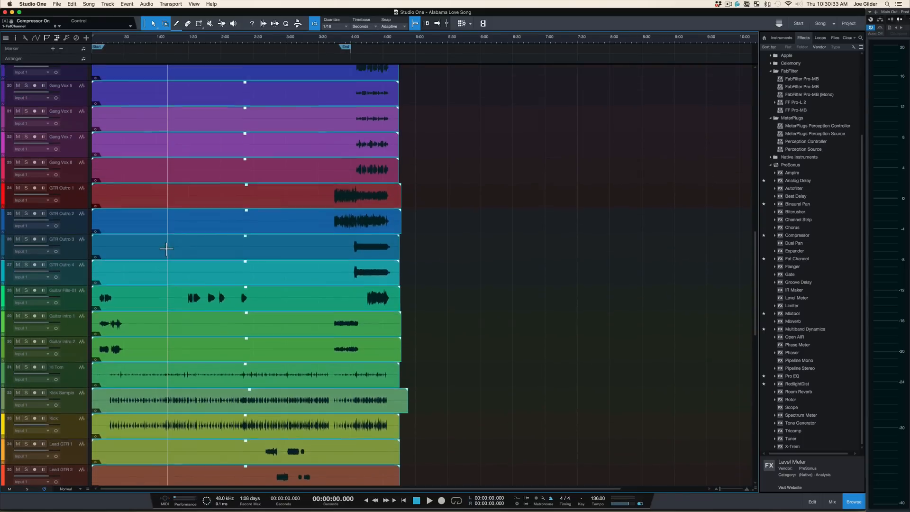
{"action": "scroll", "coordinate": [166, 248], "scroll_direction": "up", "scroll_amount": 1}
Step: Select the Gang Vox 1 to Gang Vox 8 tracks and move them into the BGV folder track
{"action": "left_click", "coordinate": [76, 122]}
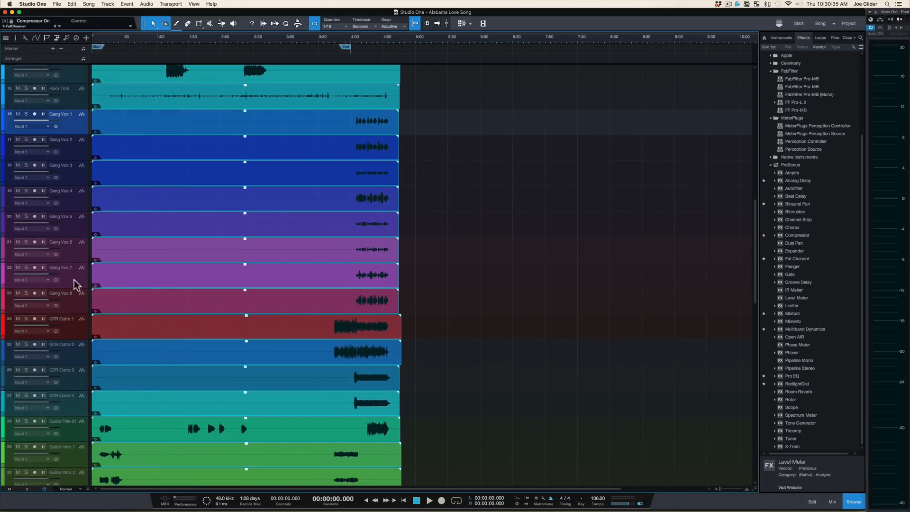
{"action": "left_click", "coordinate": [71, 303], "text": "shift"}
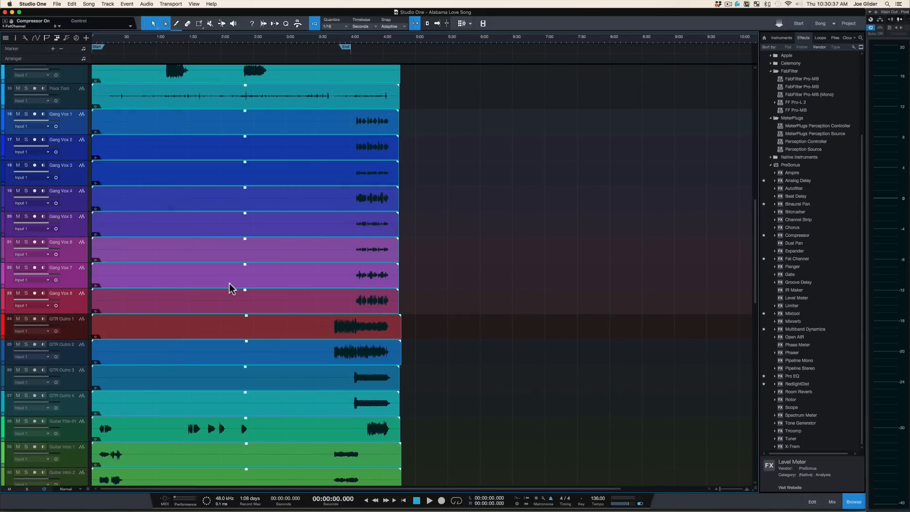
{"action": "scroll", "coordinate": [230, 283], "scroll_direction": "up", "scroll_amount": 3}
{"action": "scroll", "coordinate": [231, 283], "scroll_direction": "down", "scroll_amount": 4}
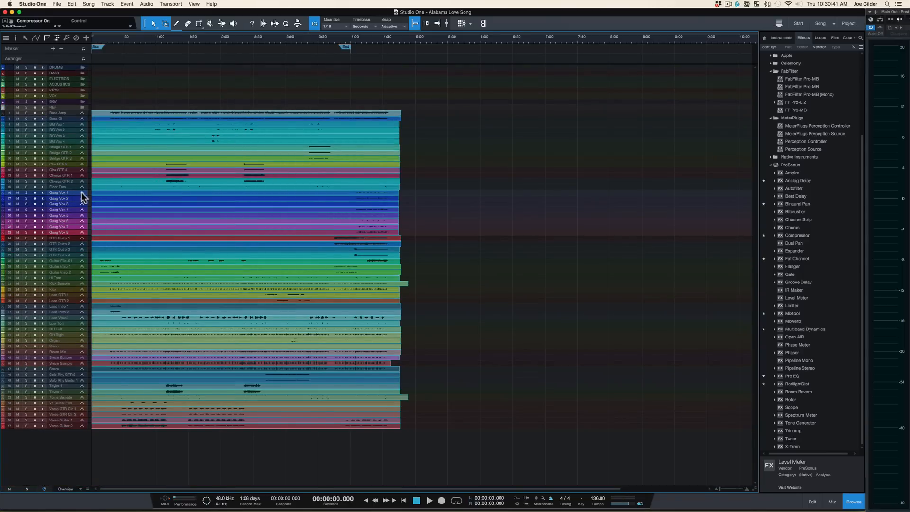
{"action": "left_click_drag", "start_coordinate": [81, 189], "coordinate": [76, 102]}
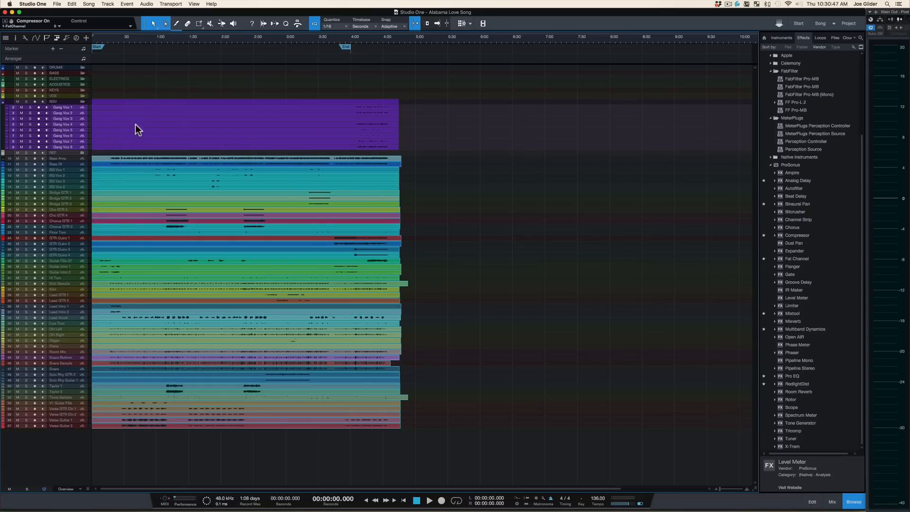
{"action": "scroll", "coordinate": [140, 133], "scroll_direction": "up", "scroll_amount": 5}
{"action": "scroll", "coordinate": [141, 138], "scroll_direction": "up", "scroll_amount": 4}
{"action": "scroll", "coordinate": [140, 139], "scroll_direction": "up", "scroll_amount": 1}
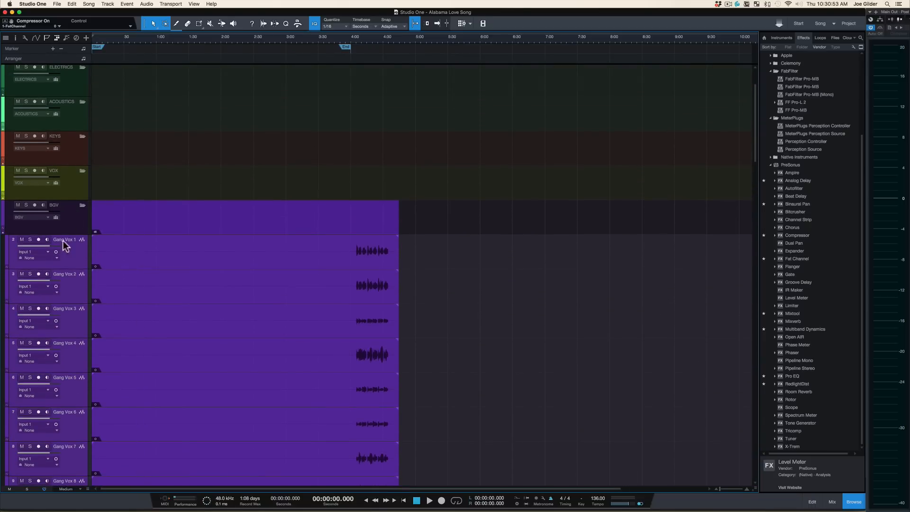
Step: Open the inspector and mixer, then solo the BGV folder's bus channel
{"action": "left_click", "coordinate": [83, 205]}
{"action": "left_click", "coordinate": [82, 205]}
{"action": "left_click", "coordinate": [78, 222]}
{"action": "left_click", "coordinate": [73, 260]}
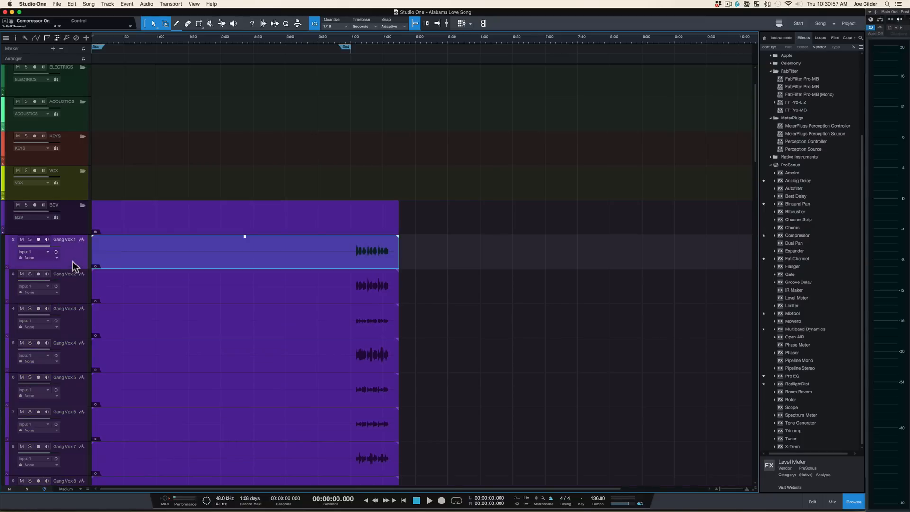
{"action": "key", "text": "F4"}
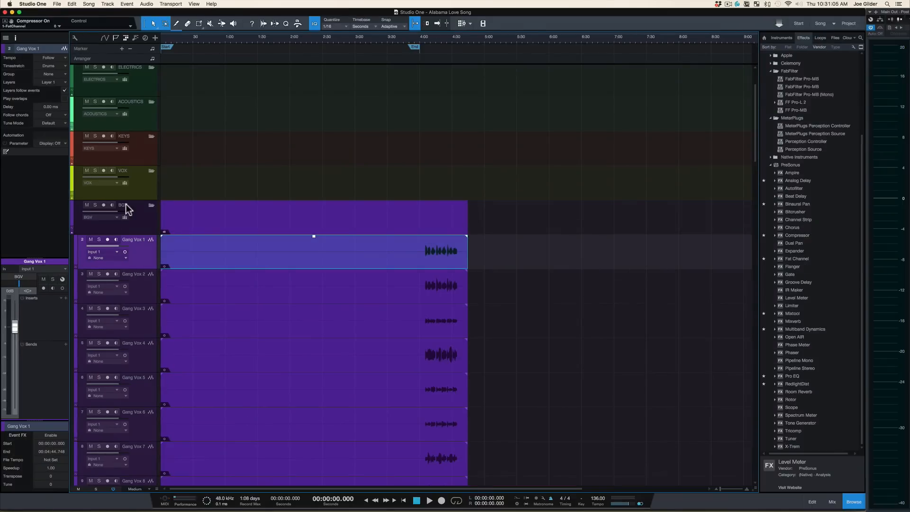
{"action": "key", "text": "F3"}
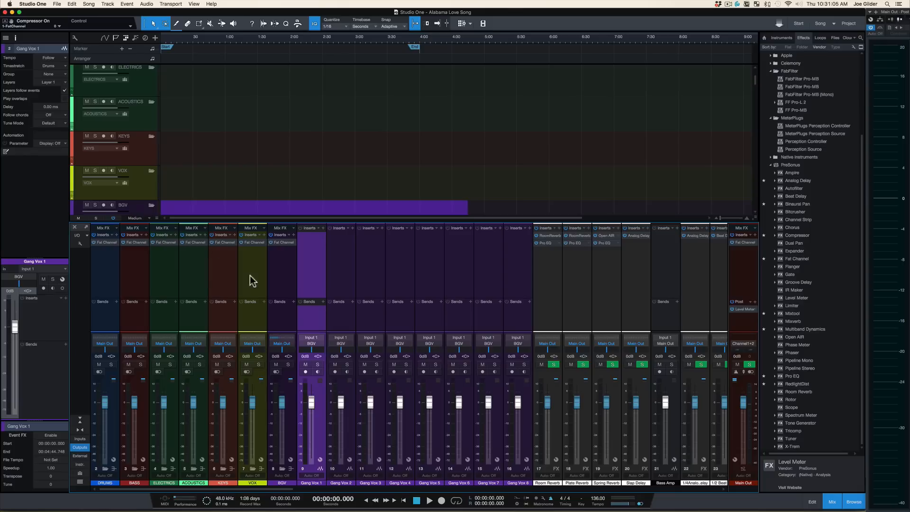
{"action": "left_click", "coordinate": [288, 365]}
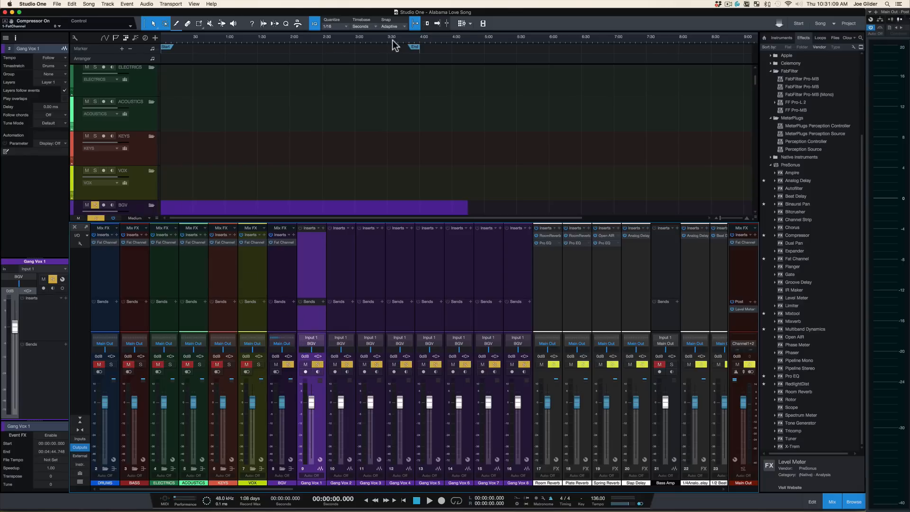
Step: Place the playhead at about 4:15 and play back the soloed gang vocals
{"action": "left_click", "coordinate": [407, 46]}
{"action": "key", "text": "F3"}
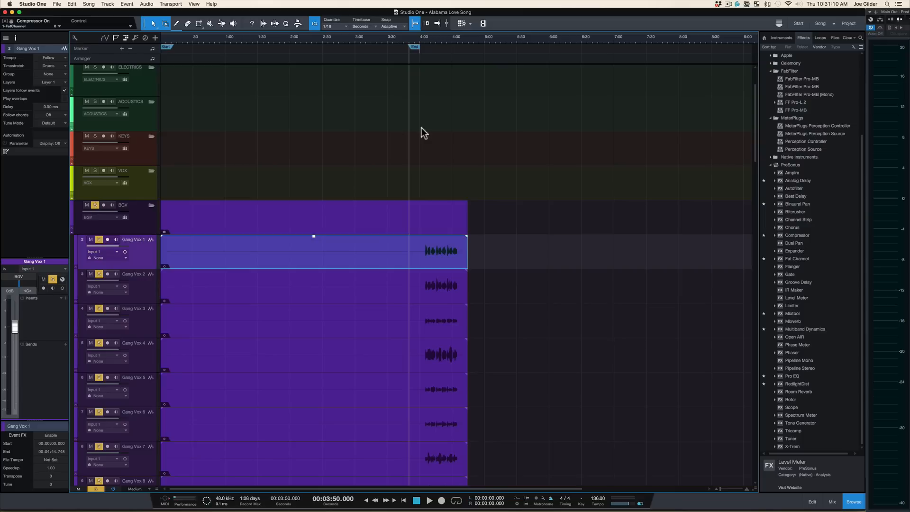
{"action": "left_click", "coordinate": [436, 45]}
{"action": "key", "text": "space"}
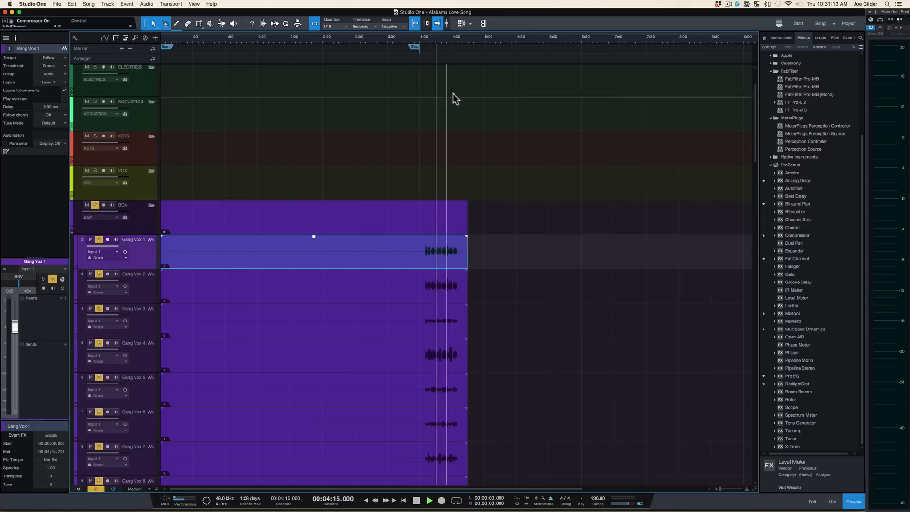
{"action": "key", "text": "space"}
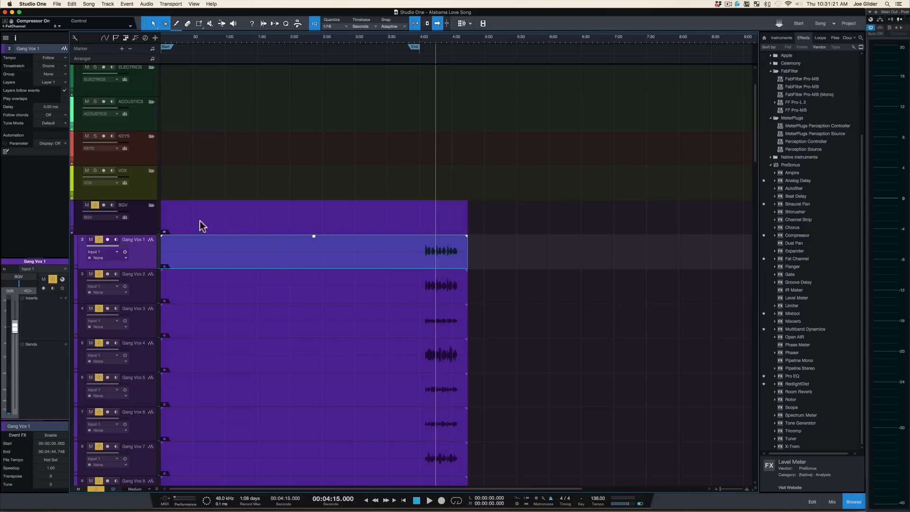
Step: Move the Bass Amp and Bass DI tracks into the BASS folder track, placing Bass DI first
{"action": "key", "text": "alt+z"}
{"action": "key", "text": "alt+z"}
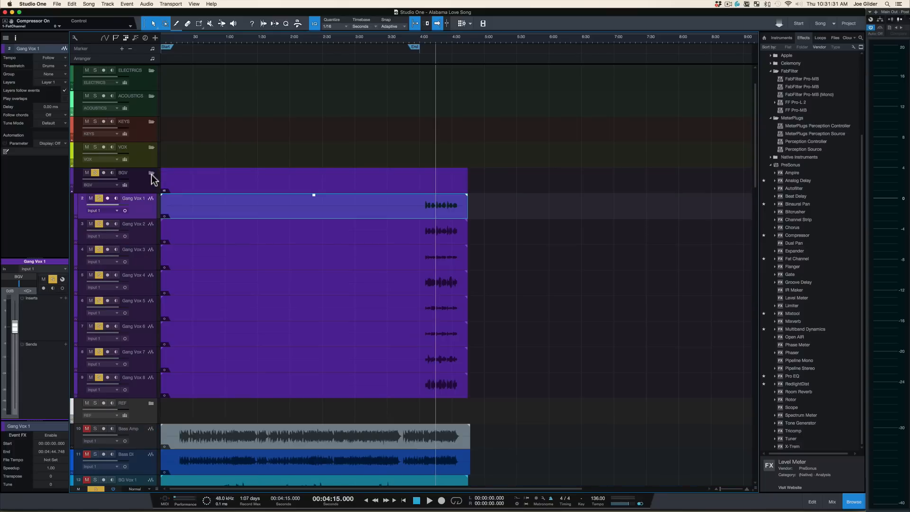
{"action": "scroll", "coordinate": [187, 304], "scroll_direction": "down", "scroll_amount": 2}
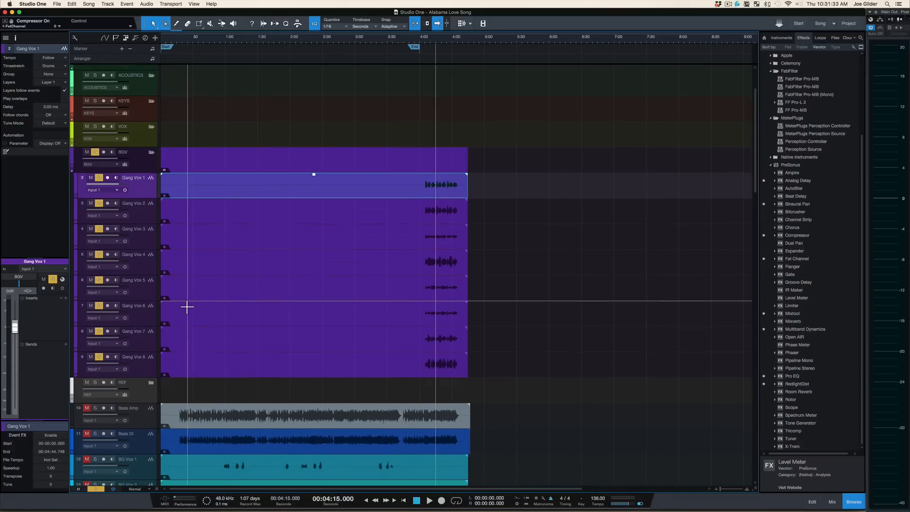
{"action": "left_click", "coordinate": [142, 386]}
{"action": "left_click", "coordinate": [142, 414], "text": "shift"}
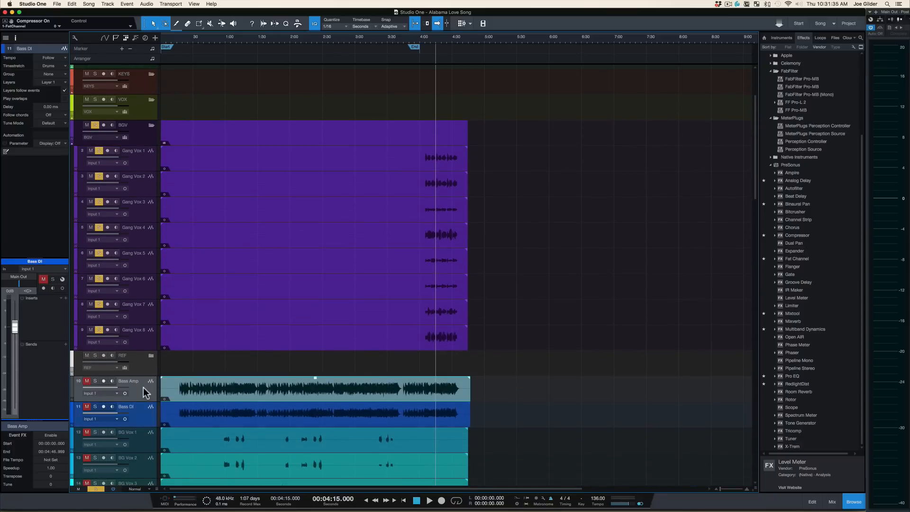
{"action": "mouse_move", "coordinate": [142, 388]}
{"action": "left_mouse_down"}
{"action": "mouse_move", "coordinate": [142, 334]}
{"action": "mouse_move", "coordinate": [143, 383]}
{"action": "left_mouse_up"}
{"action": "scroll", "coordinate": [191, 338], "scroll_direction": "up", "scroll_amount": 3}
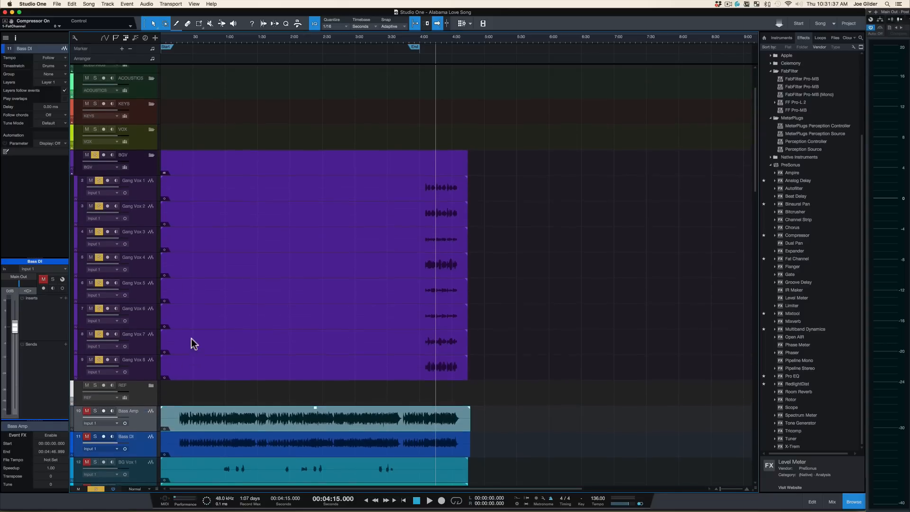
{"action": "left_click_drag", "start_coordinate": [145, 457], "coordinate": [150, 76]}
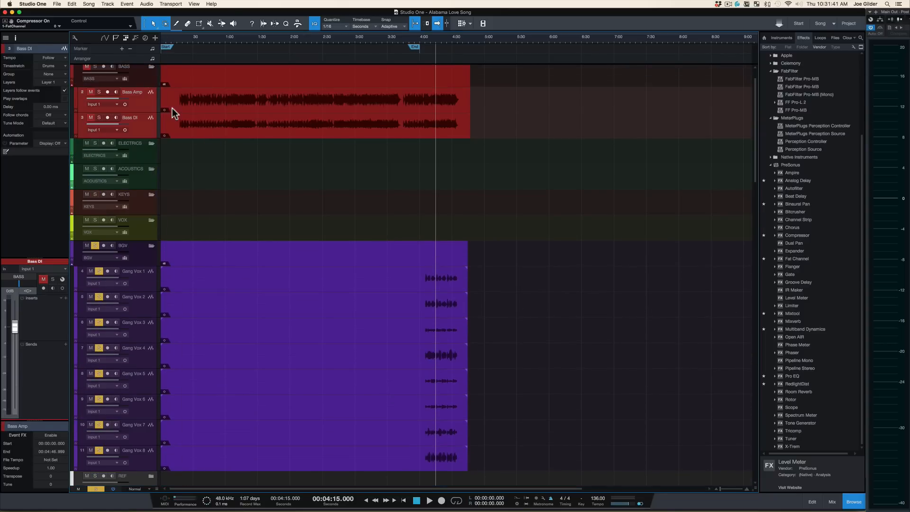
{"action": "left_click_drag", "start_coordinate": [149, 122], "coordinate": [143, 97]}
{"action": "scroll", "coordinate": [192, 101], "scroll_direction": "up", "scroll_amount": 1}
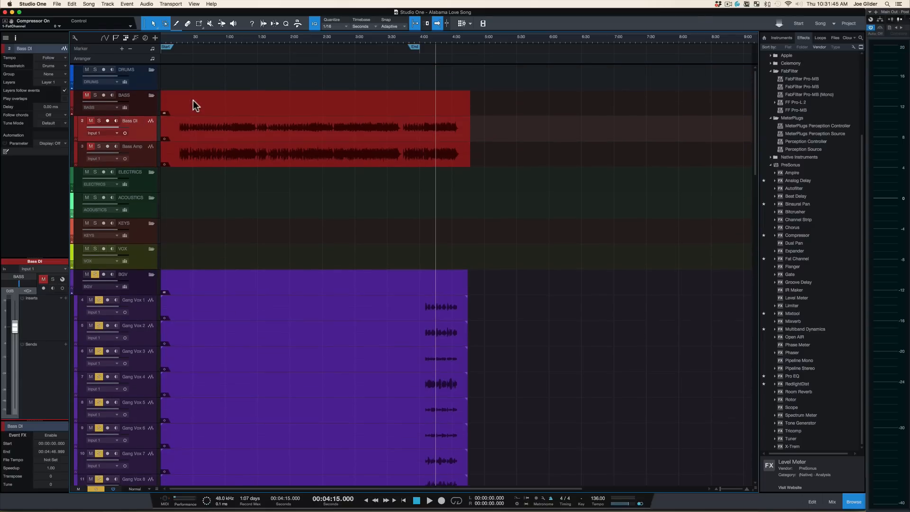
Step: Collapse the BGV folder and add a new folder track, placing it directly above the REF folder
{"action": "left_click", "coordinate": [152, 274]}
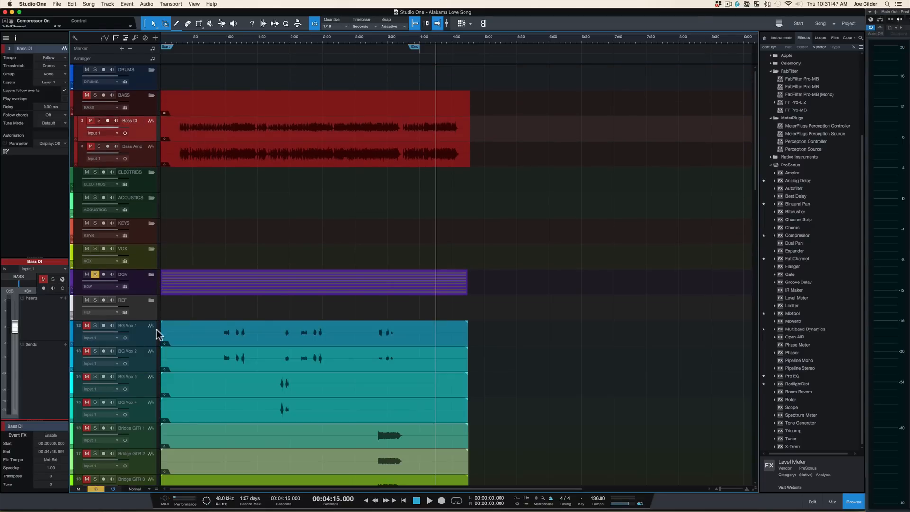
{"action": "left_click", "coordinate": [151, 311]}
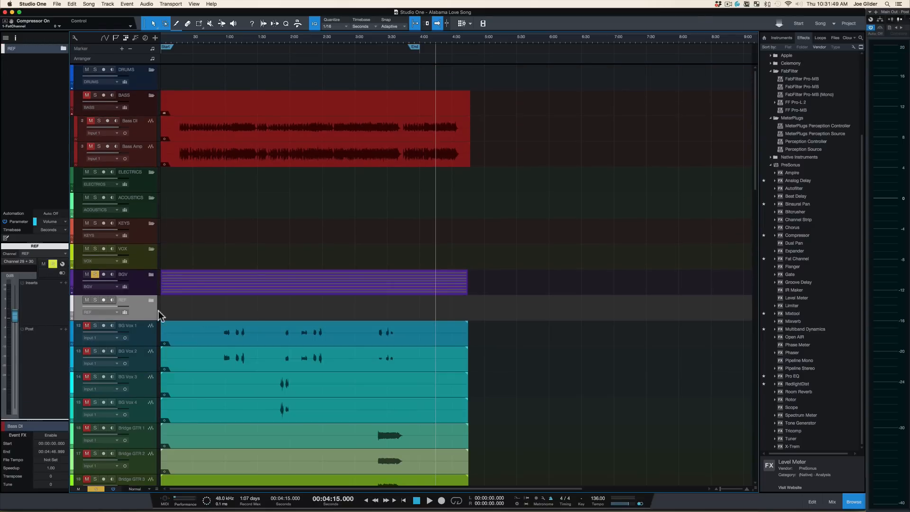
{"action": "left_click", "coordinate": [89, 4]}
{"action": "mouse_move", "coordinate": [107, 4]}
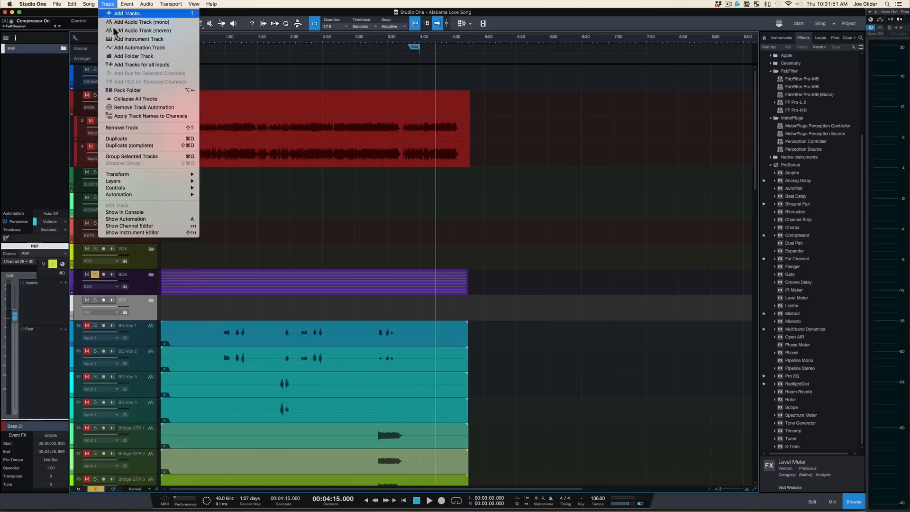
{"action": "left_click", "coordinate": [135, 56]}
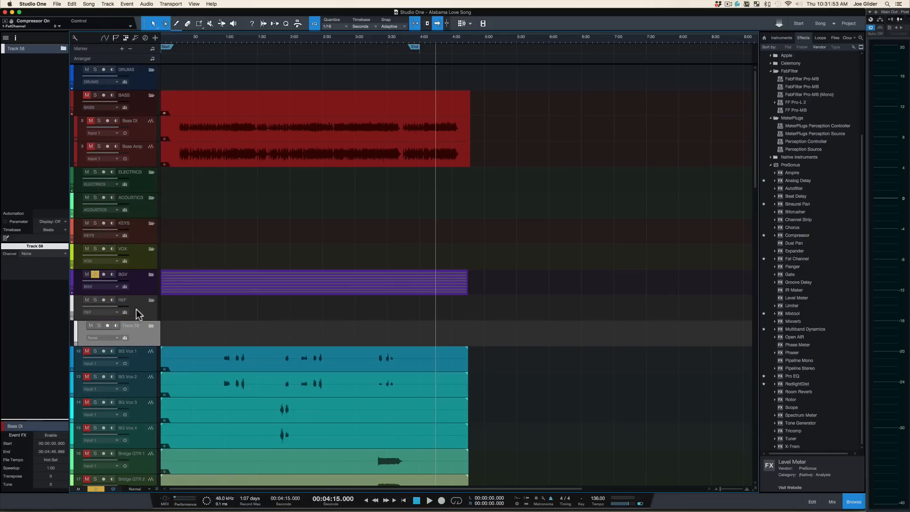
{"action": "double_click", "coordinate": [134, 325]}
{"action": "left_click_drag", "start_coordinate": [155, 342], "coordinate": [95, 301]}
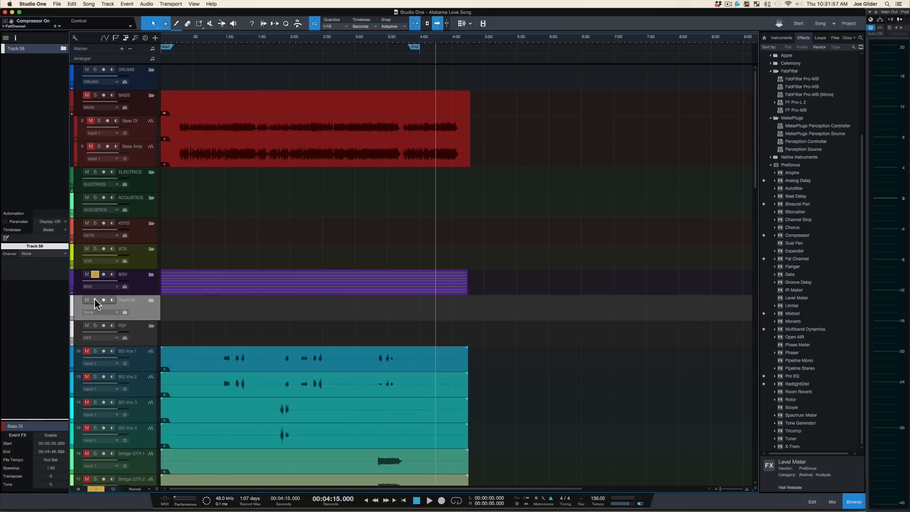
Step: Name the new folder track ORCHESTRA and give it a pink color
{"action": "double_click", "coordinate": [133, 301]}
{"action": "type", "text": "ORCHESTRA"}
{"action": "key", "text": "Return"}
{"action": "left_click", "coordinate": [74, 304]}
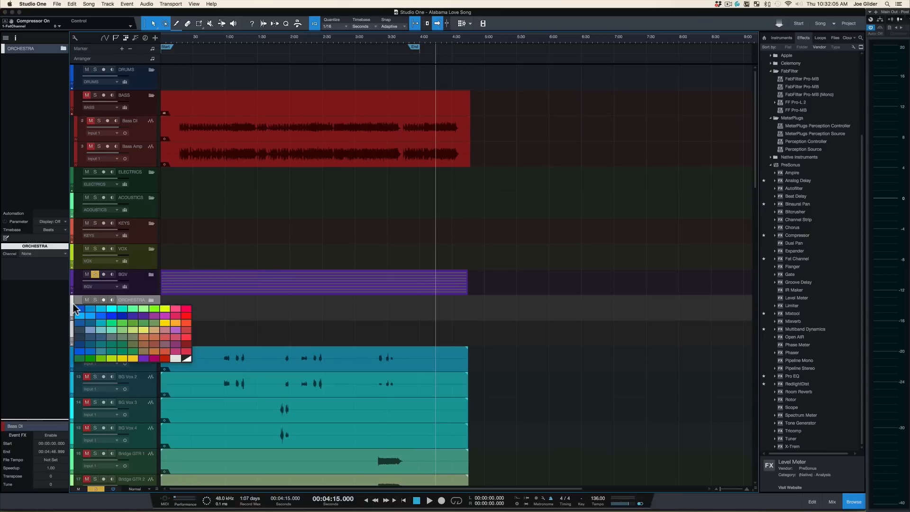
{"action": "left_click", "coordinate": [175, 309]}
Step: Add a new bus channel for the ORCHESTRA folder track
{"action": "scroll", "coordinate": [166, 311], "scroll_direction": "up", "scroll_amount": 2}
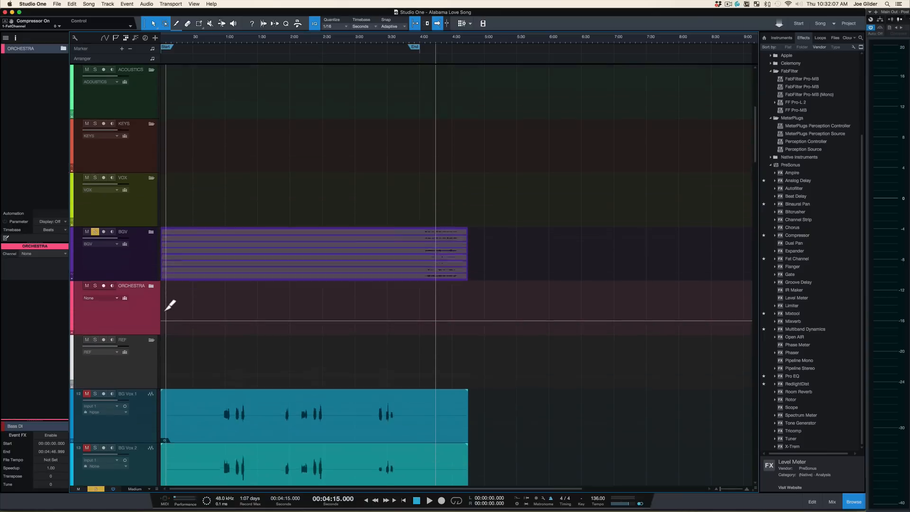
{"action": "scroll", "coordinate": [170, 304], "scroll_direction": "up", "scroll_amount": 2}
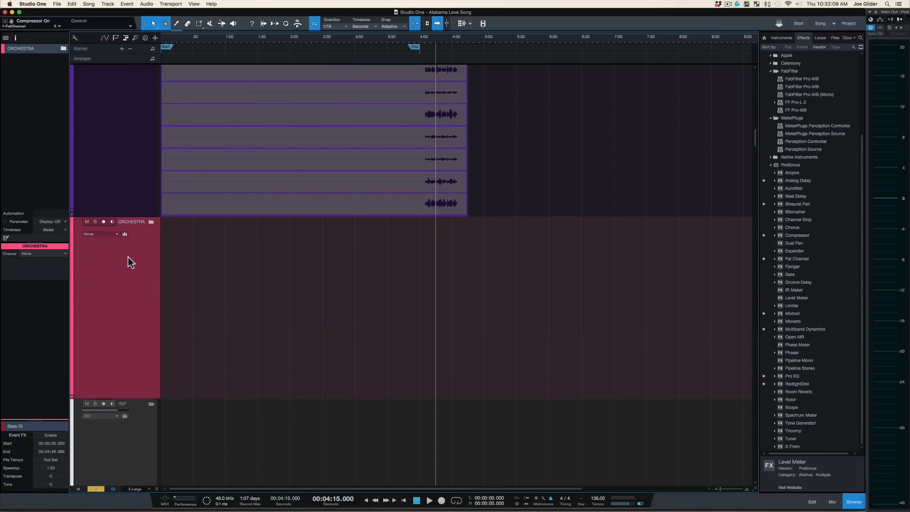
{"action": "left_click", "coordinate": [107, 235]}
{"action": "left_click", "coordinate": [98, 235]}
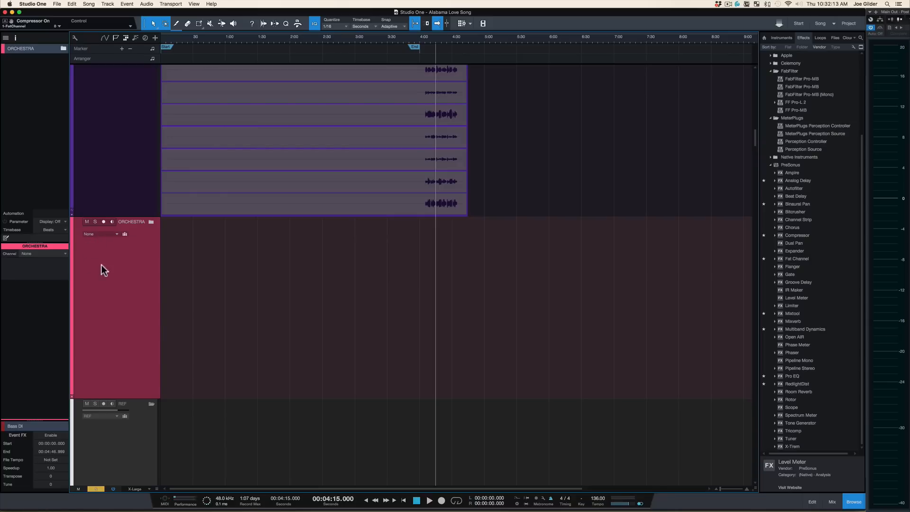
{"action": "left_click", "coordinate": [38, 252]}
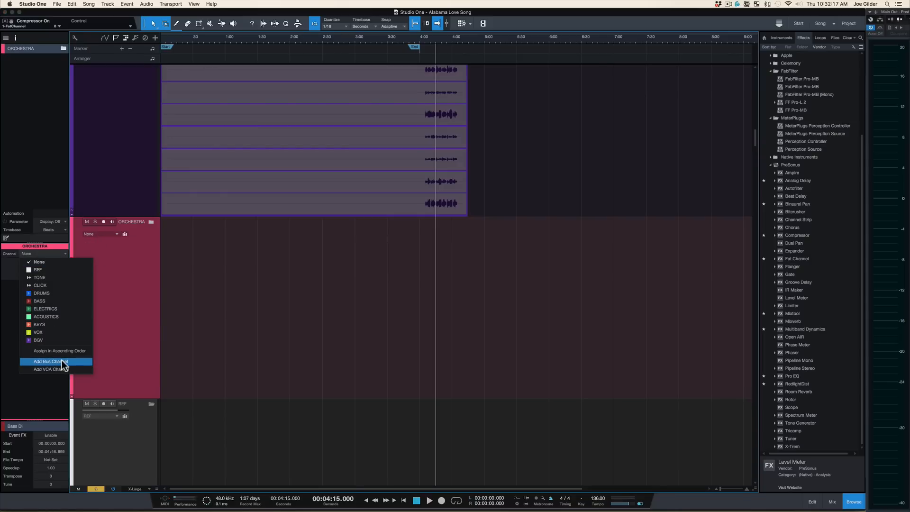
{"action": "right_click", "coordinate": [134, 313]}
{"action": "right_click", "coordinate": [134, 312]}
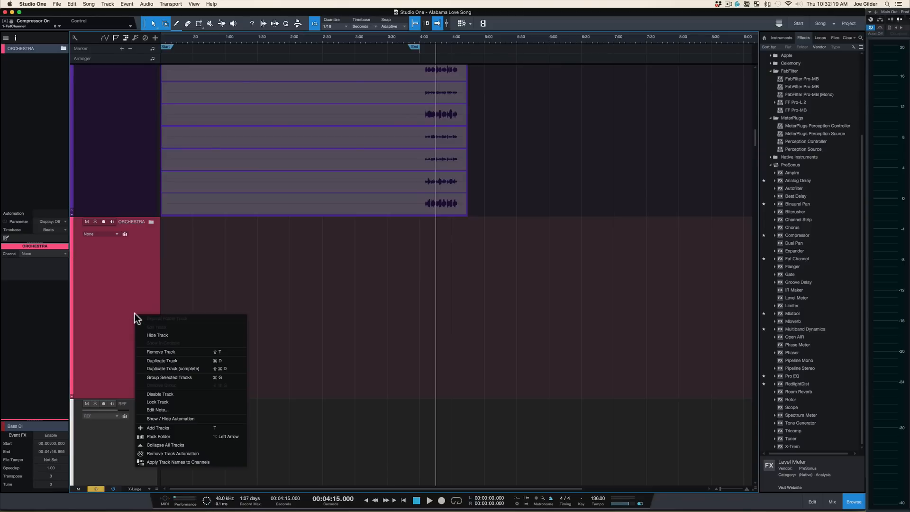
{"action": "left_click", "coordinate": [124, 291]}
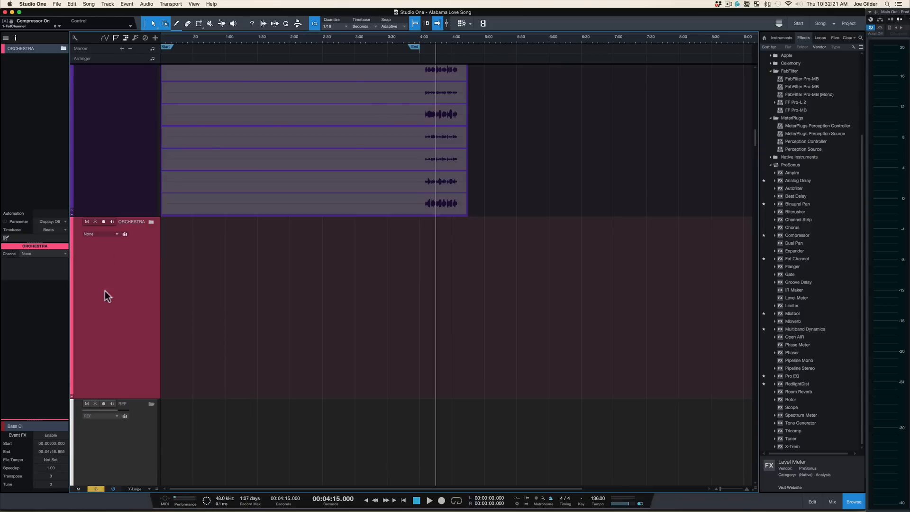
{"action": "left_click", "coordinate": [41, 253]}
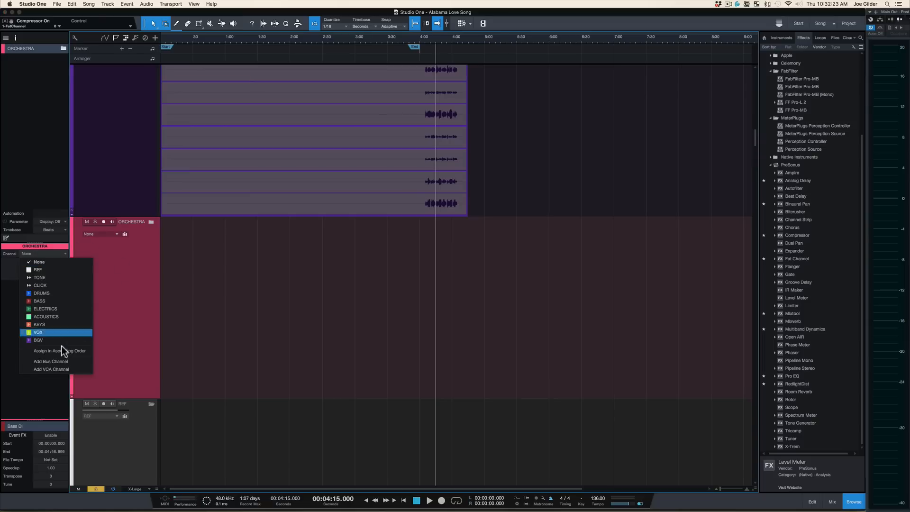
{"action": "left_click", "coordinate": [61, 361]}
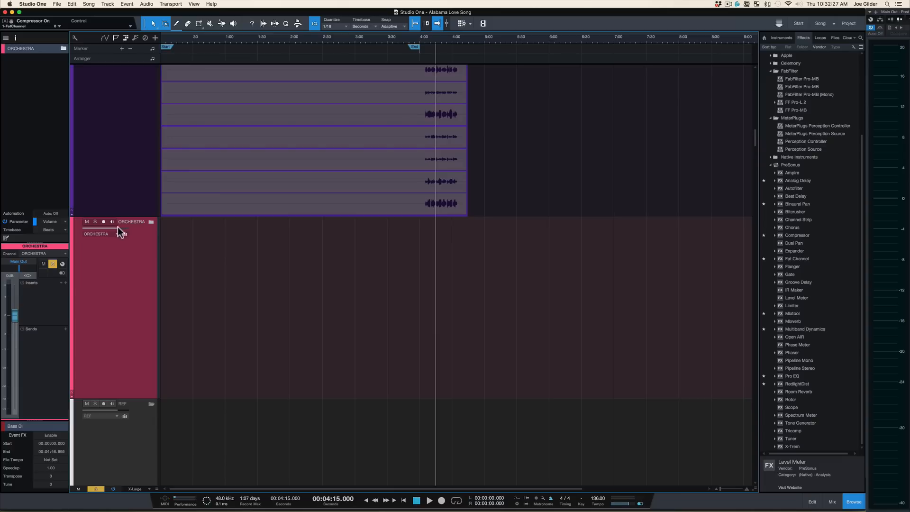
Step: Open the mixer and browse through all the channels
{"action": "key", "text": "F3"}
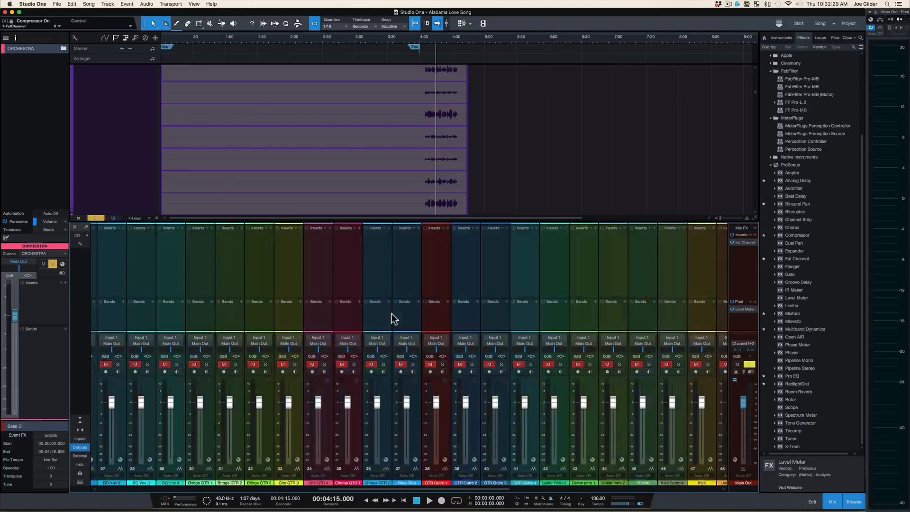
{"action": "scroll", "coordinate": [392, 318], "scroll_direction": "right", "scroll_amount": 10}
{"action": "scroll", "coordinate": [583, 318], "scroll_direction": "left", "scroll_amount": 5}
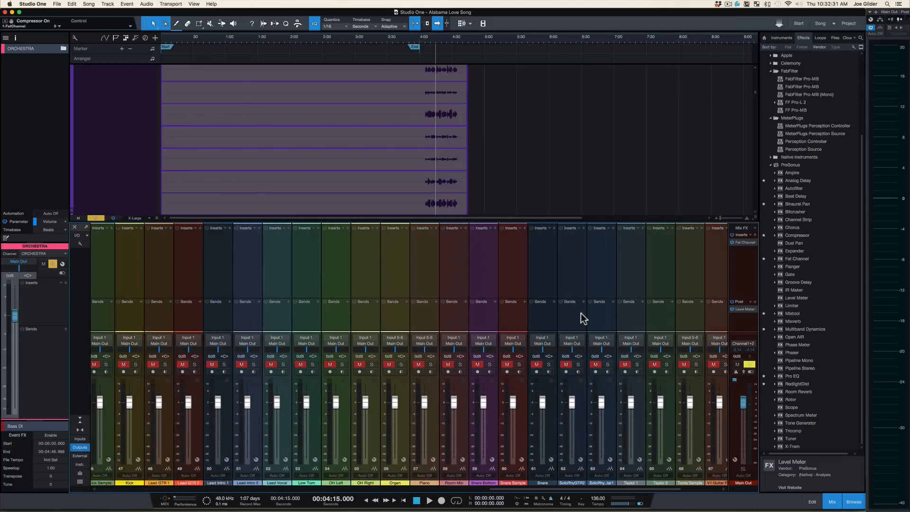
{"action": "scroll", "coordinate": [583, 318], "scroll_direction": "right", "scroll_amount": 5}
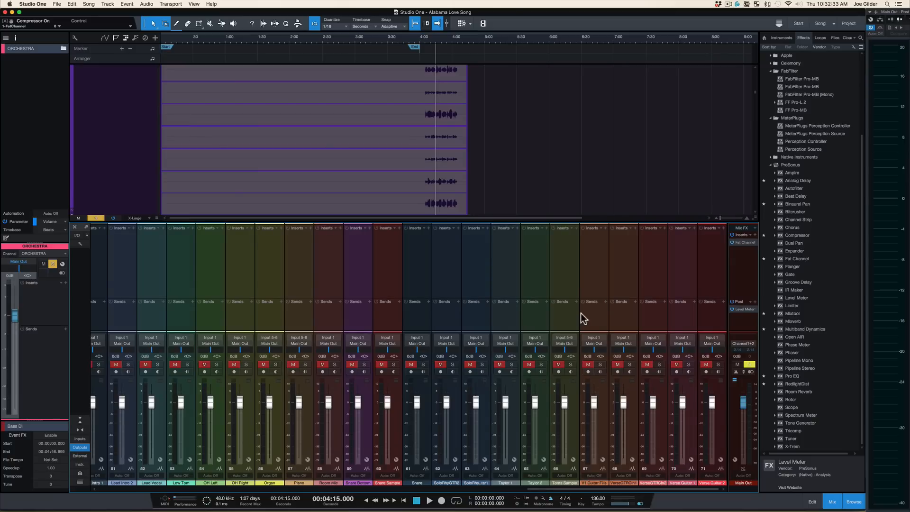
{"action": "scroll", "coordinate": [582, 319], "scroll_direction": "left", "scroll_amount": 20}
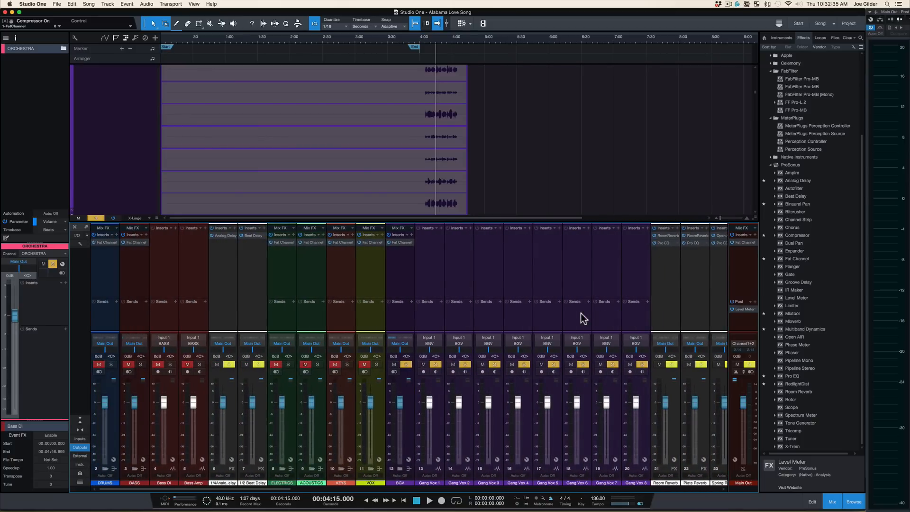
{"action": "scroll", "coordinate": [580, 315], "scroll_direction": "right", "scroll_amount": 5}
Step: Remove the ORCHESTRA folder track from the arrangement and undo the last edit
{"action": "left_click", "coordinate": [525, 283]}
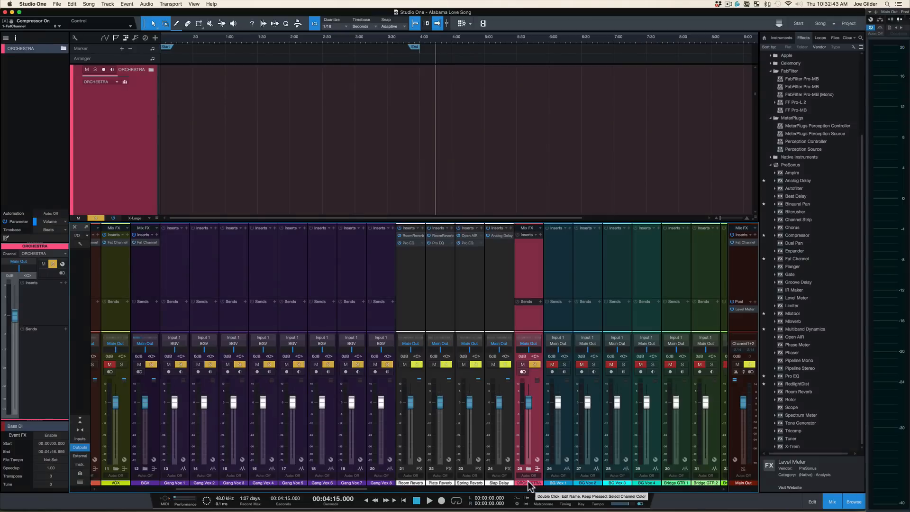
{"action": "right_click", "coordinate": [136, 112]}
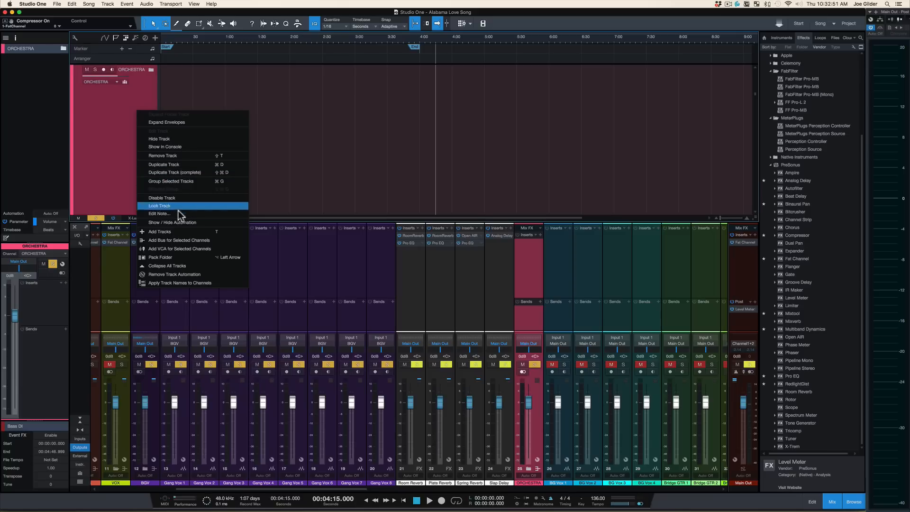
{"action": "left_click", "coordinate": [170, 156]}
{"action": "key", "text": "F3"}
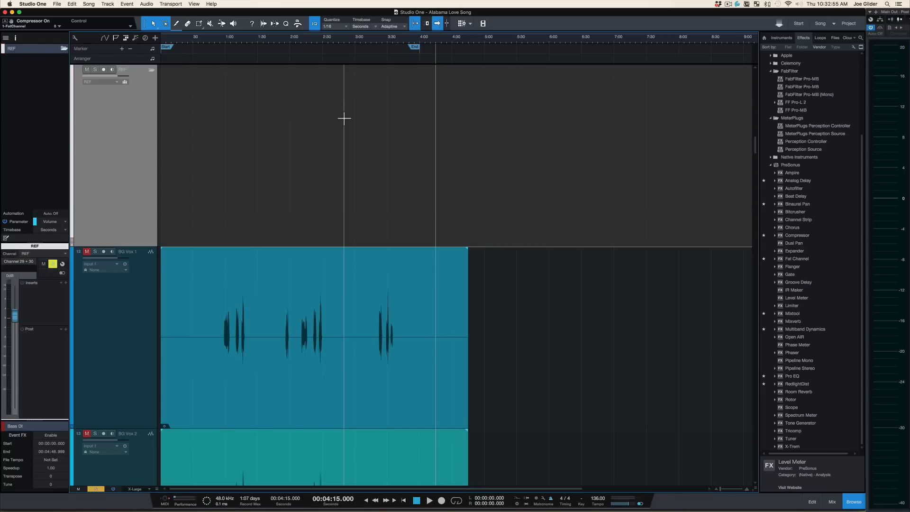
{"action": "key", "text": "super+z"}
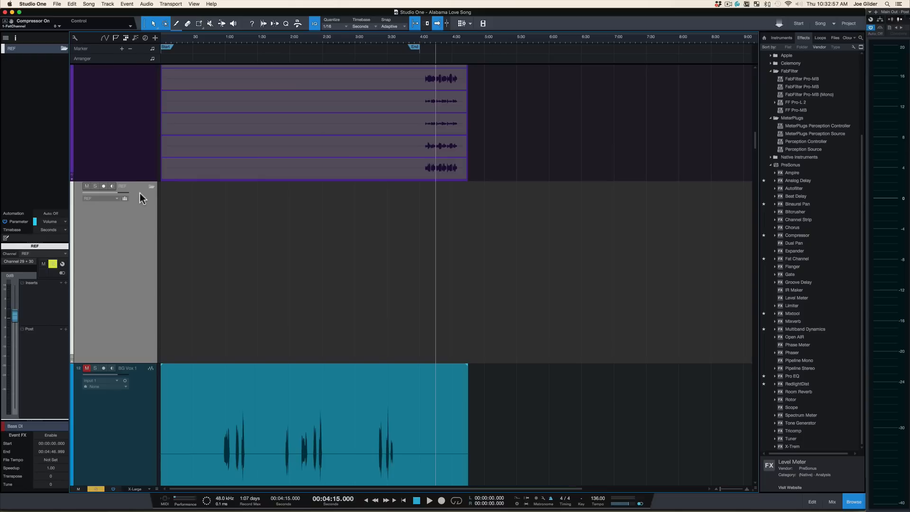
Step: Try to drag the near-final reference mix MP3 from the client uploads folder in Finder into the song
{"action": "scroll", "coordinate": [130, 220], "scroll_direction": "down", "scroll_amount": 3}
{"action": "key", "text": "F3"}
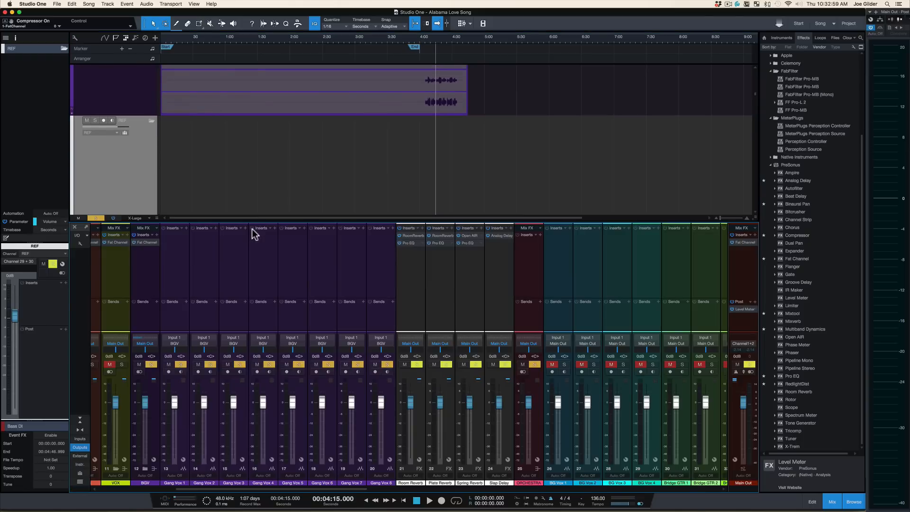
{"action": "key", "text": "super+Tab"}
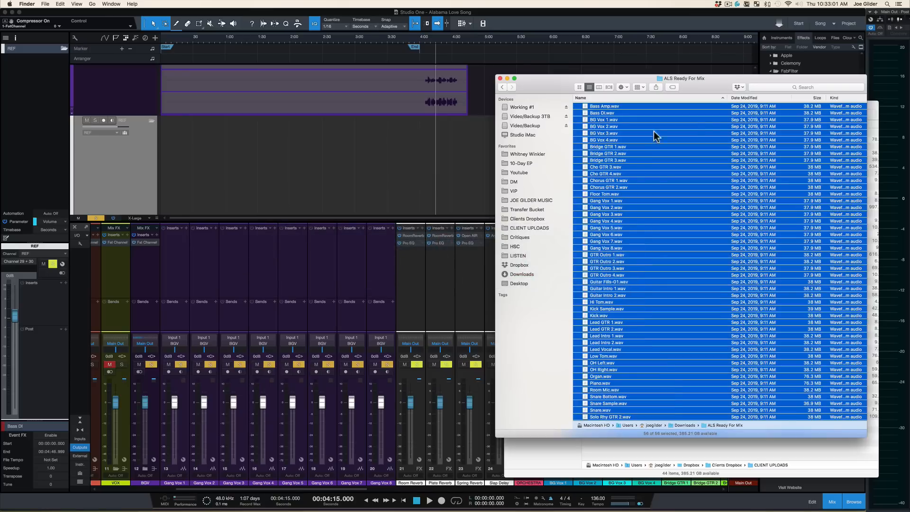
{"action": "key", "text": "super+grave"}
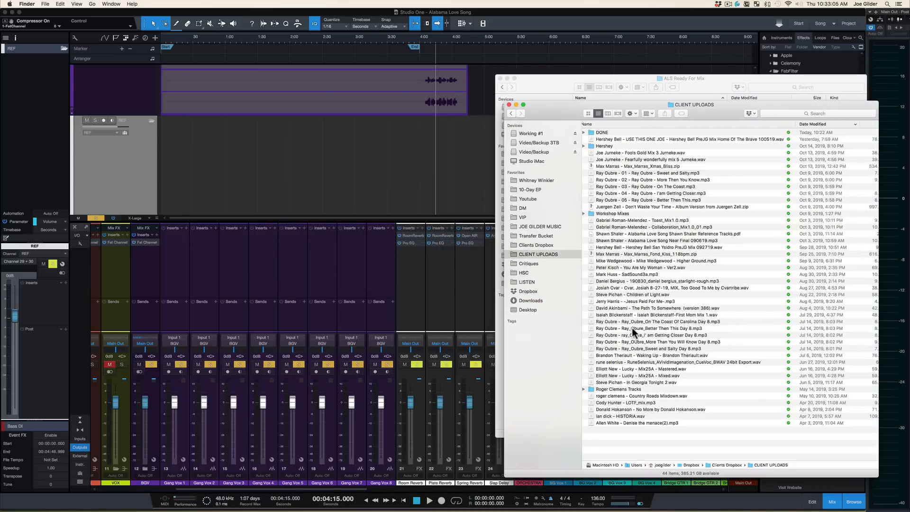
{"action": "left_click", "coordinate": [616, 242]}
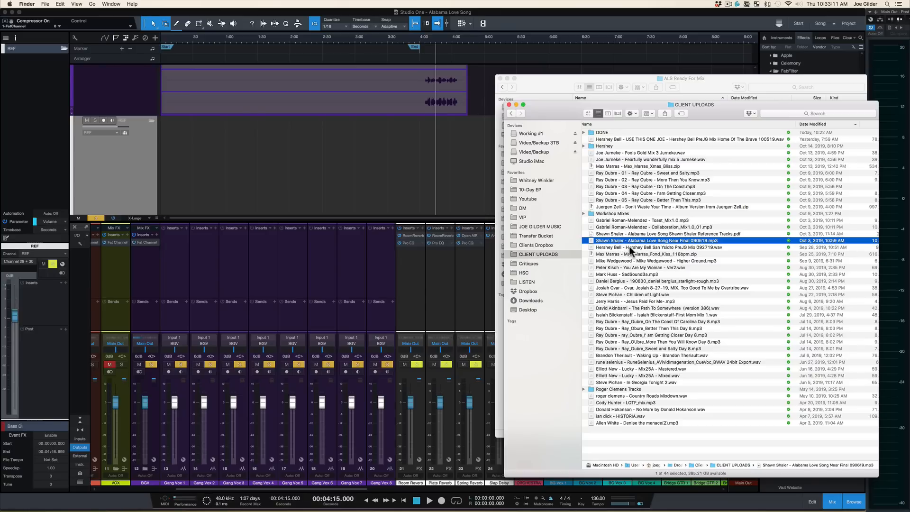
{"action": "left_click_drag", "start_coordinate": [610, 246], "coordinate": [189, 150]}
{"action": "left_click_drag", "start_coordinate": [586, 255], "coordinate": [613, 248]}
{"action": "key", "text": "w"}
{"action": "left_click", "coordinate": [376, 238]}
{"action": "key", "text": "F3"}
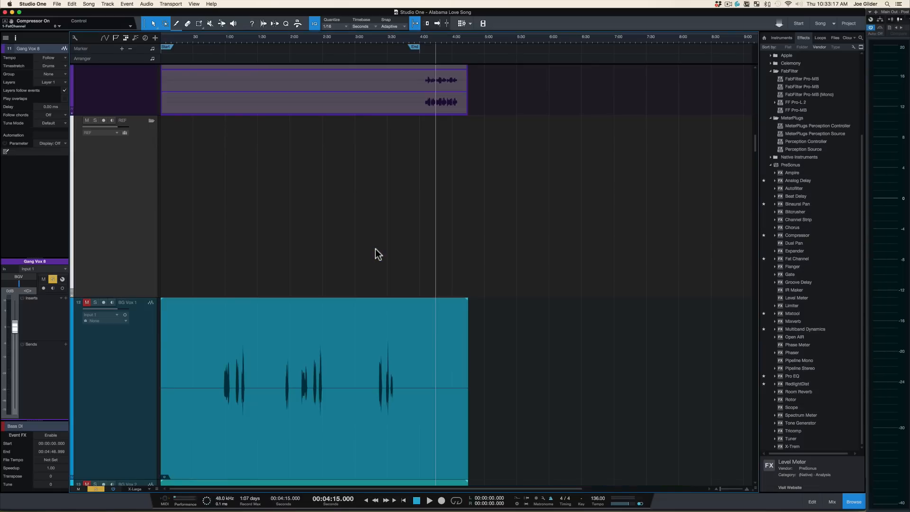
{"action": "key", "text": "shift+w"}
{"action": "key", "text": "F3"}
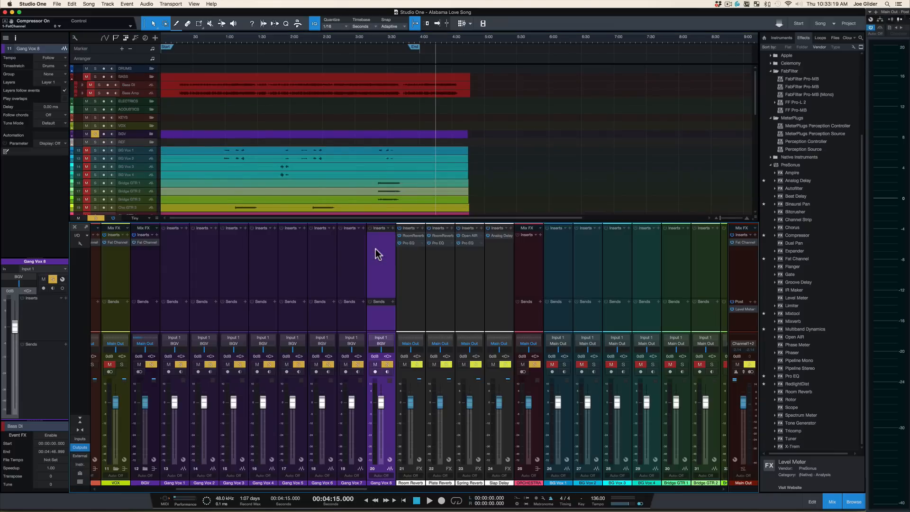
{"action": "key", "text": "F3"}
{"action": "scroll", "coordinate": [355, 228], "scroll_direction": "down", "scroll_amount": 1}
{"action": "key", "text": "F3"}
Step: Import the near-final reference mix MP3 from Finder into the song as a new track
{"action": "key", "text": "super+Tab"}
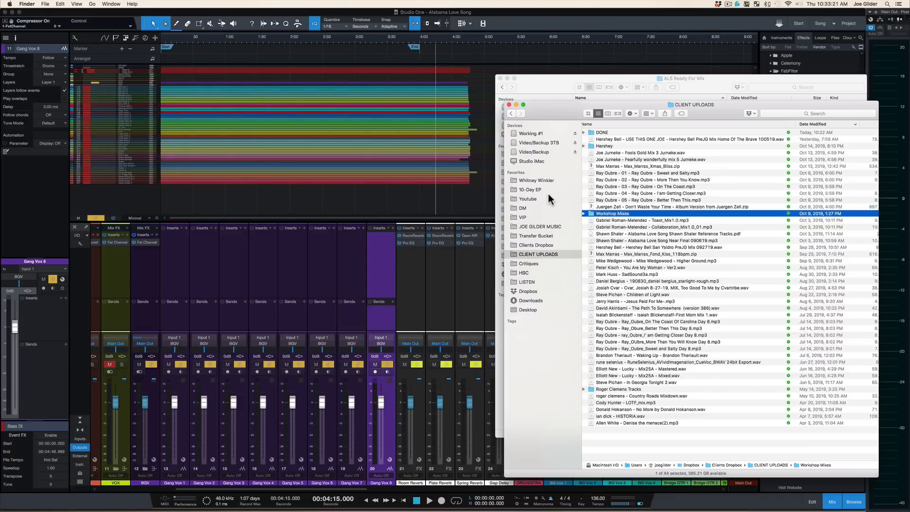
{"action": "left_click", "coordinate": [619, 241]}
{"action": "left_click_drag", "start_coordinate": [619, 241], "coordinate": [165, 199]}
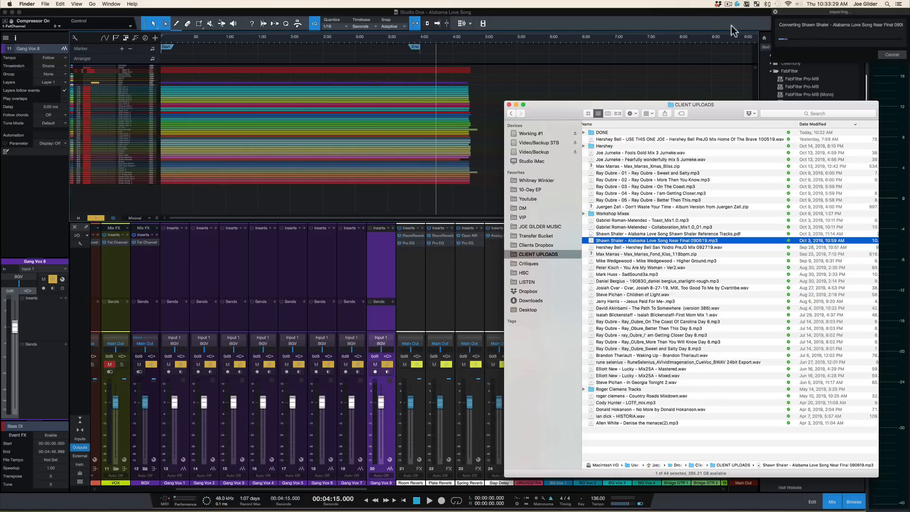
{"action": "key", "text": "w"}
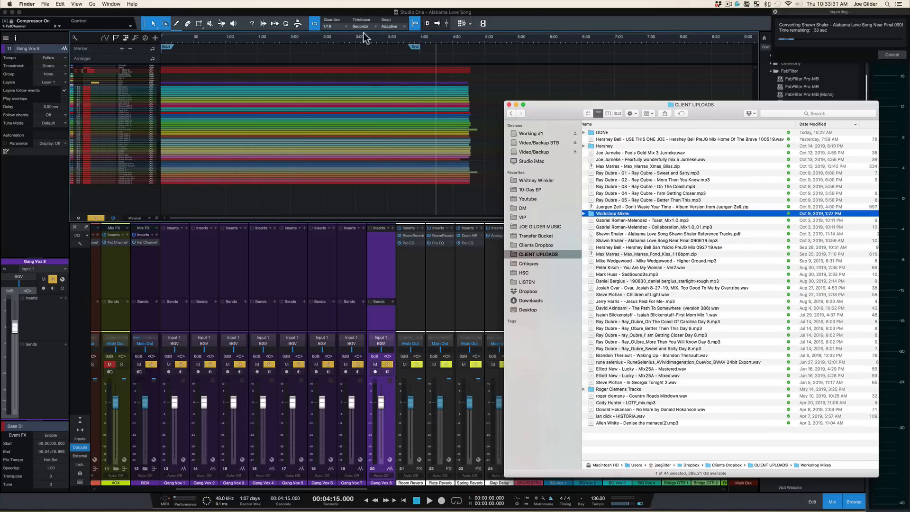
{"action": "left_click", "coordinate": [231, 147]}
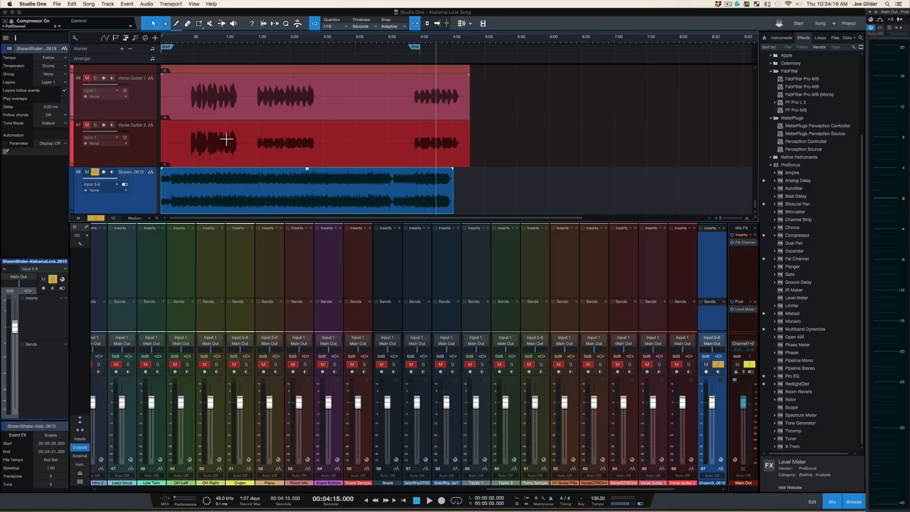
{"action": "key", "text": "F3"}
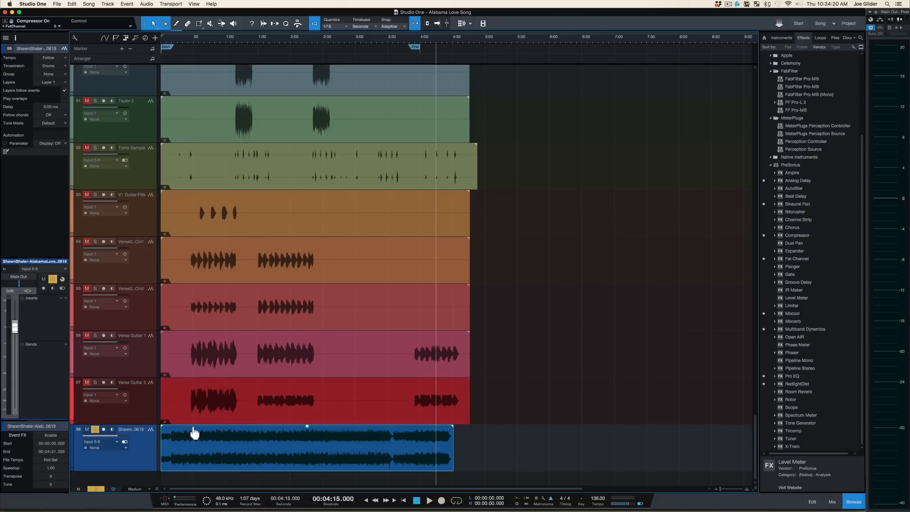
Step: Move the imported reference mix track into the REF folder track
{"action": "scroll", "coordinate": [193, 427], "scroll_direction": "down", "scroll_amount": 3}
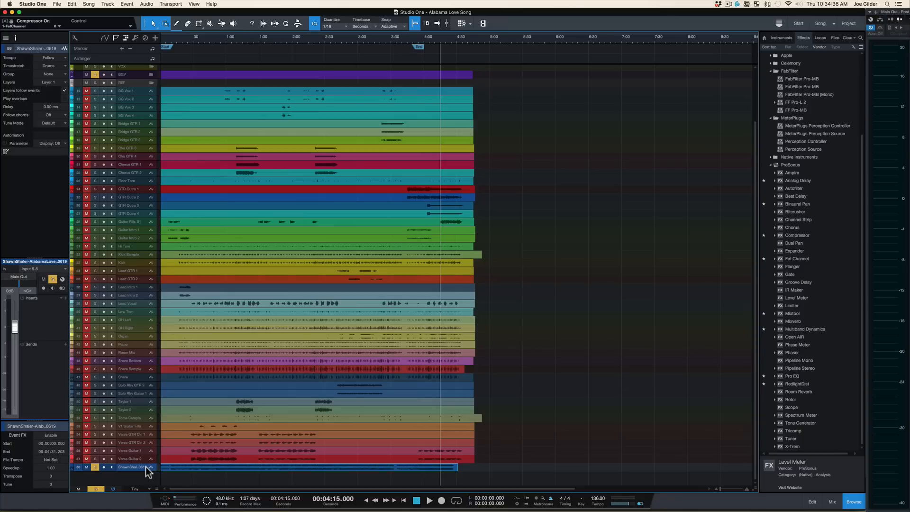
{"action": "left_click_drag", "start_coordinate": [169, 192], "coordinate": [141, 81]}
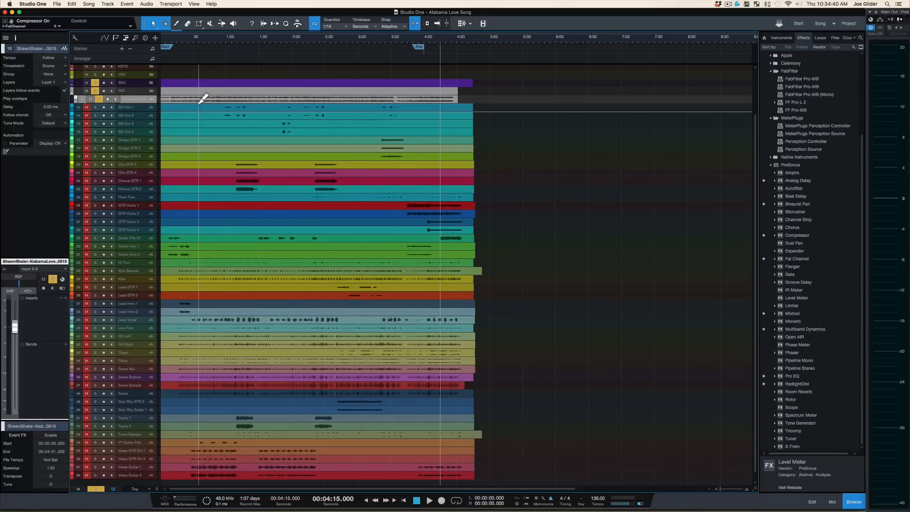
{"action": "scroll", "coordinate": [202, 99], "scroll_direction": "up", "scroll_amount": 10}
{"action": "scroll", "coordinate": [190, 107], "scroll_direction": "up", "scroll_amount": 3}
{"action": "left_click", "coordinate": [126, 142]}
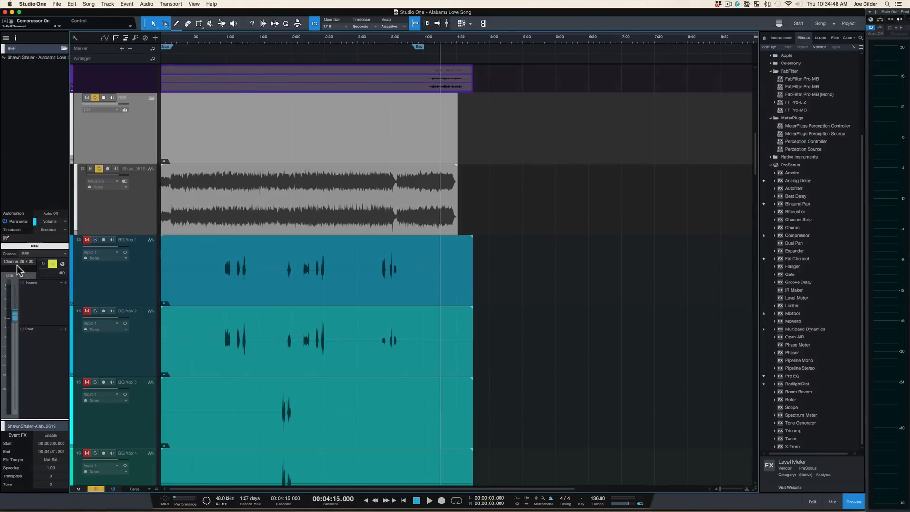
Step: Open the mixer and inspect the main output's channel routing options
{"action": "key", "text": "F3"}
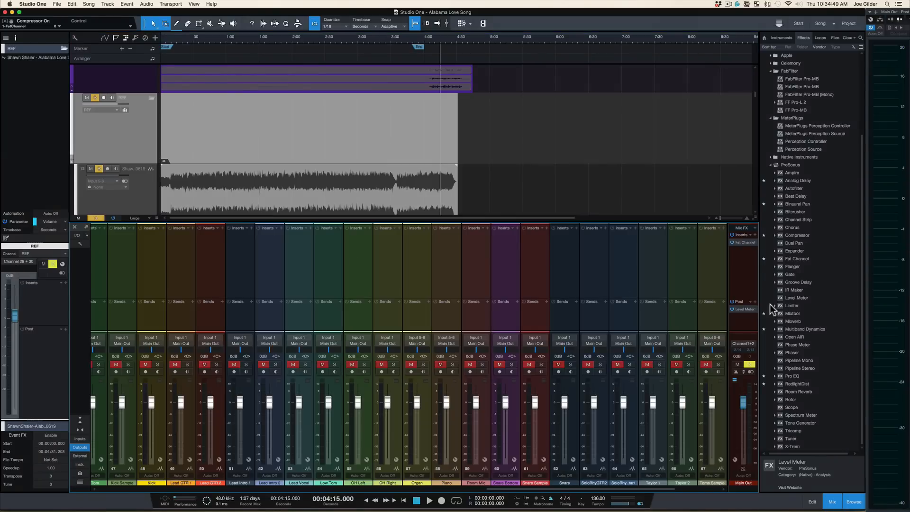
{"action": "left_click", "coordinate": [742, 343]}
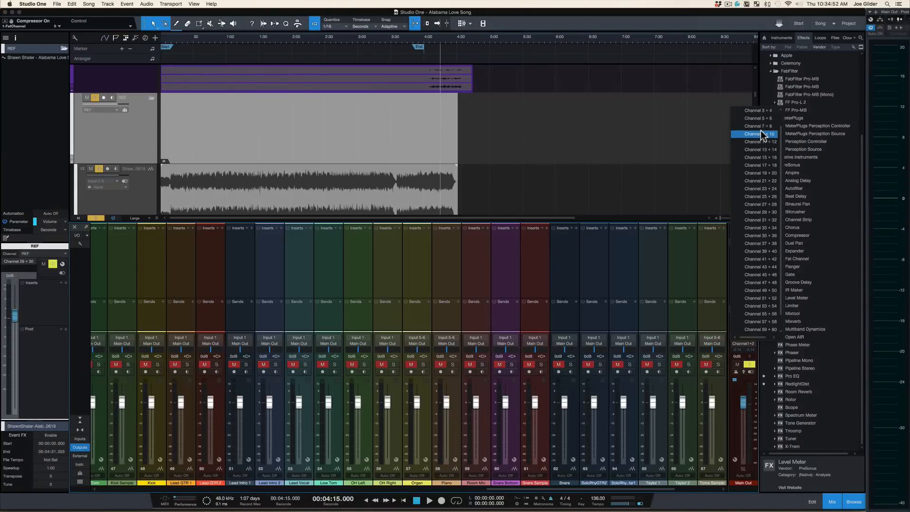
{"action": "scroll", "coordinate": [761, 131], "scroll_direction": "up", "scroll_amount": 2}
{"action": "left_click", "coordinate": [679, 136]}
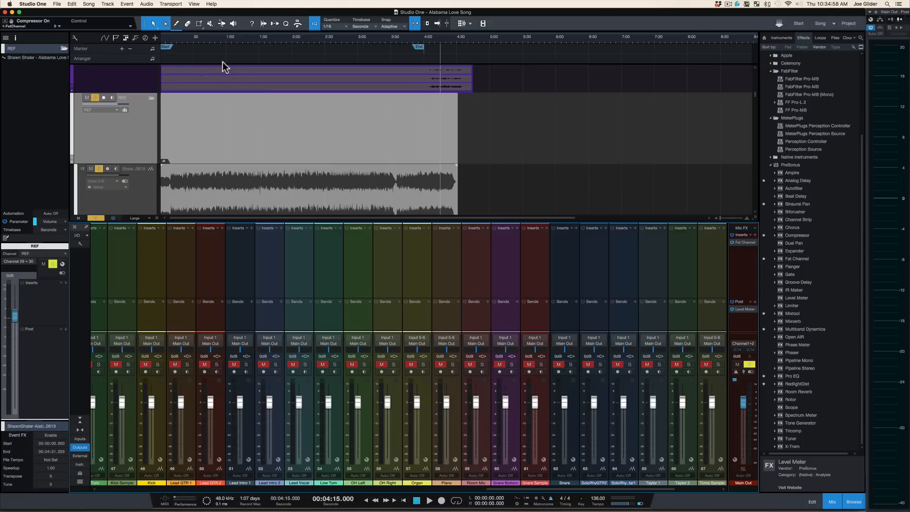
Step: Play the reference mix from about 1:45 and stop playback
{"action": "scroll", "coordinate": [305, 117], "scroll_direction": "down", "scroll_amount": 4}
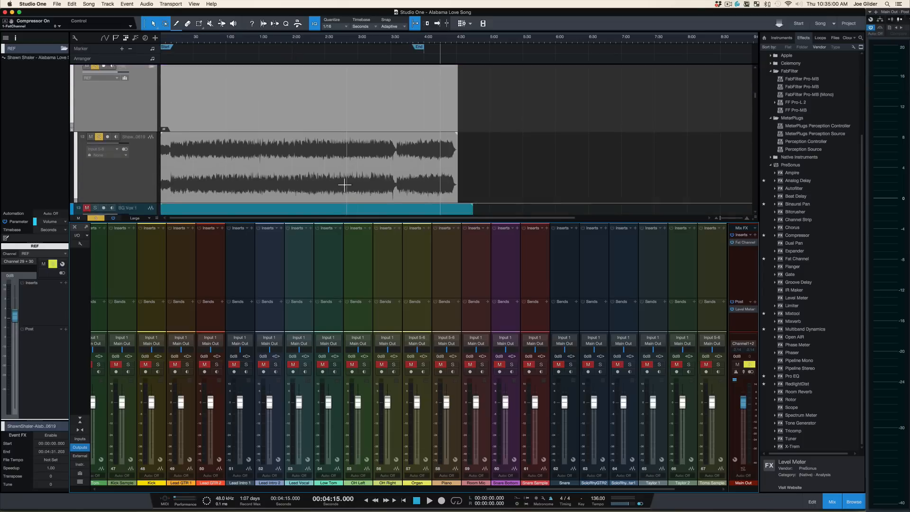
{"action": "left_click", "coordinate": [274, 38]}
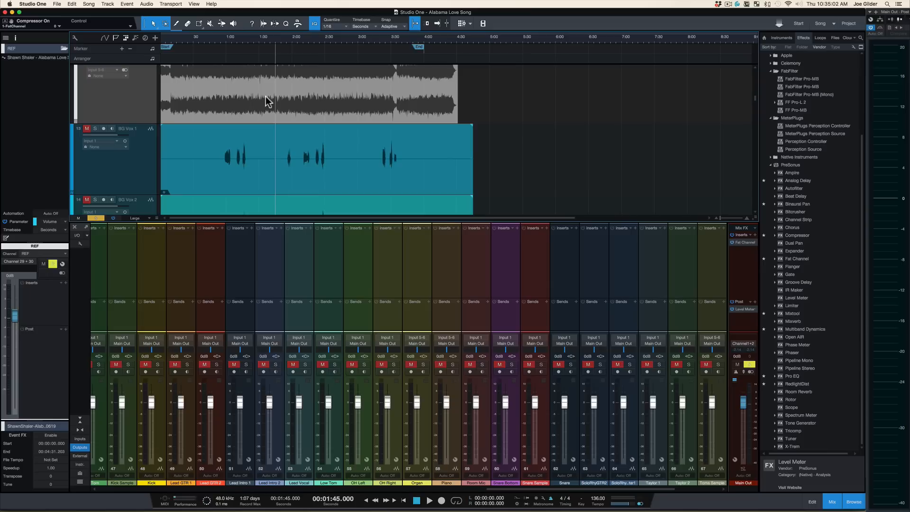
{"action": "key", "text": "space"}
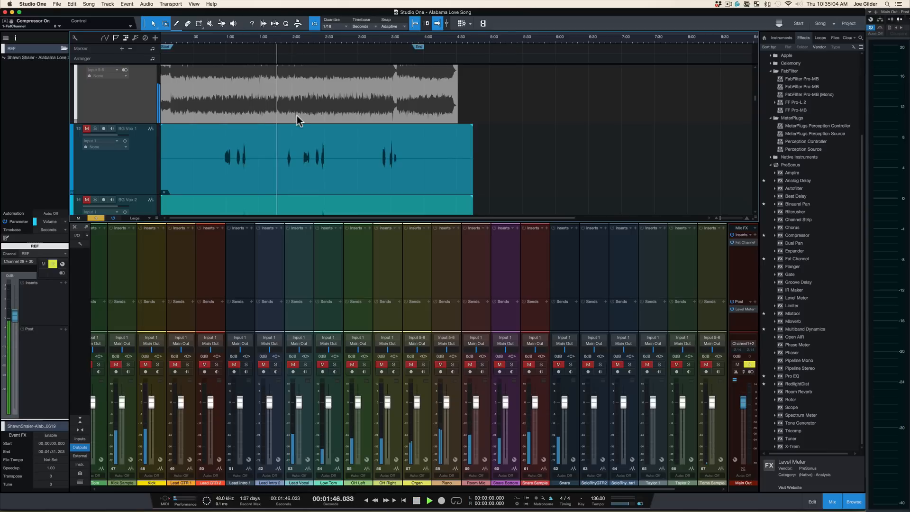
{"action": "key", "text": "space"}
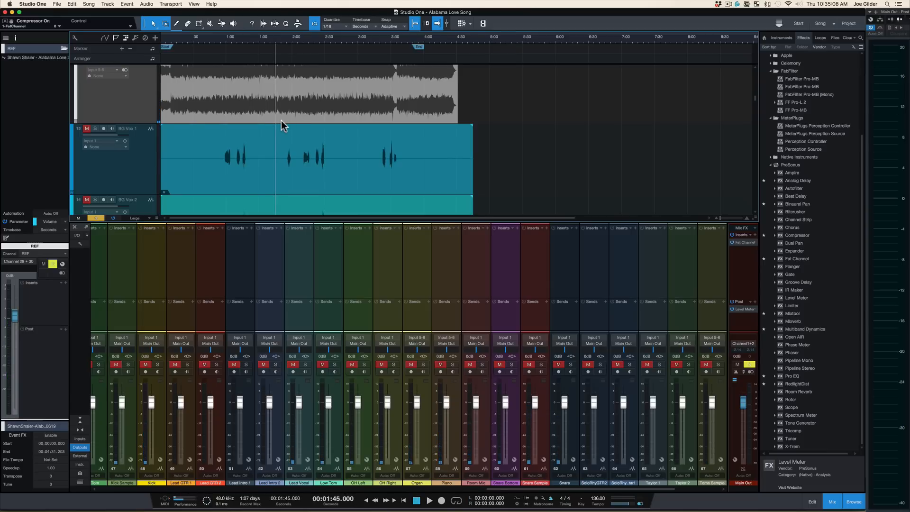
Step: Close the mixer, expand the BGV folder and shrink the track heights to review the whole arrangement
{"action": "scroll", "coordinate": [281, 121], "scroll_direction": "up", "scroll_amount": 8}
{"action": "key", "text": "F3"}
{"action": "scroll", "coordinate": [280, 184], "scroll_direction": "down", "scroll_amount": 4}
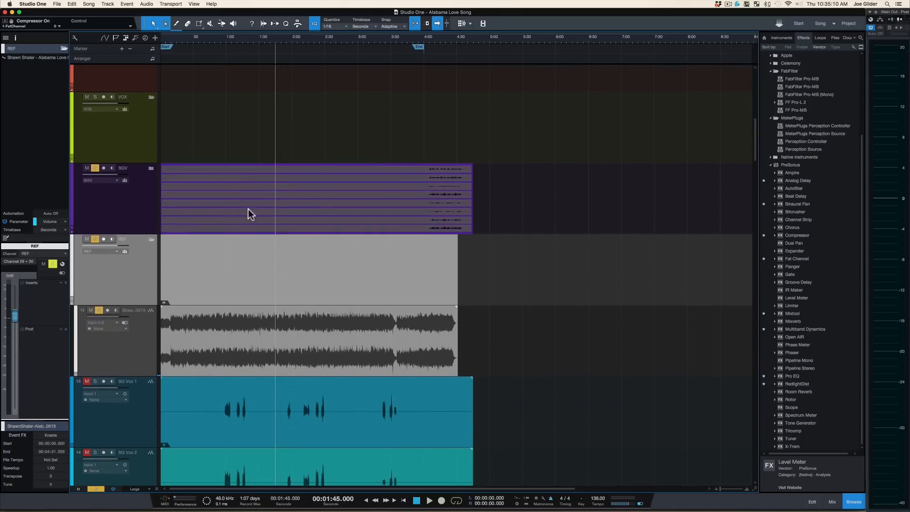
{"action": "left_click", "coordinate": [143, 348]}
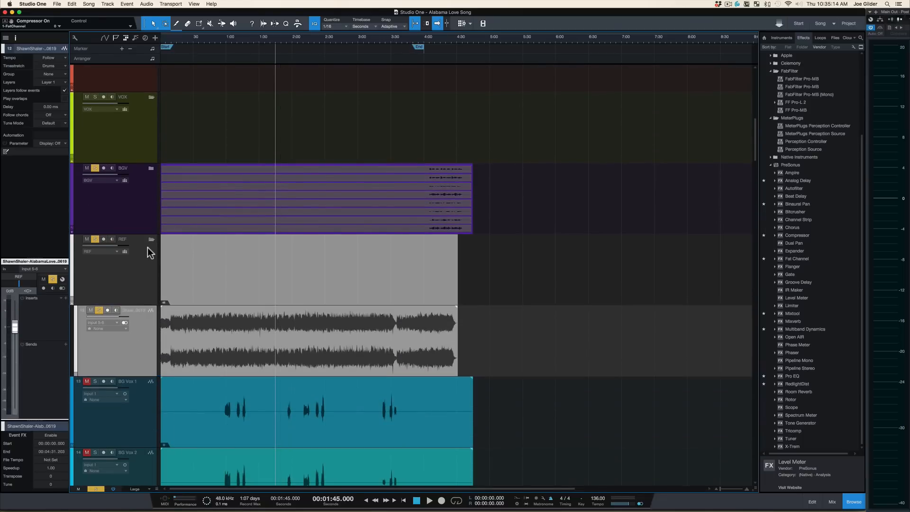
{"action": "left_click", "coordinate": [150, 169]}
{"action": "scroll", "coordinate": [183, 306], "scroll_direction": "down", "scroll_amount": 5}
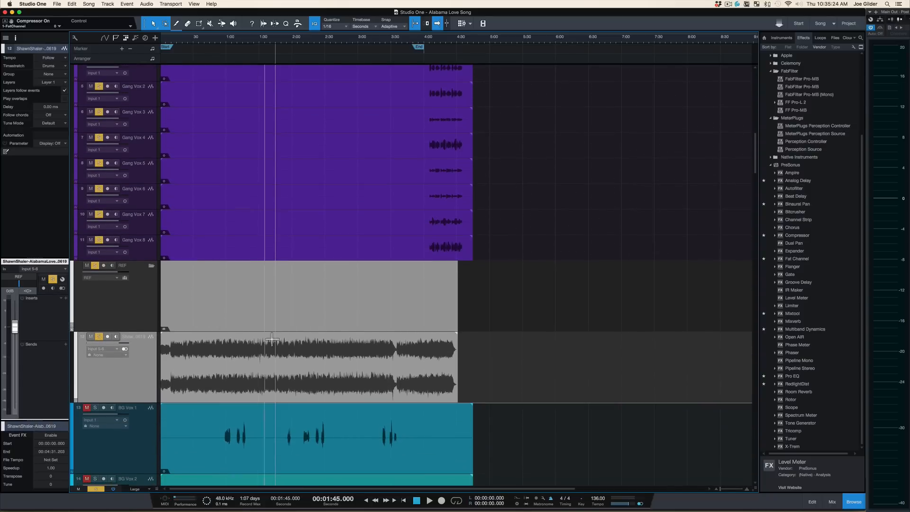
{"action": "scroll", "coordinate": [281, 368], "scroll_direction": "down", "scroll_amount": 1}
{"action": "scroll", "coordinate": [280, 374], "scroll_direction": "down", "scroll_amount": 10}
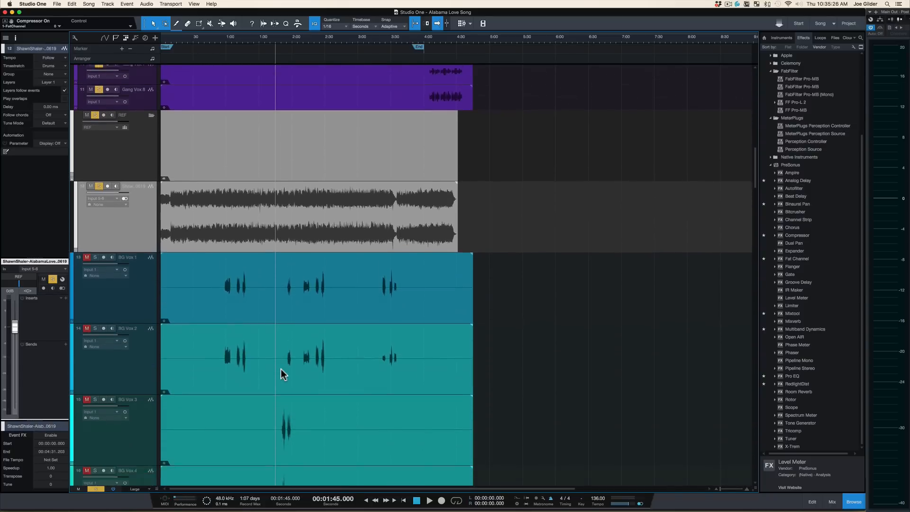
{"action": "scroll", "coordinate": [281, 368], "scroll_direction": "up", "scroll_amount": 4}
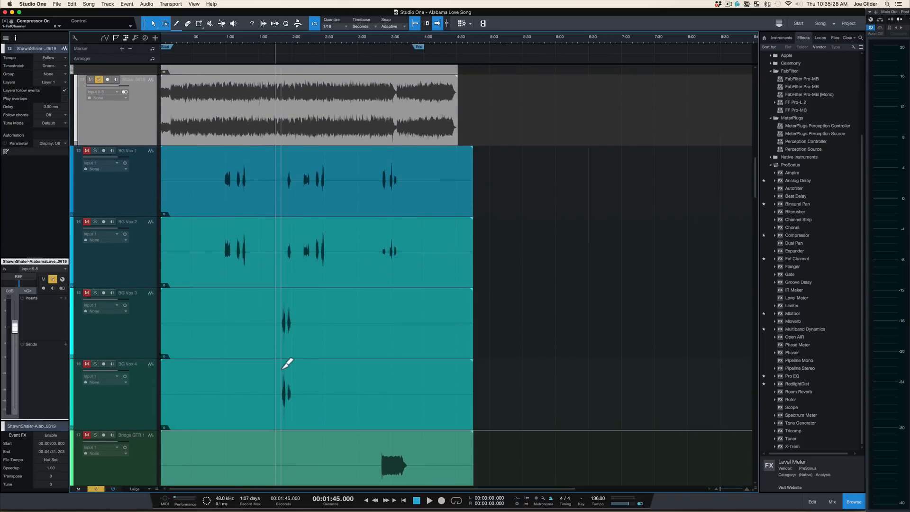
{"action": "scroll", "coordinate": [282, 368], "scroll_direction": "down", "scroll_amount": 2}
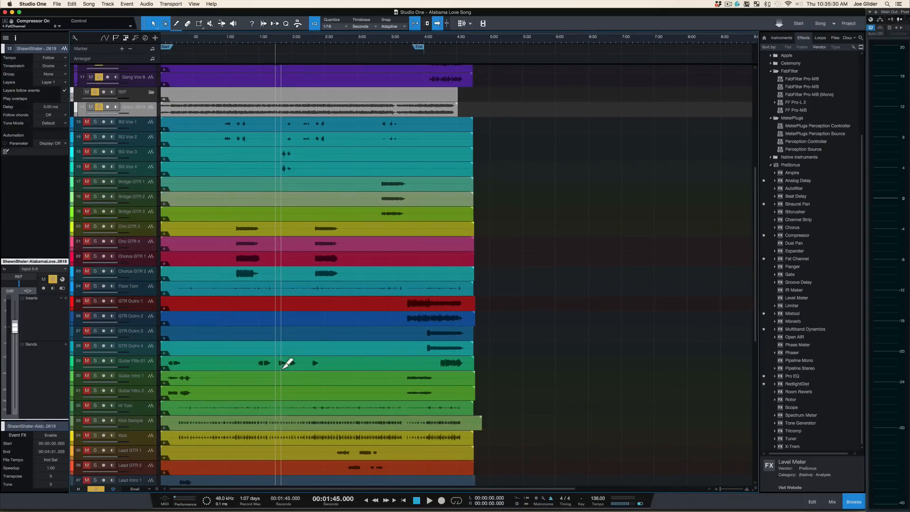
{"action": "scroll", "coordinate": [282, 368], "scroll_direction": "down", "scroll_amount": 3}
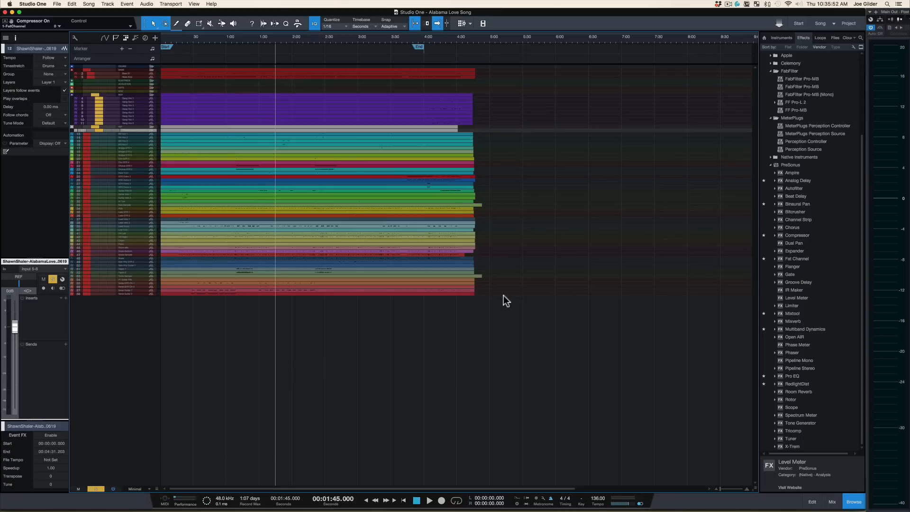
Step: Save the song as a template, replacing the existing MIX + FOLDERS template
{"action": "left_click", "coordinate": [57, 4]}
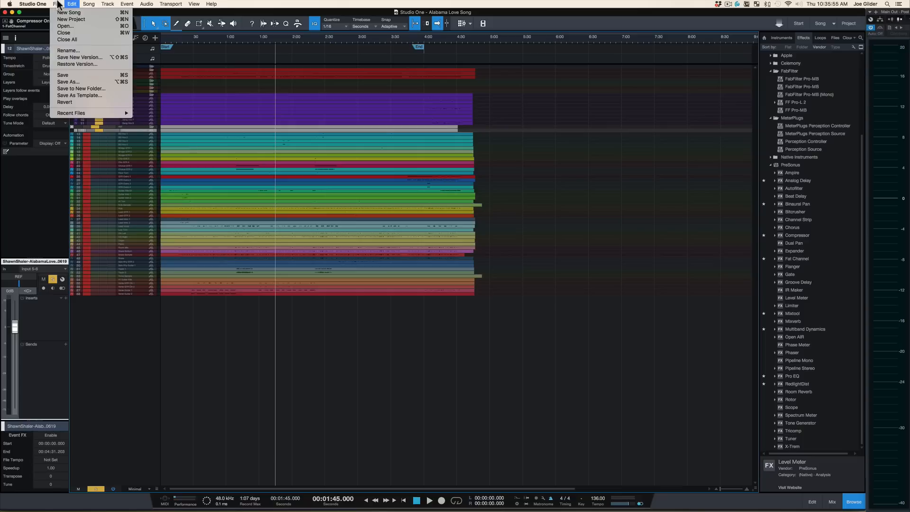
{"action": "left_click", "coordinate": [85, 96]}
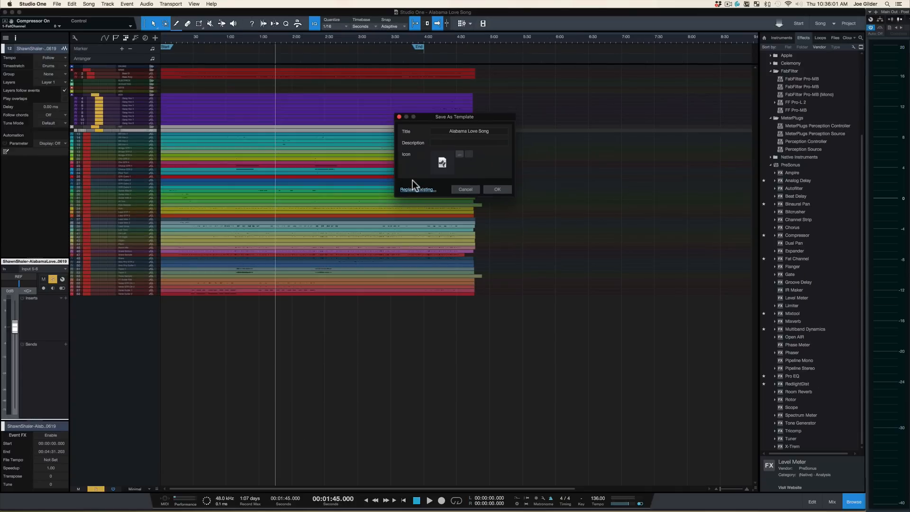
{"action": "left_click", "coordinate": [452, 307]}
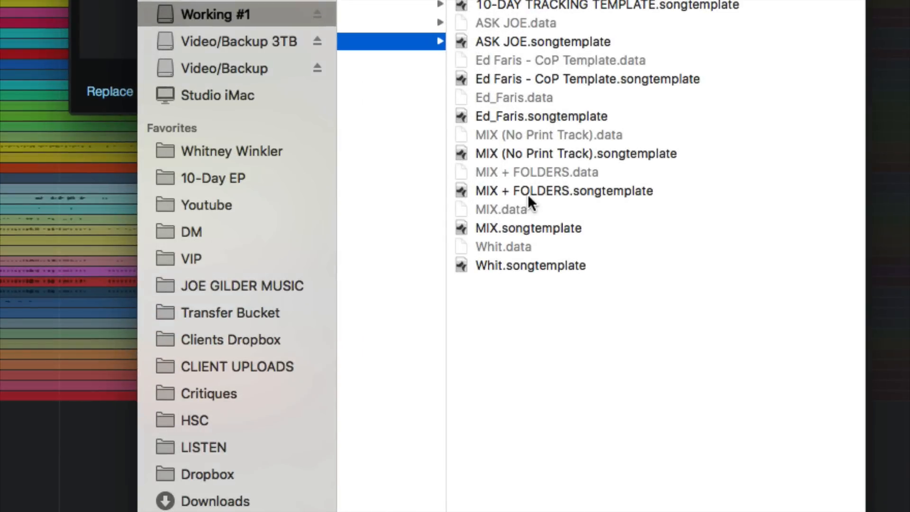
{"action": "left_click", "coordinate": [551, 224]}
{"action": "double_click", "coordinate": [528, 194]}
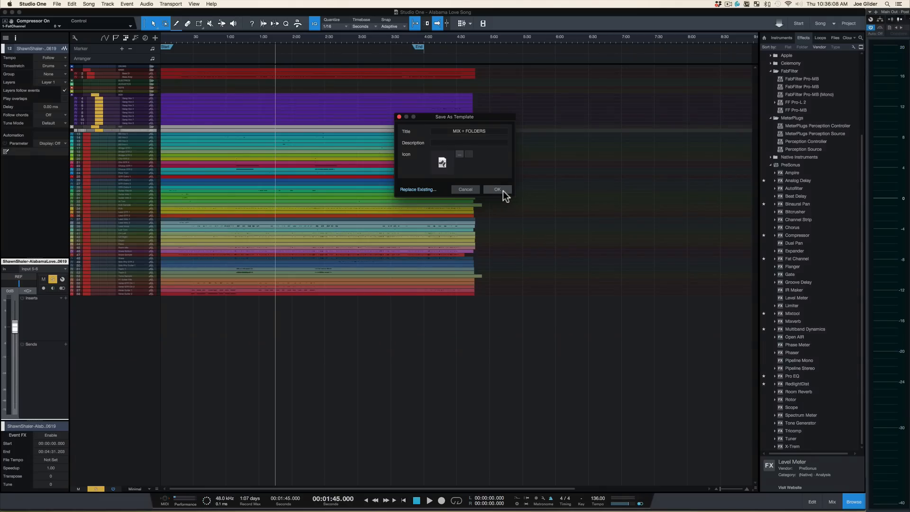
{"action": "left_click", "coordinate": [497, 189]}
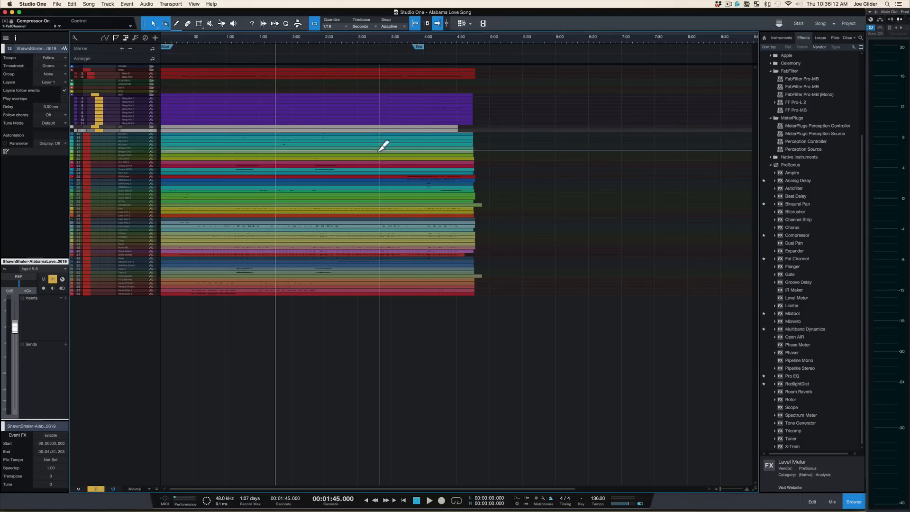
Step: Close the current song
{"action": "key", "text": "s"}
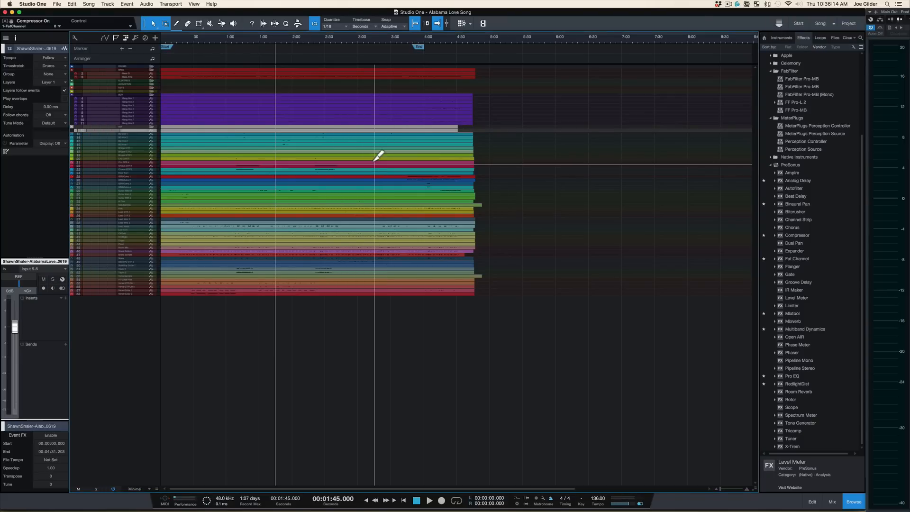
{"action": "key", "text": "super+w"}
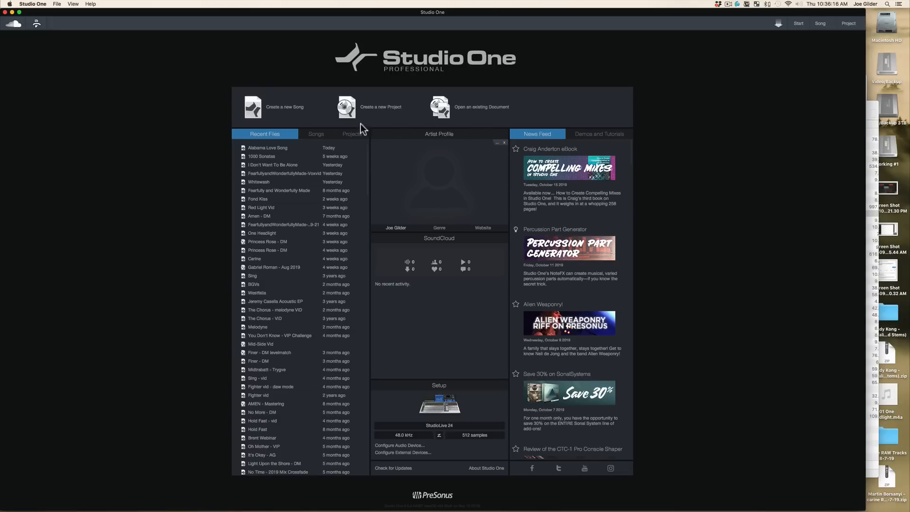
Step: Create a new song titled Boogidy boogidy from the MIX + FOLDERS template and close the song information window
{"action": "left_click", "coordinate": [276, 108]}
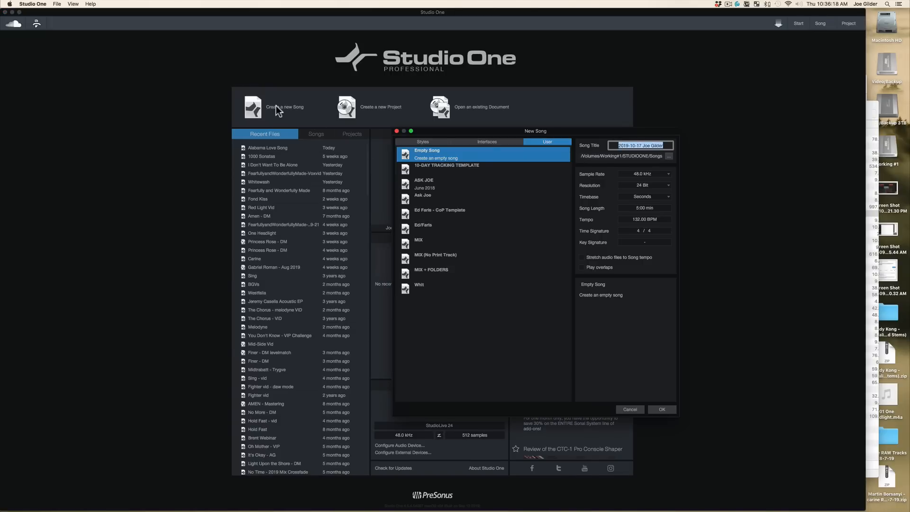
{"action": "type", "text": "Boogidy boogidy"}
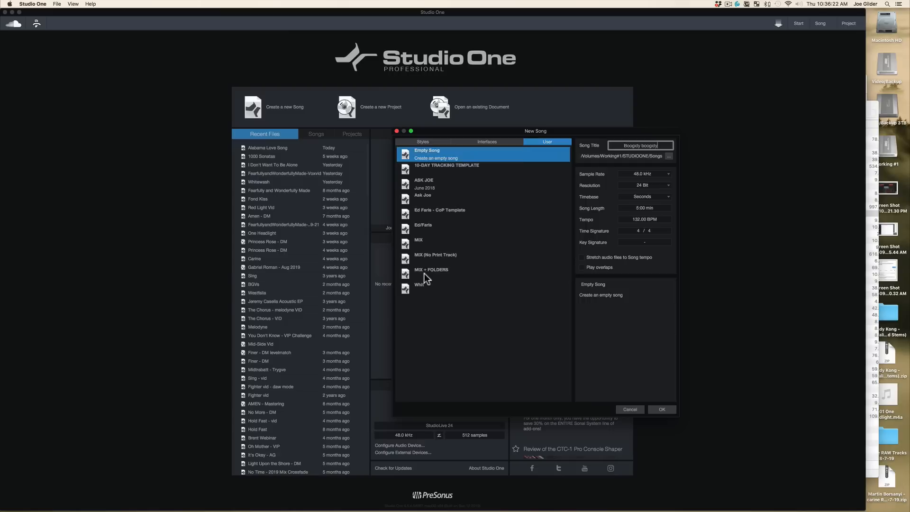
{"action": "left_click", "coordinate": [424, 274]}
{"action": "left_click", "coordinate": [662, 410]}
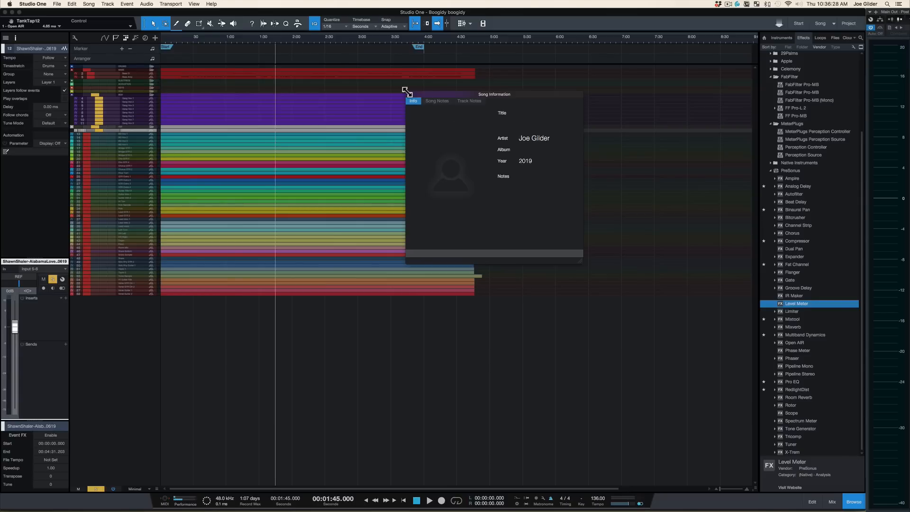
{"action": "left_click", "coordinate": [410, 94]}
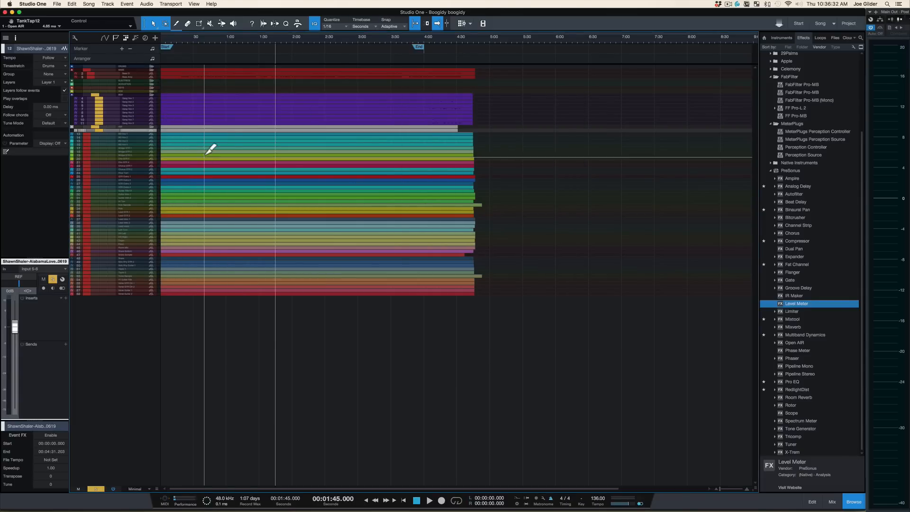
Step: Delete the Gang Vox 1 to 8 tracks and the reference mix track from the new song
{"action": "scroll", "coordinate": [207, 153], "scroll_direction": "up", "scroll_amount": 3}
{"action": "scroll", "coordinate": [211, 180], "scroll_direction": "up", "scroll_amount": 8}
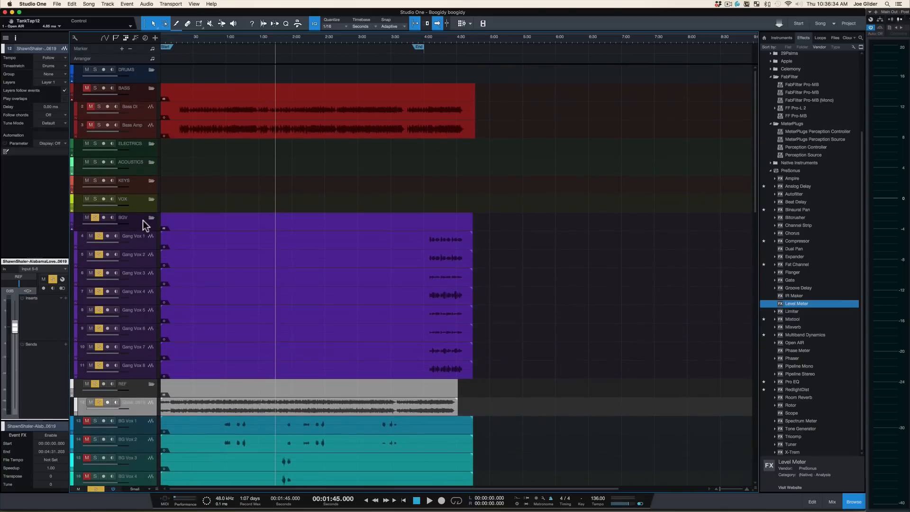
{"action": "left_click", "coordinate": [140, 241]}
{"action": "left_click", "coordinate": [142, 370], "text": "shift"}
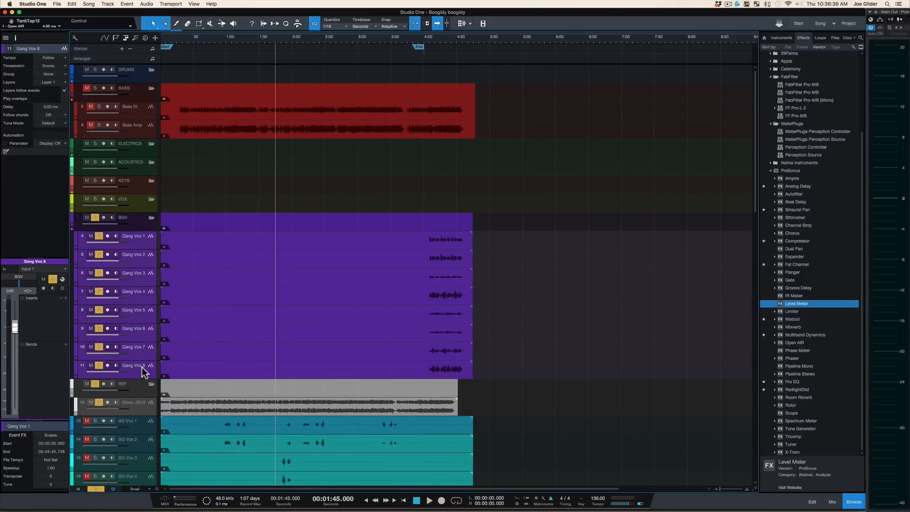
{"action": "key", "text": "Delete"}
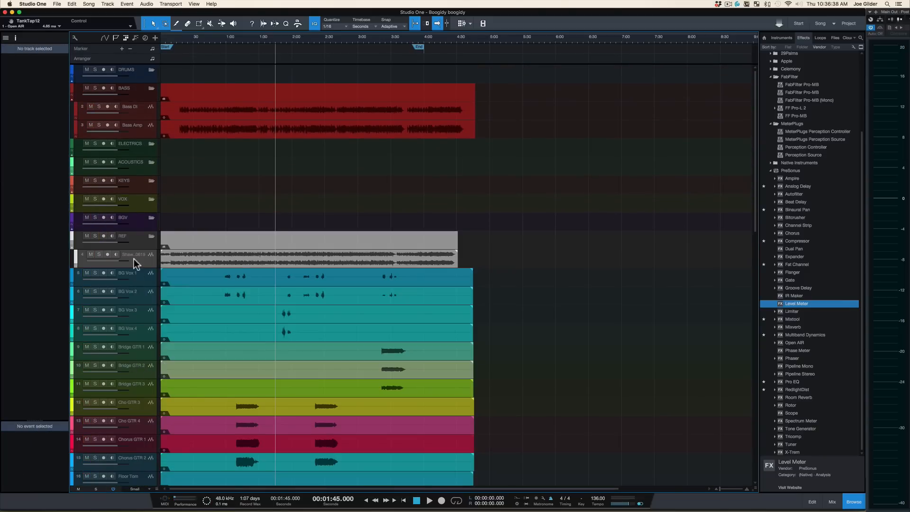
{"action": "left_click", "coordinate": [134, 259]}
{"action": "key", "text": "Delete"}
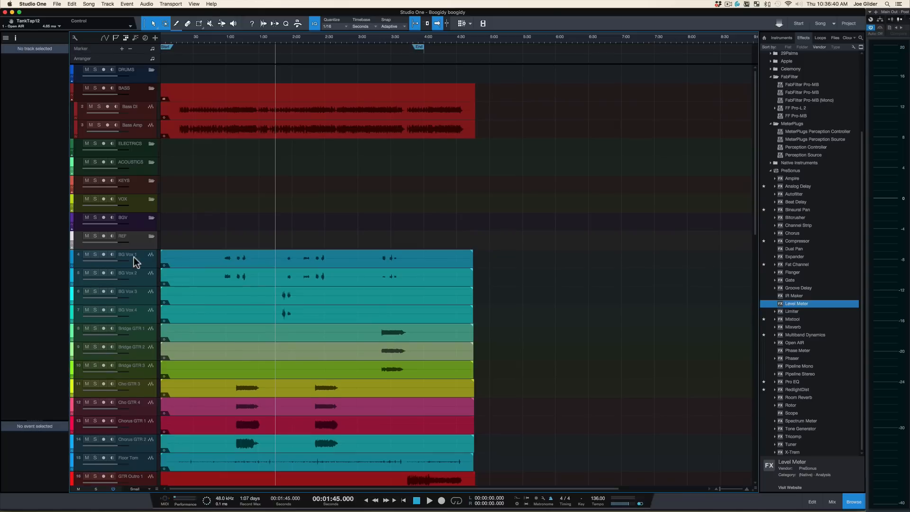
Step: Delete the Bass DI and Bass Amp tracks from the BASS folder
{"action": "left_click", "coordinate": [138, 125]}
{"action": "key", "text": "super+alt+k"}
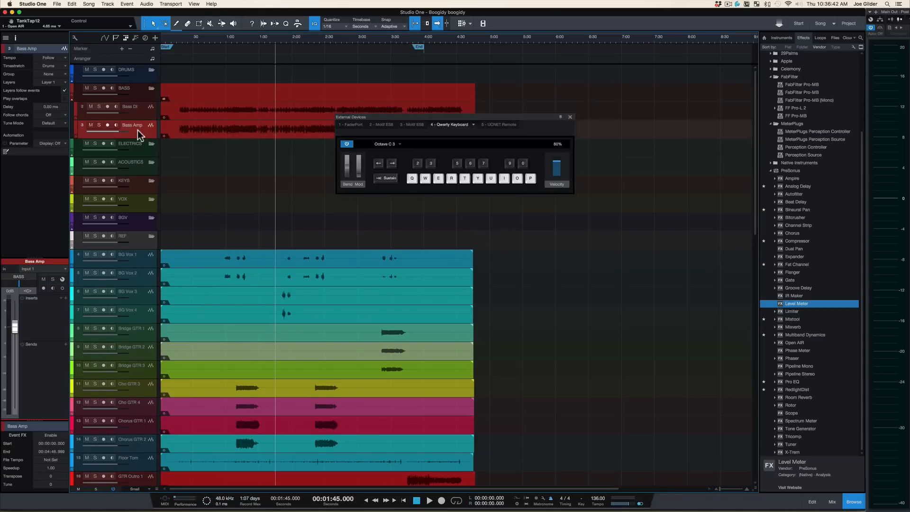
{"action": "key", "text": "super+alt+k"}
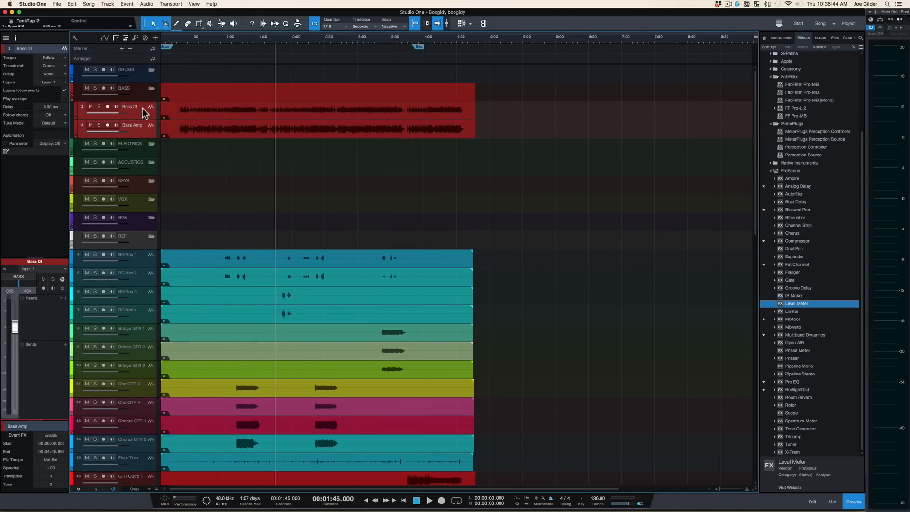
{"action": "key", "text": "Delete"}
Step: Select all remaining audio tracks from BG Vox 1 to Verse Guitar 2 and delete them
{"action": "left_click", "coordinate": [192, 222]}
{"action": "scroll", "coordinate": [203, 243], "scroll_direction": "down", "scroll_amount": 15}
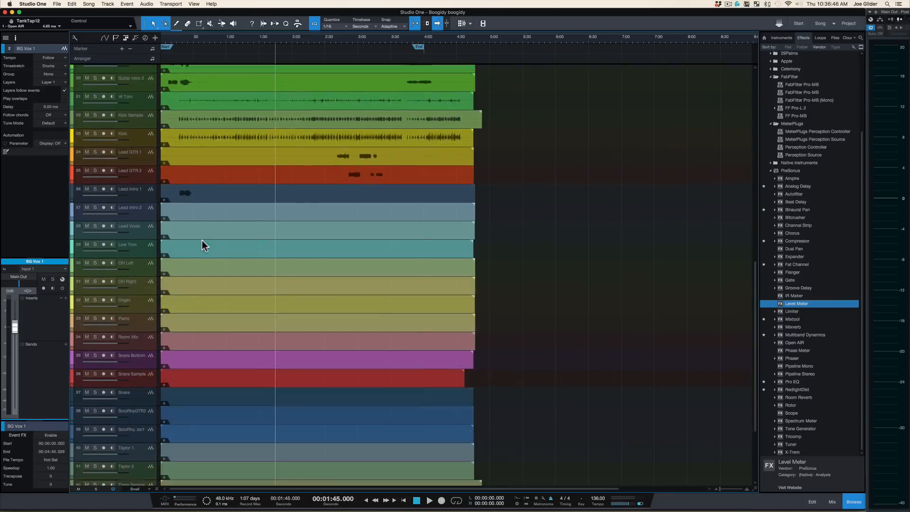
{"action": "left_click", "coordinate": [146, 457], "text": "shift"}
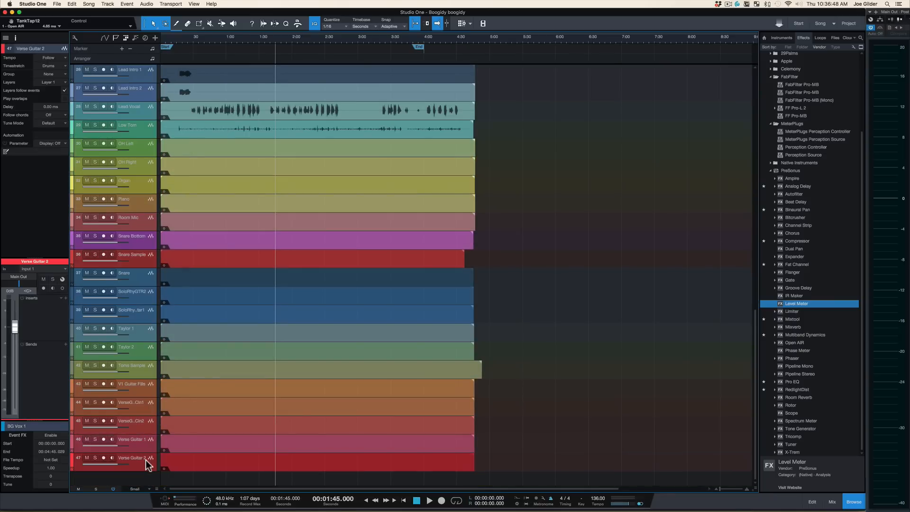
{"action": "key", "text": "Delete"}
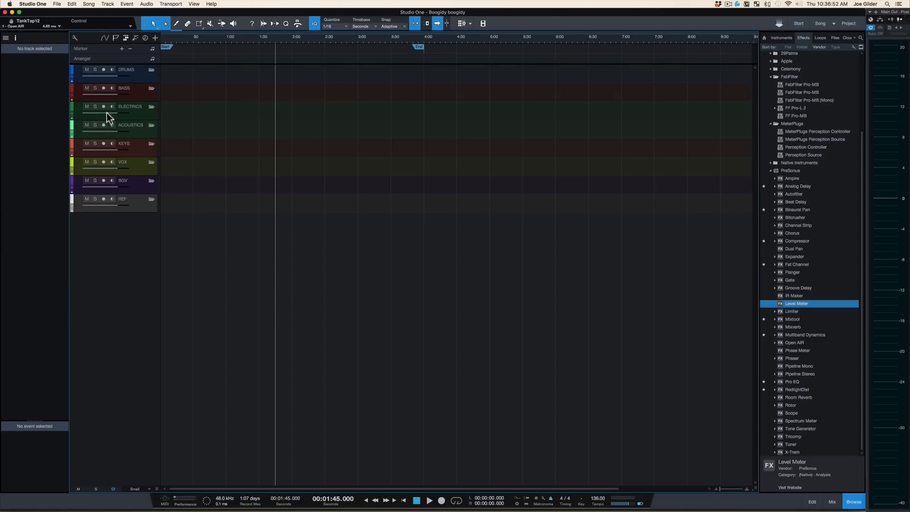
Step: Open the mixer to review the template's folder channels and buses
{"action": "key", "text": "F4"}
{"action": "key", "text": "F3"}
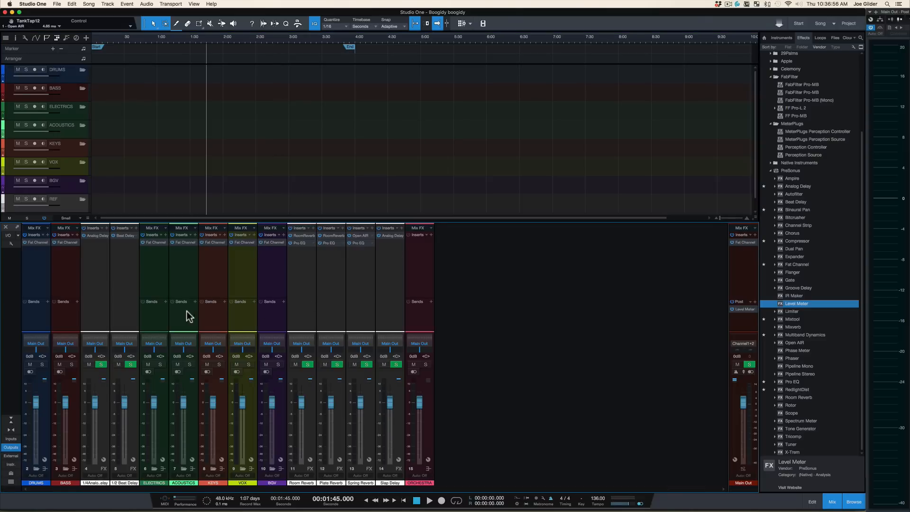
Step: Remove the ORCHESTRA channel from the mixer
{"action": "left_click", "coordinate": [423, 313]}
{"action": "right_click", "coordinate": [422, 313]}
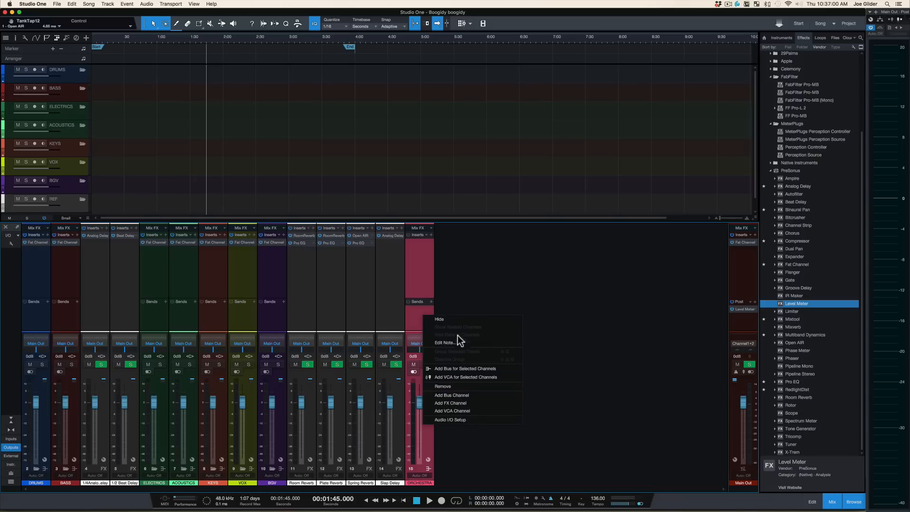
{"action": "left_click", "coordinate": [455, 385]}
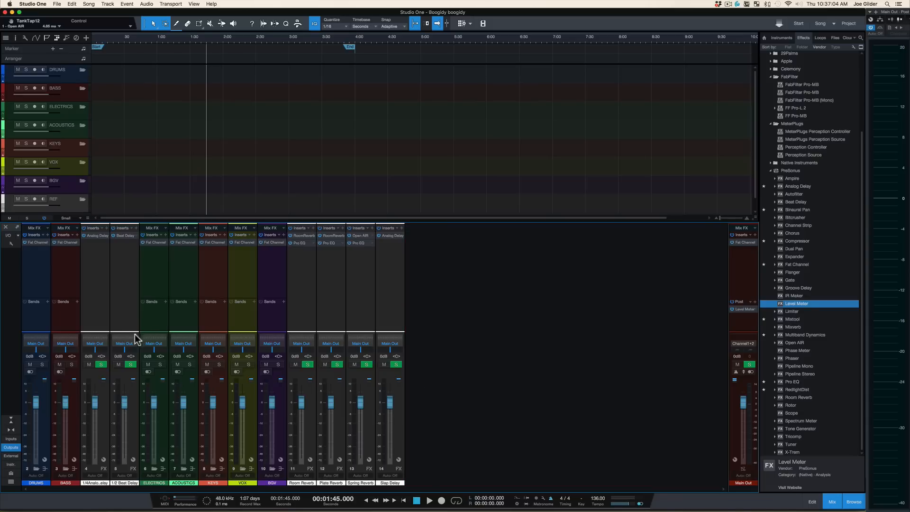
Step: Move the 1/4 Analog Delay and 1/8 Beat Delay bus channels to the end of the mixer, after Slap Delay
{"action": "left_click", "coordinate": [124, 309]}
{"action": "left_click", "coordinate": [106, 312], "text": "shift"}
{"action": "left_click_drag", "start_coordinate": [106, 311], "coordinate": [299, 307]}
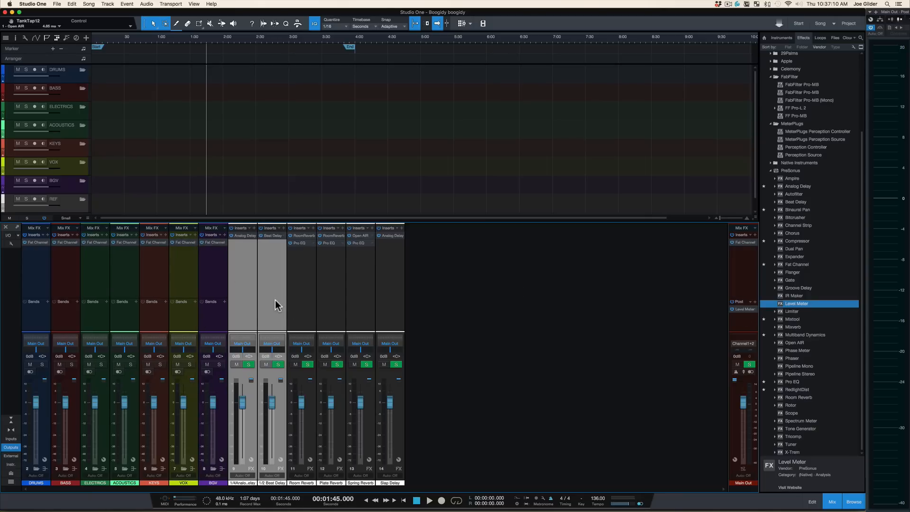
{"action": "left_click_drag", "start_coordinate": [275, 300], "coordinate": [420, 310]}
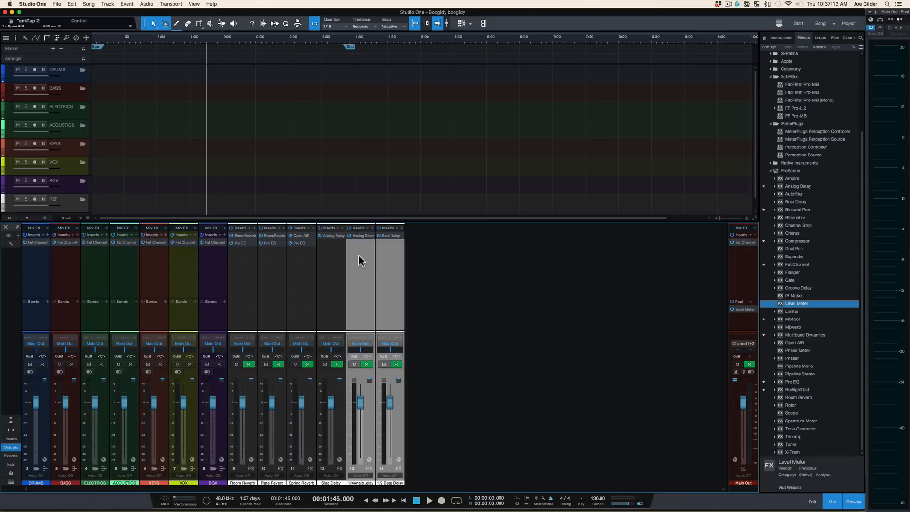
{"action": "key", "text": "F3"}
Step: Remove the song's unused media files from the song
{"action": "left_click", "coordinate": [101, 3]}
{"action": "mouse_move", "coordinate": [89, 3]}
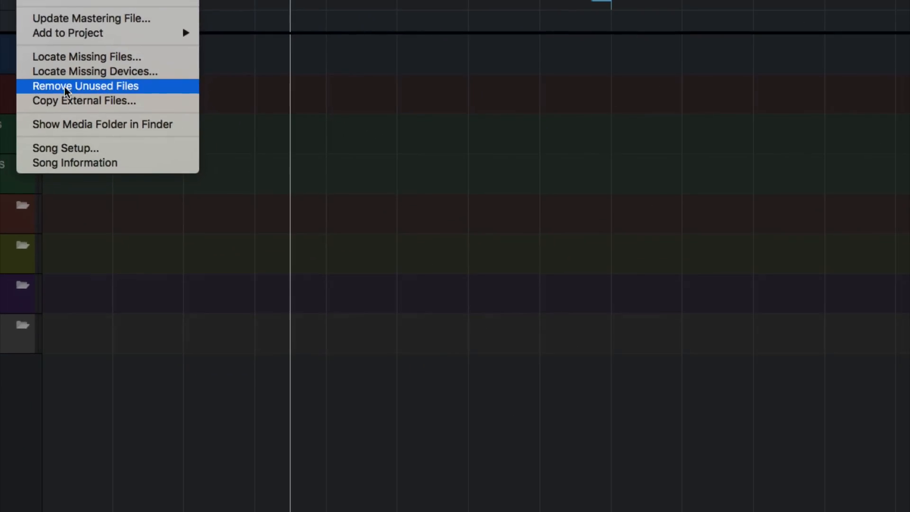
{"action": "left_click", "coordinate": [61, 87]}
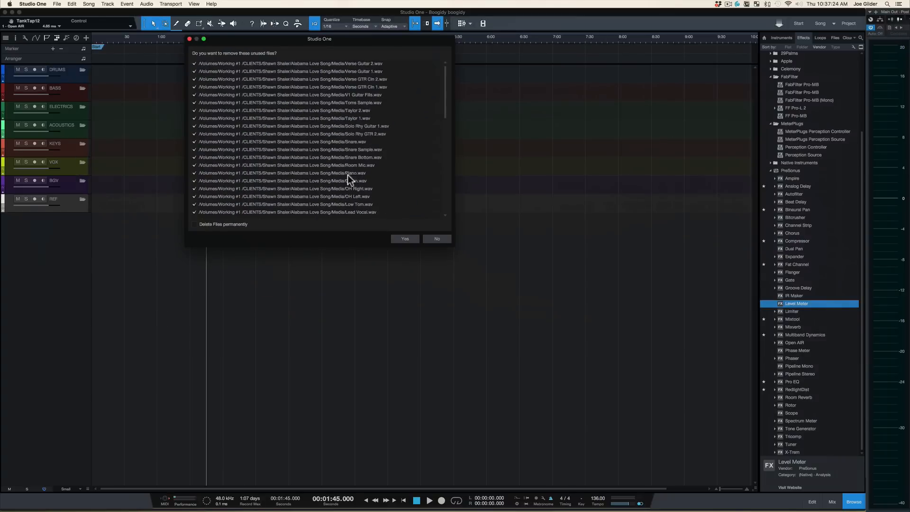
{"action": "left_click", "coordinate": [413, 240]}
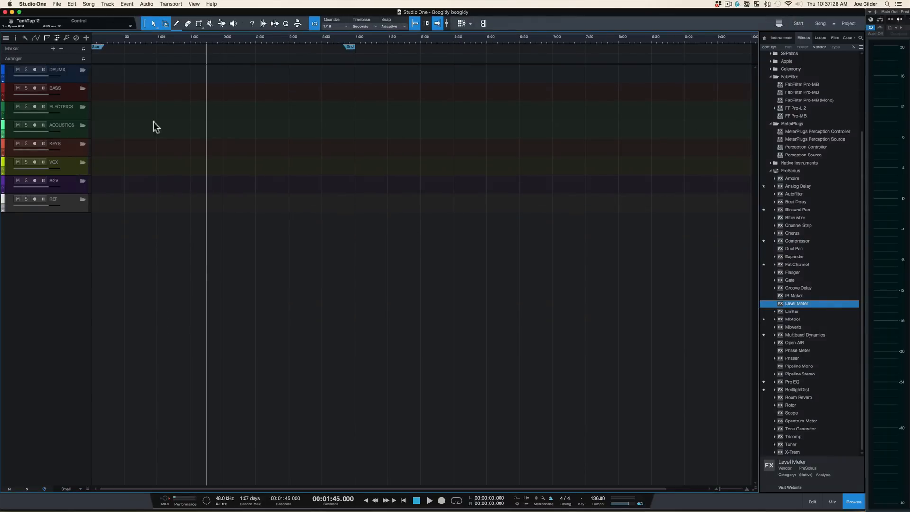
Step: Move the song end marker to about 4:50 on the timeline
{"action": "scroll", "coordinate": [162, 125], "scroll_direction": "up", "scroll_amount": 3}
{"action": "scroll", "coordinate": [162, 125], "scroll_direction": "down", "scroll_amount": 5}
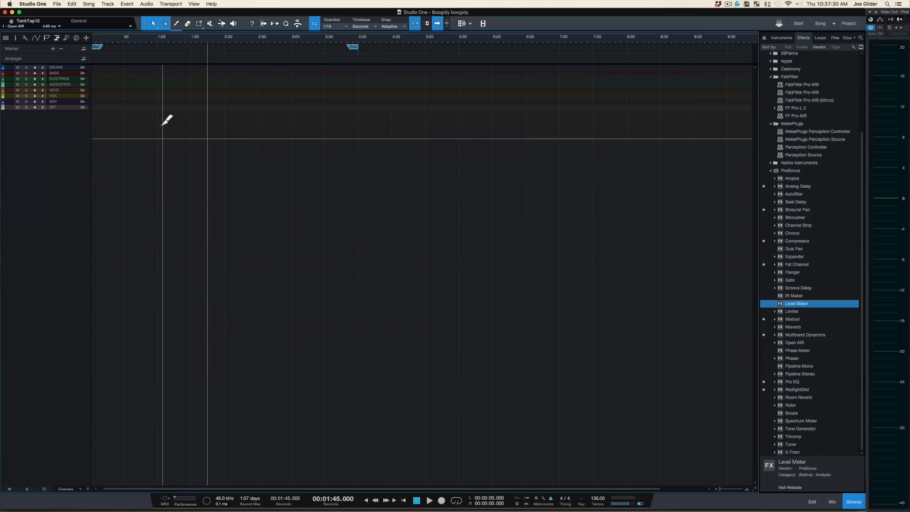
{"action": "scroll", "coordinate": [163, 125], "scroll_direction": "up", "scroll_amount": 2}
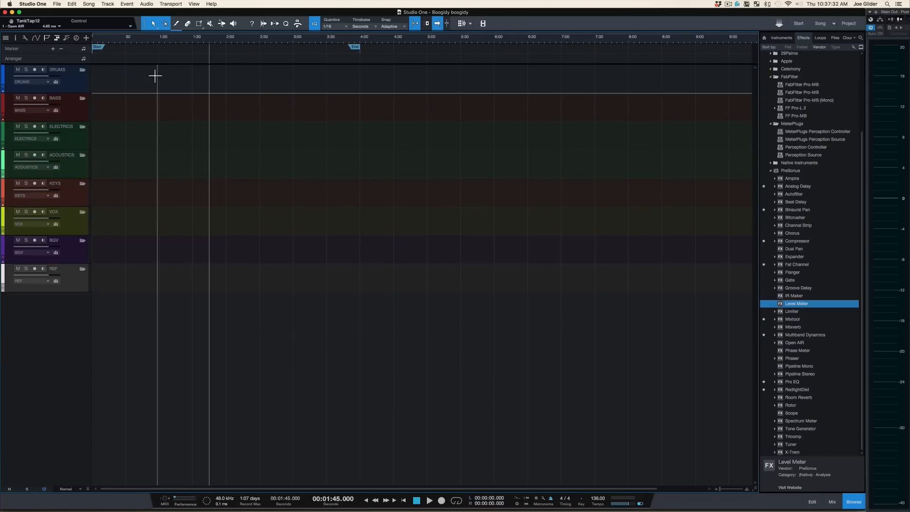
{"action": "left_click_drag", "start_coordinate": [355, 47], "coordinate": [421, 49]}
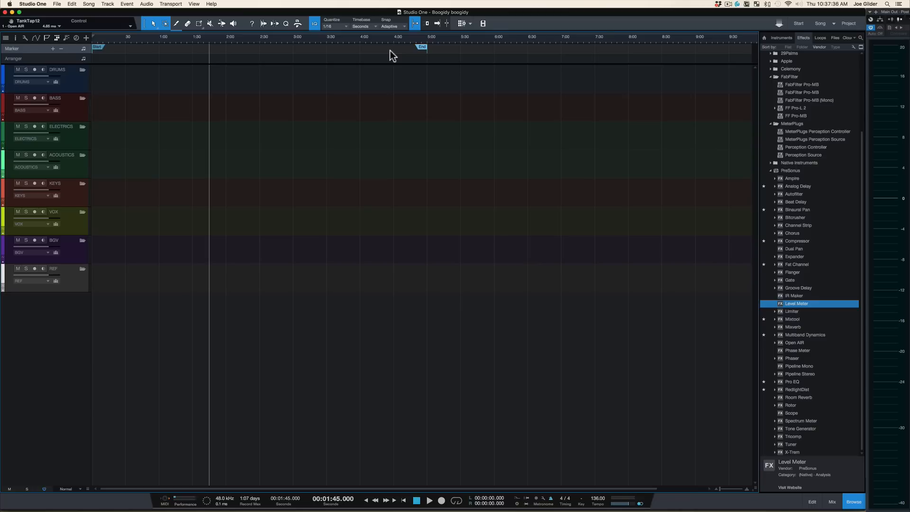
{"action": "key", "text": "F5"}
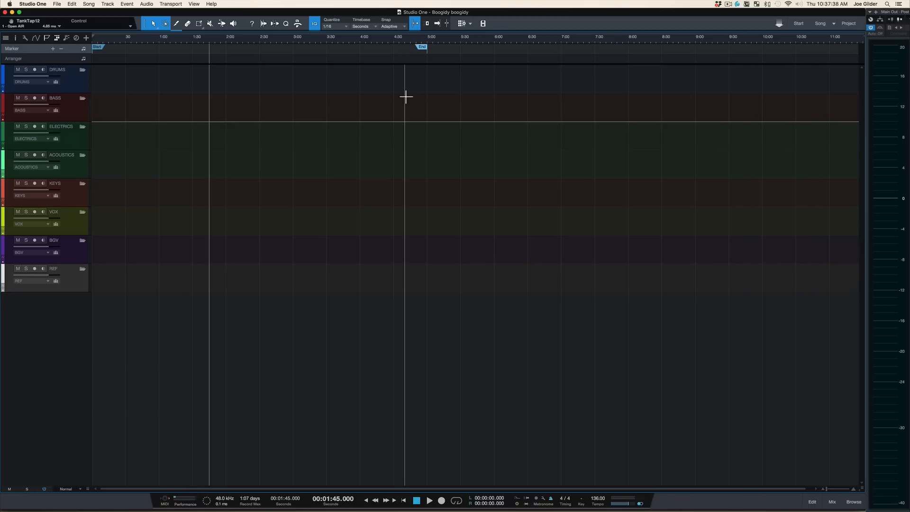
{"action": "key", "text": "F5"}
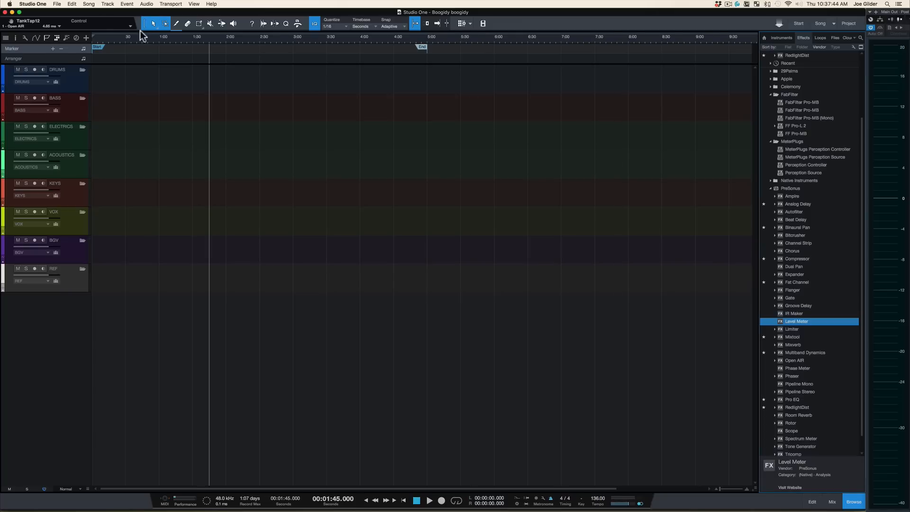
Step: Save the song as a template replacing the existing MIX + FOLDERS template, then close the song
{"action": "left_click", "coordinate": [57, 4]}
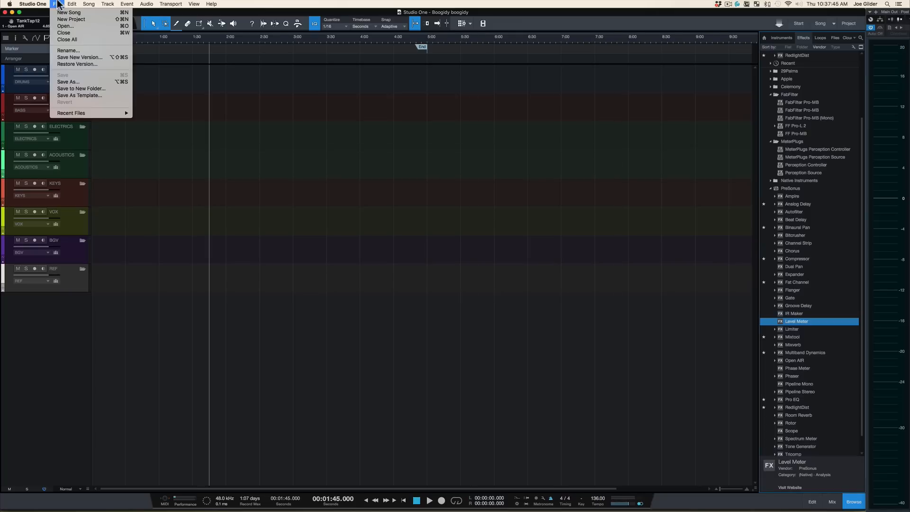
{"action": "left_click", "coordinate": [89, 95]}
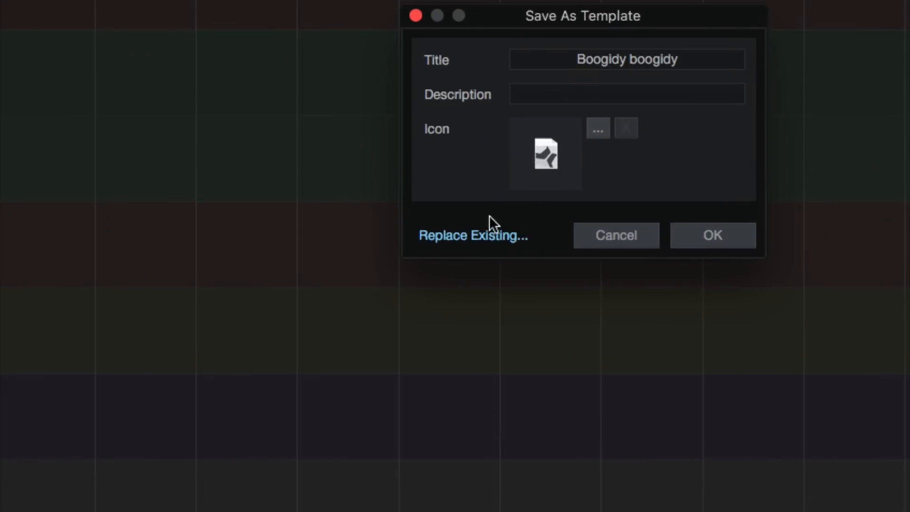
{"action": "left_click", "coordinate": [488, 234]}
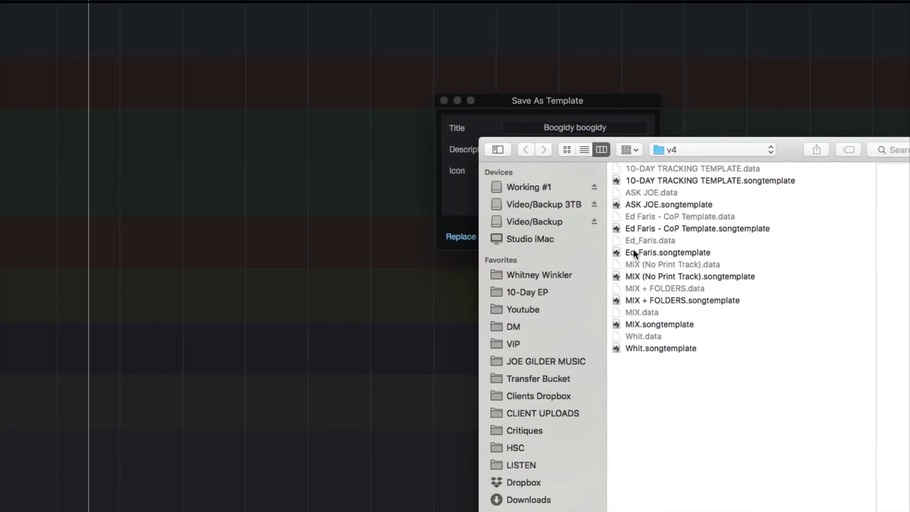
{"action": "left_click", "coordinate": [665, 300]}
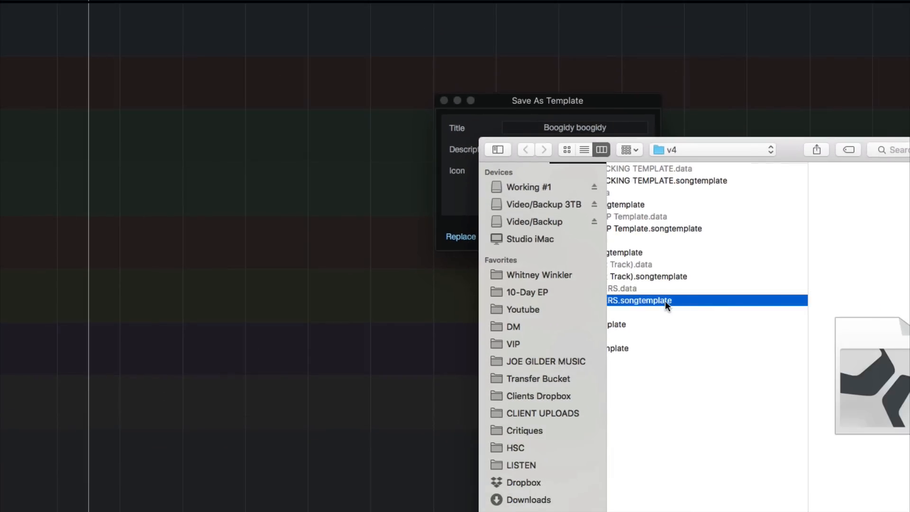
{"action": "double_click", "coordinate": [664, 301]}
{"action": "left_click", "coordinate": [626, 235]}
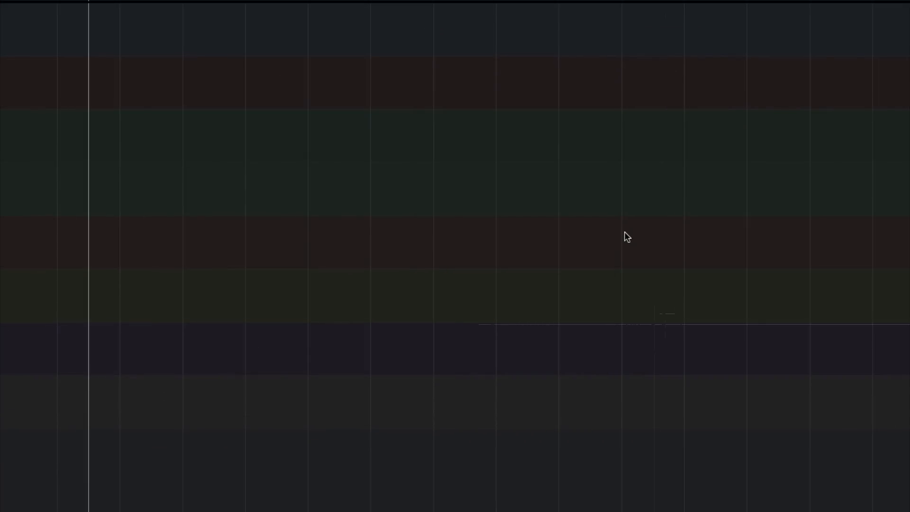
{"action": "key", "text": "super+w"}
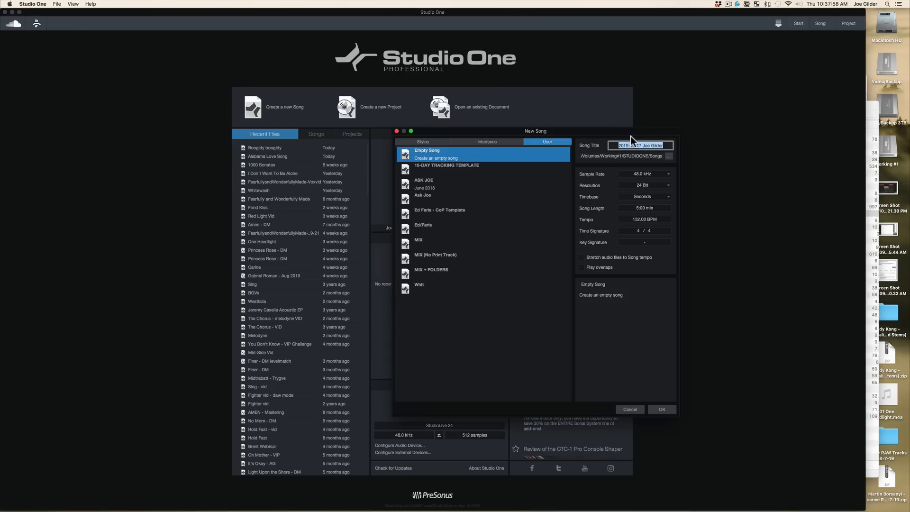
{"action": "type", "text": "boo"}
{"action": "key", "text": "Return"}
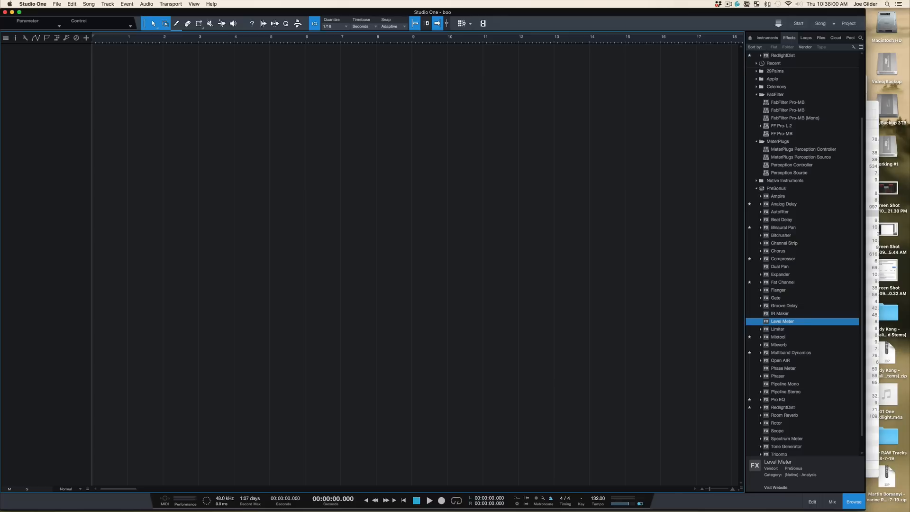
{"action": "key", "text": "super+w"}
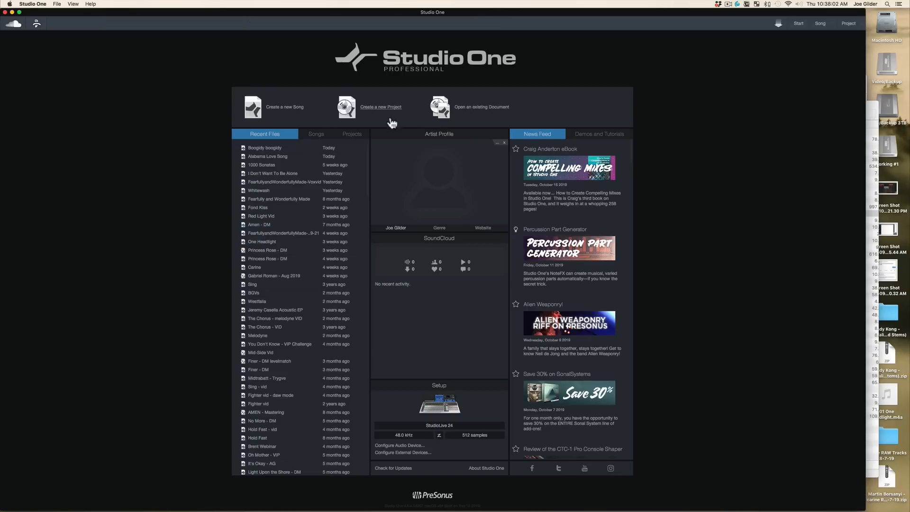
Step: Create a new song named boo2 from the MIX + FOLDERS template and dismiss the song information window
{"action": "left_click", "coordinate": [273, 111]}
{"action": "type", "text": "no"}
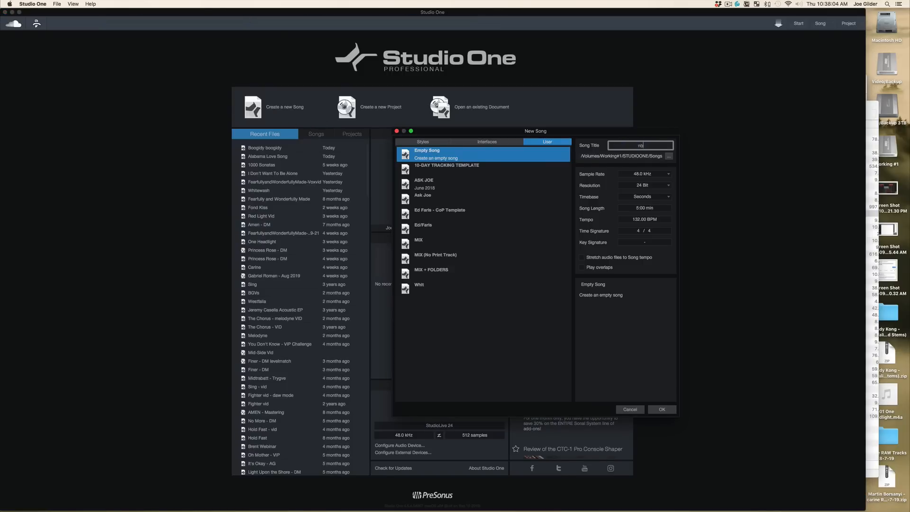
{"action": "type", "text": "oo2"}
{"action": "left_click", "coordinate": [433, 274]}
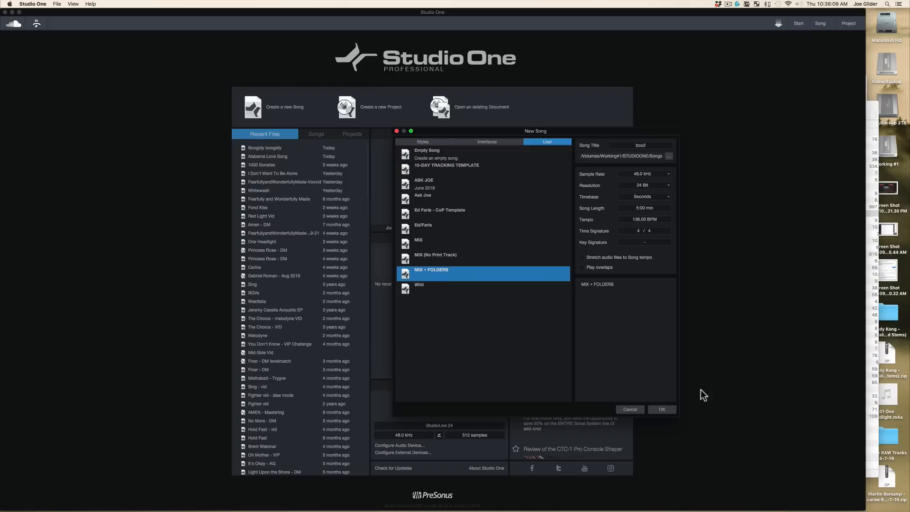
{"action": "left_click", "coordinate": [663, 409]}
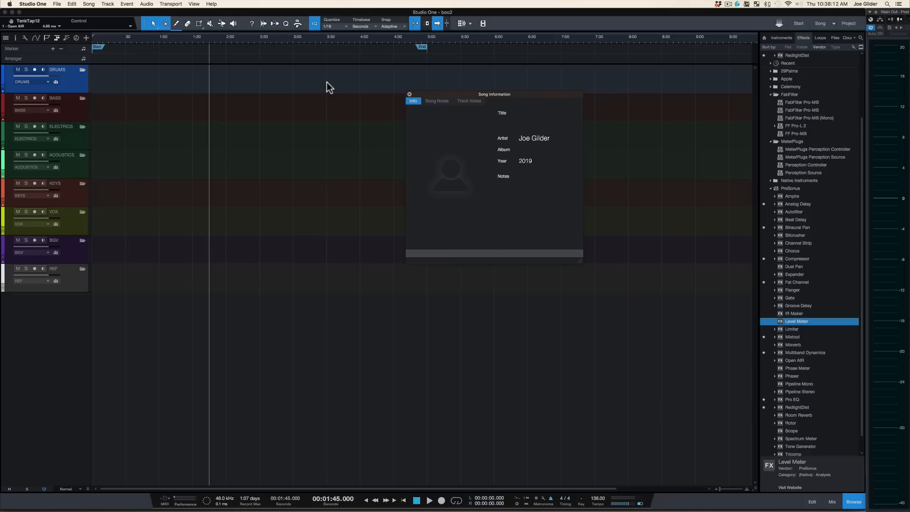
{"action": "left_click", "coordinate": [409, 95]}
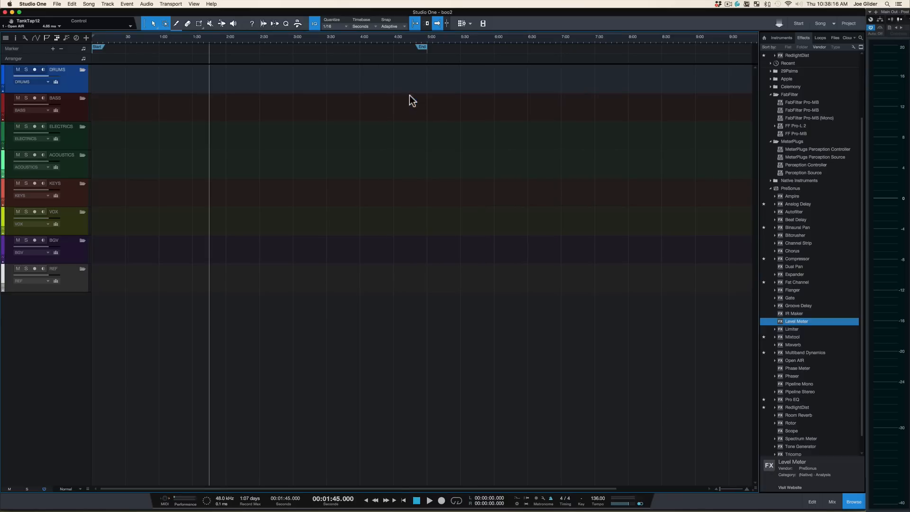
Step: Open the mixer to inspect the new song's folder channels and bus channels
{"action": "left_click", "coordinate": [886, 80]}
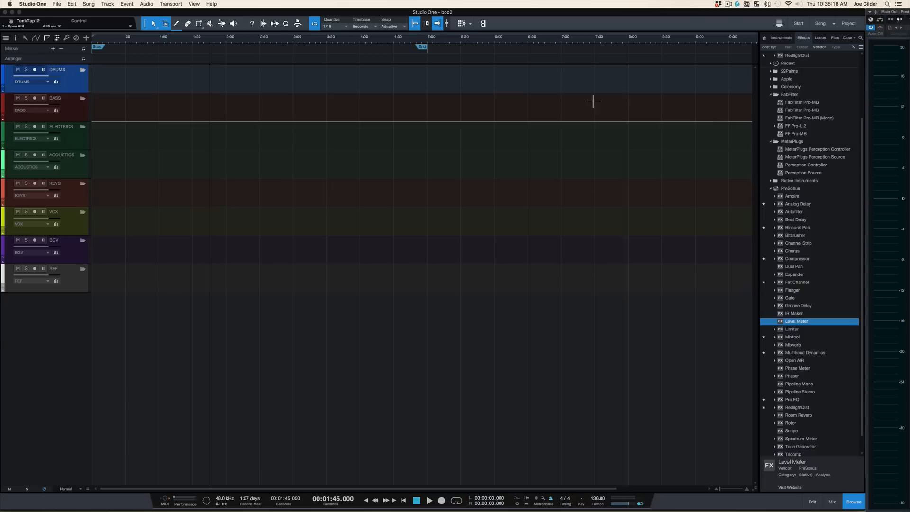
{"action": "key", "text": "F3"}
{"action": "left_click", "coordinate": [294, 288]}
{"action": "left_click", "coordinate": [243, 291], "text": "shift"}
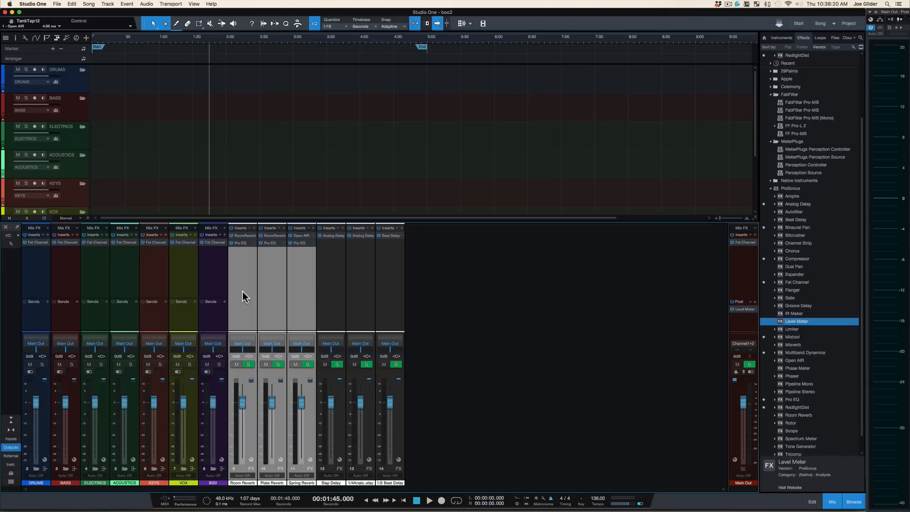
{"action": "mouse_move", "coordinate": [727, 328]}
{"action": "left_mouse_down"}
{"action": "mouse_move", "coordinate": [614, 326]}
{"action": "mouse_move", "coordinate": [737, 325]}
{"action": "left_mouse_up"}
{"action": "key", "text": "F3"}
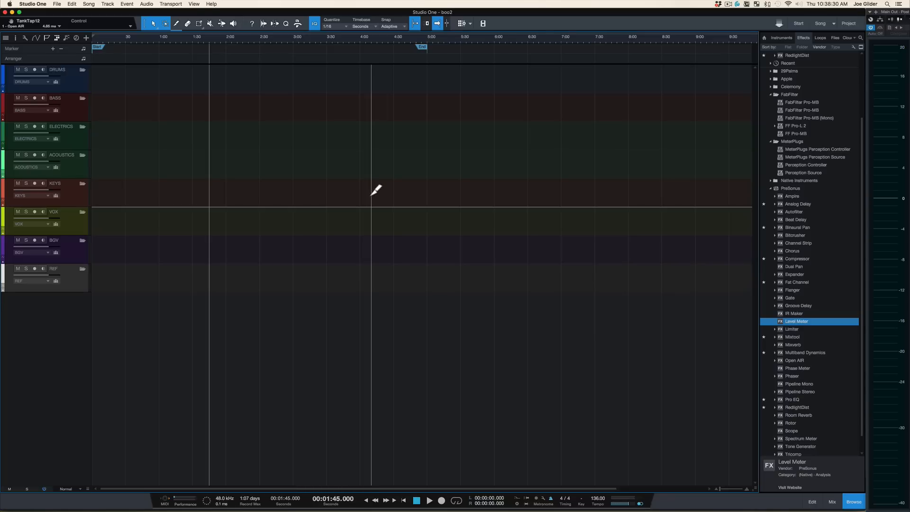
Step: Close the boo2 test song without saving changes
{"action": "key", "text": "super+w"}
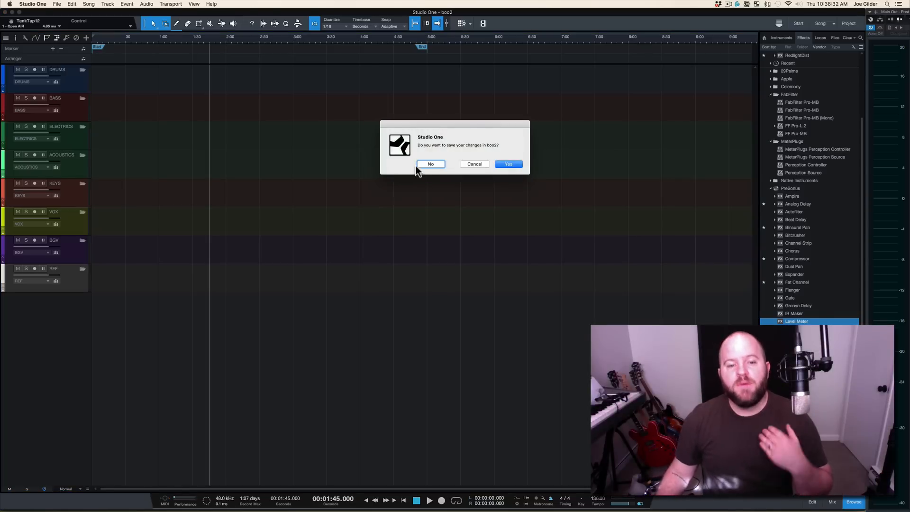
{"action": "left_click", "coordinate": [431, 164]}
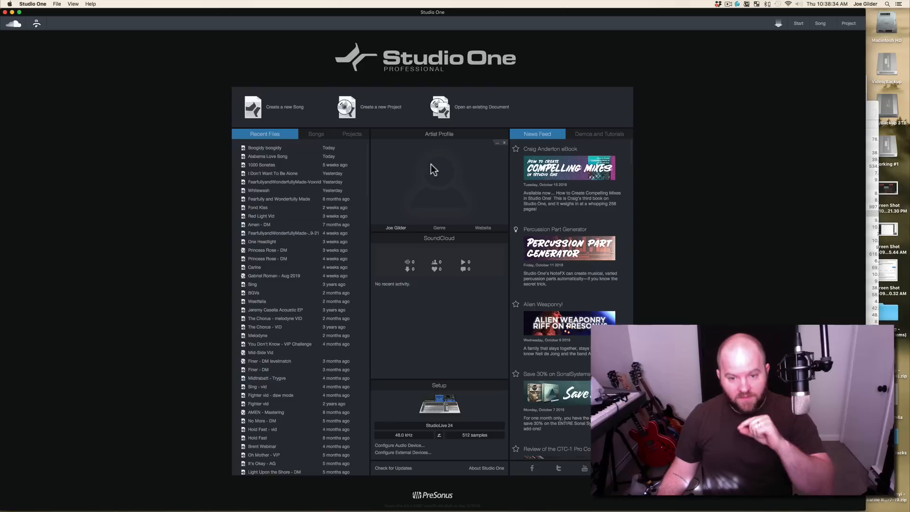